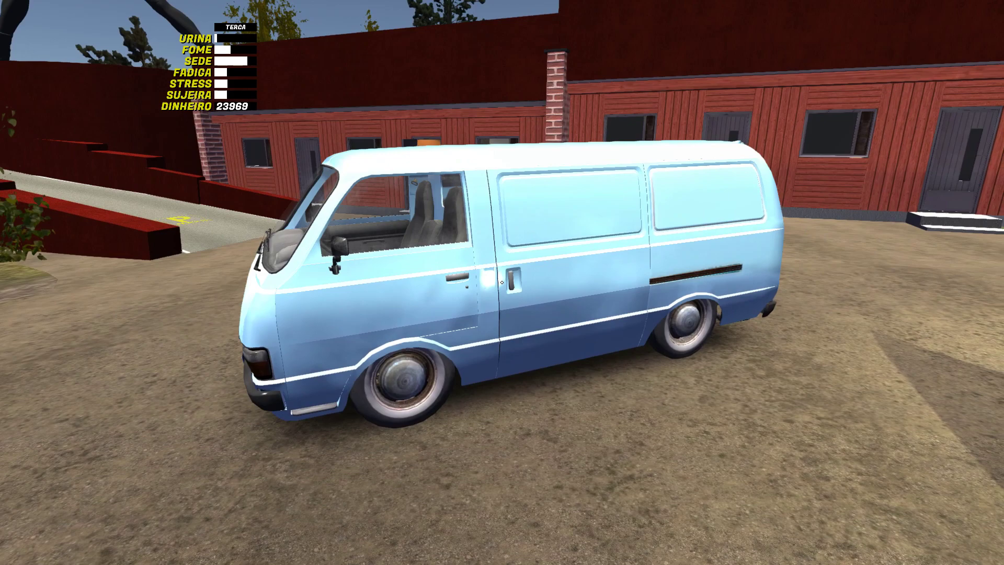
Examine the blue van's front and rear wheels and tyres up close and from the side in the game
{"action": "key", "text": "w"}
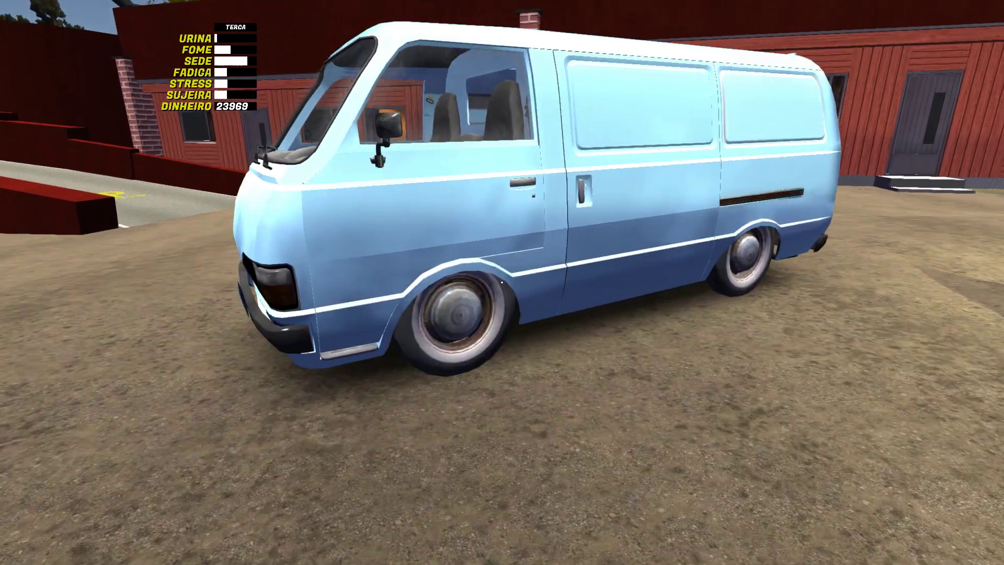
{"action": "key", "text": "w"}
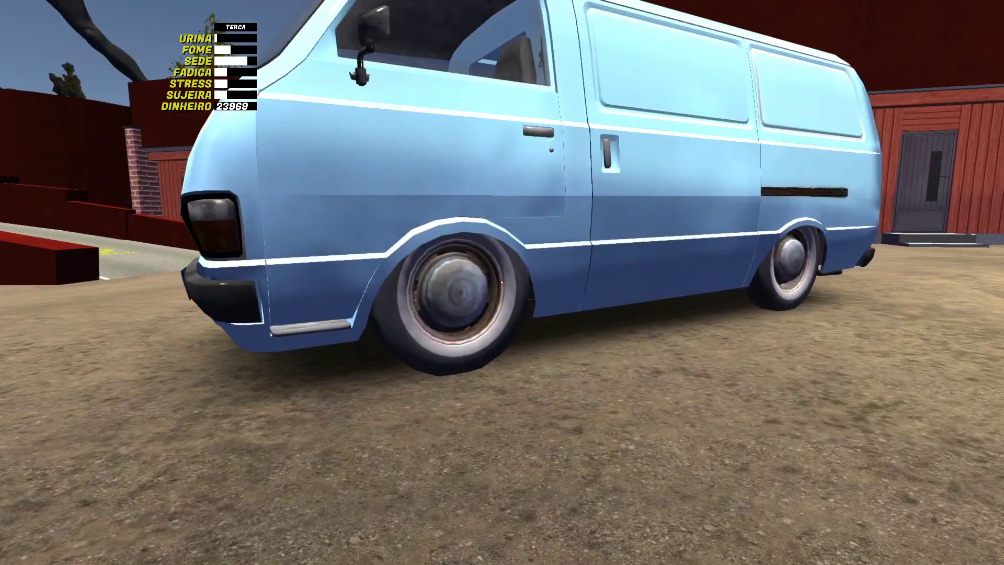
{"action": "key", "text": "w"}
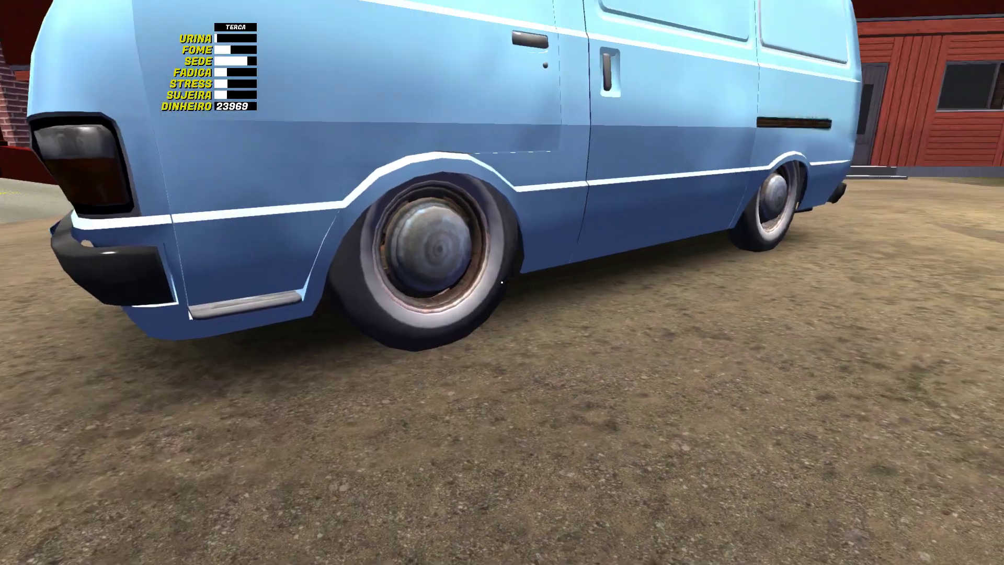
{"action": "key", "text": "w"}
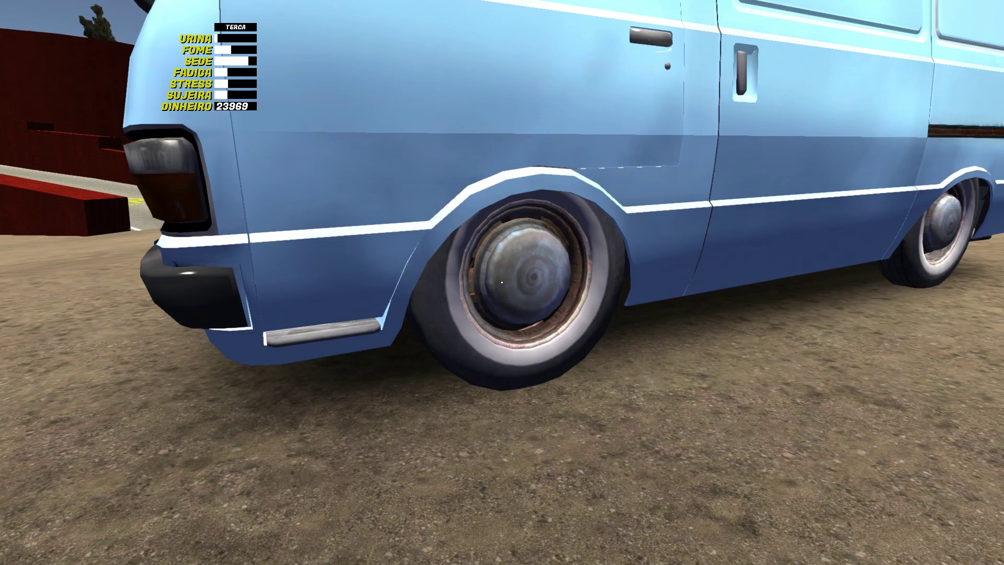
{"action": "key", "text": "s"}
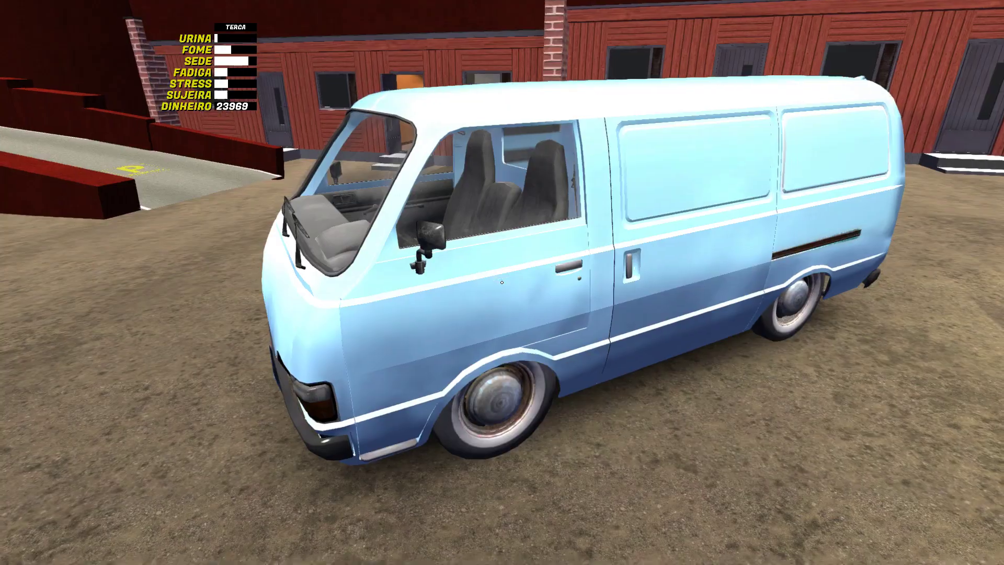
{"action": "key", "text": "d"}
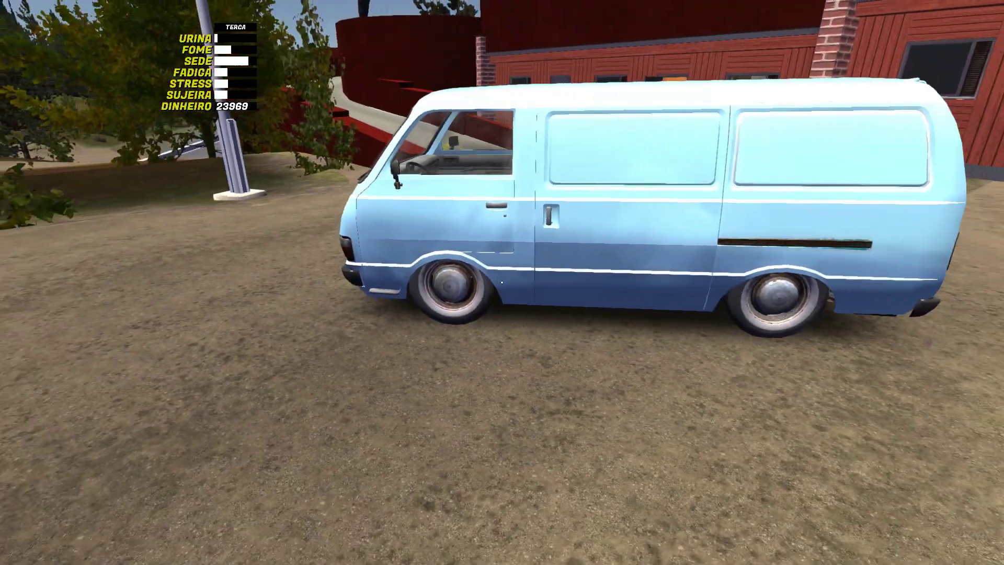
{"action": "key", "text": "d"}
{"action": "key", "text": "d"}
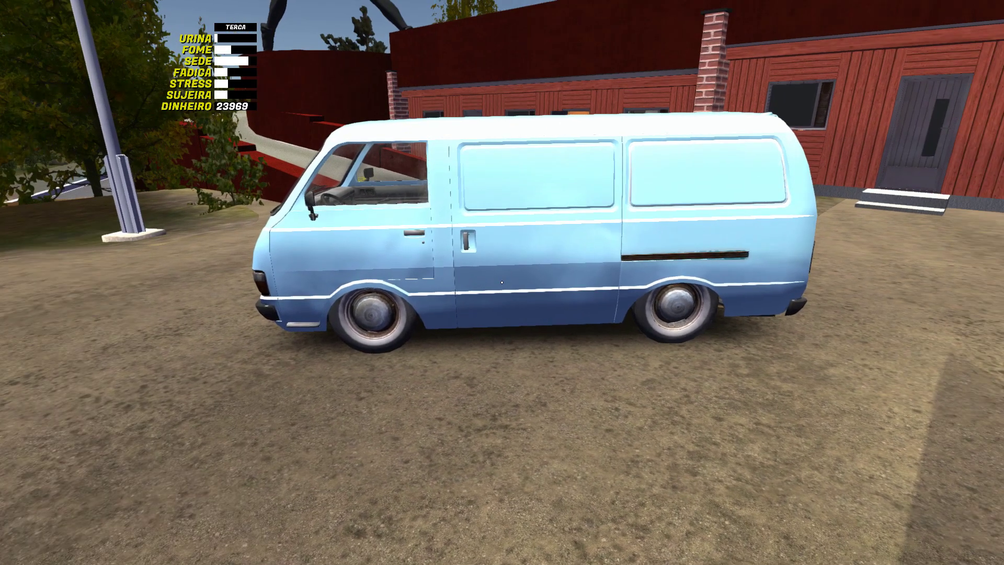
{"action": "key", "text": "d"}
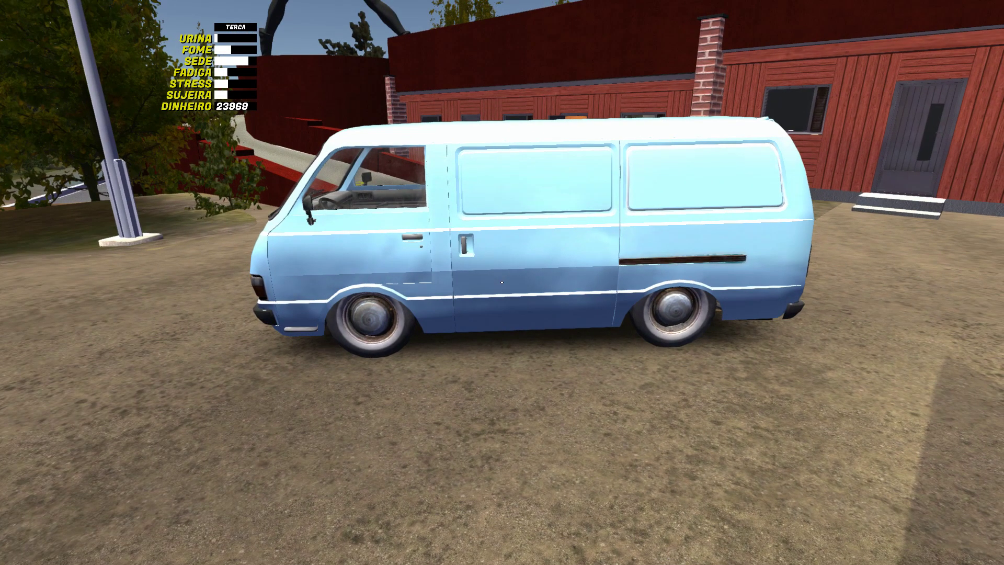
{"action": "key", "text": "w"}
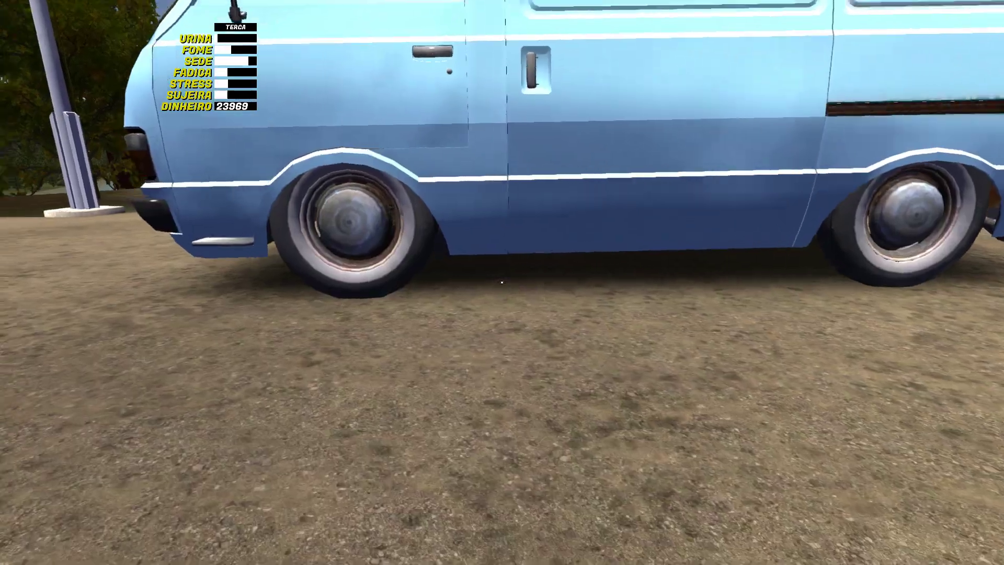
{"action": "key", "text": "w"}
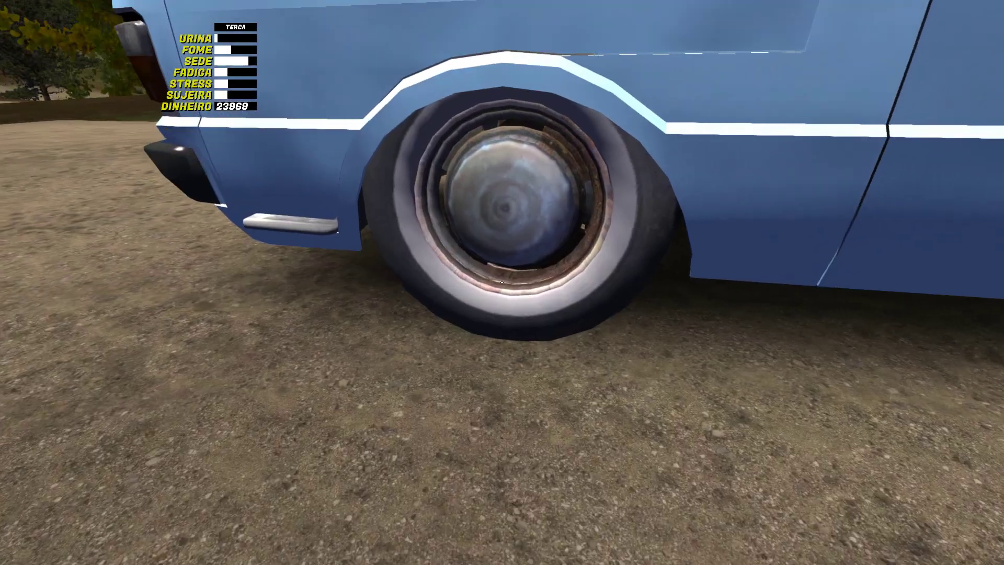
{"action": "key", "text": "w"}
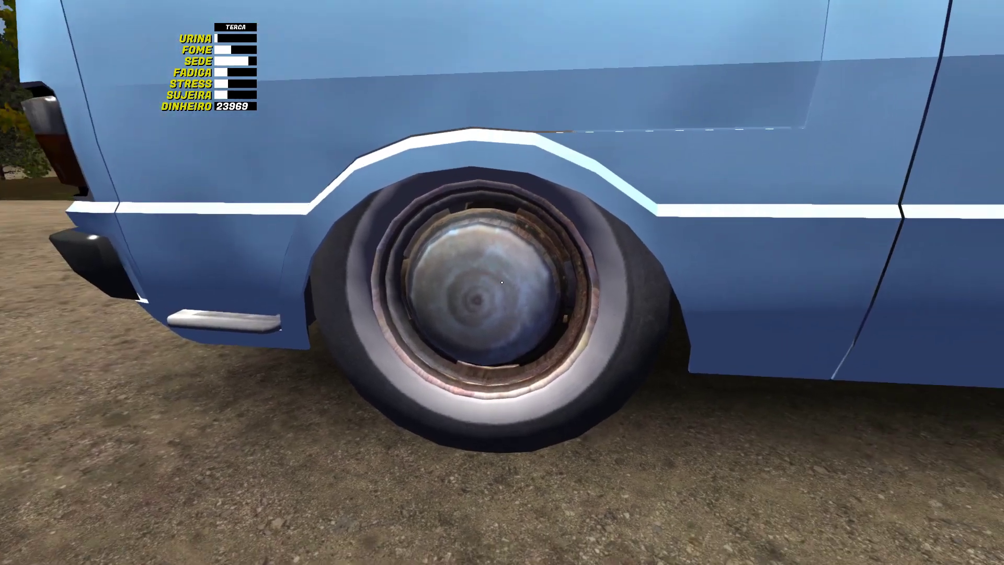
{"action": "key", "text": "s"}
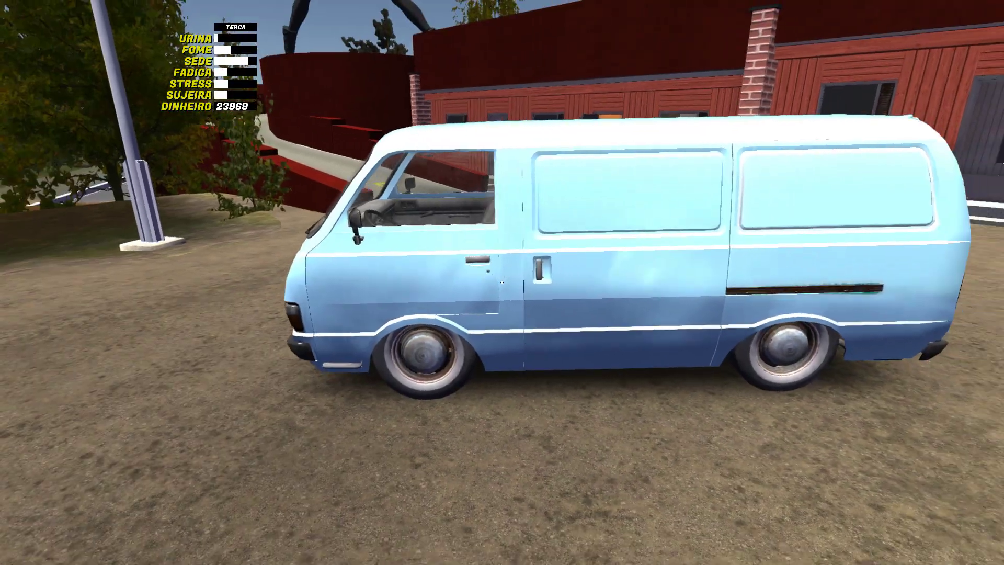
{"action": "key", "text": "s"}
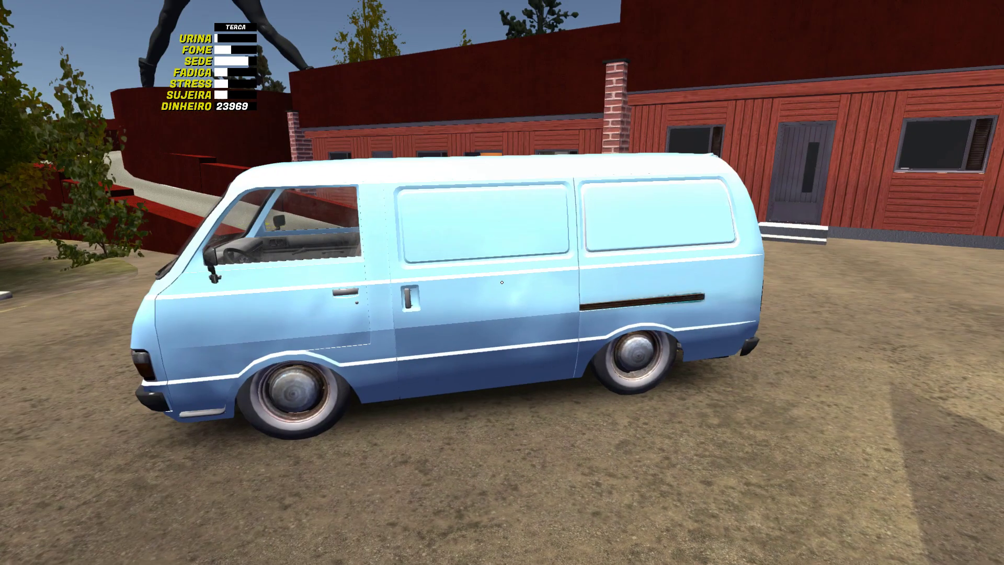
Switch from the game to the Windows desktop and close the running mysummercar window
{"action": "key", "text": "super"}
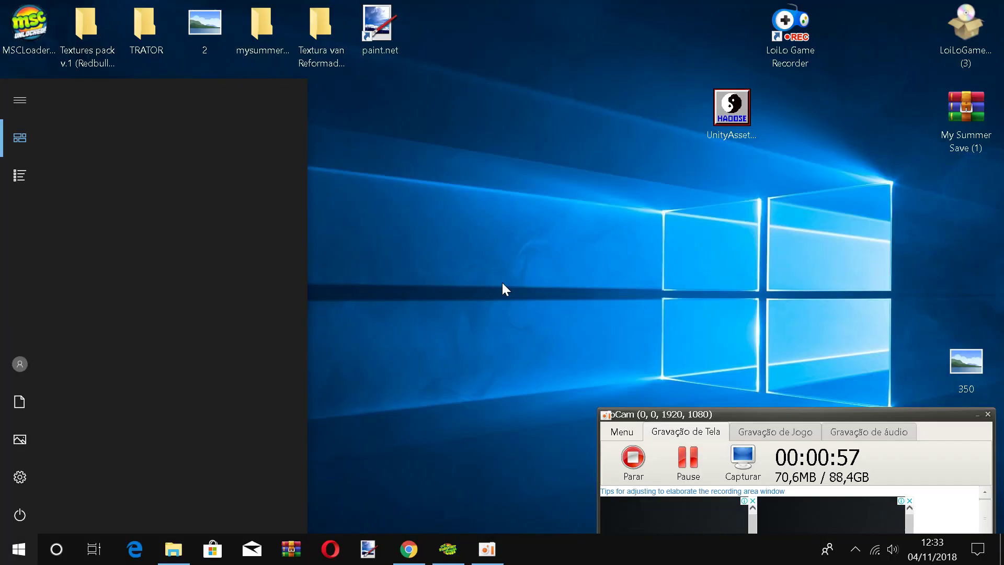
{"action": "right_click", "coordinate": [448, 549]}
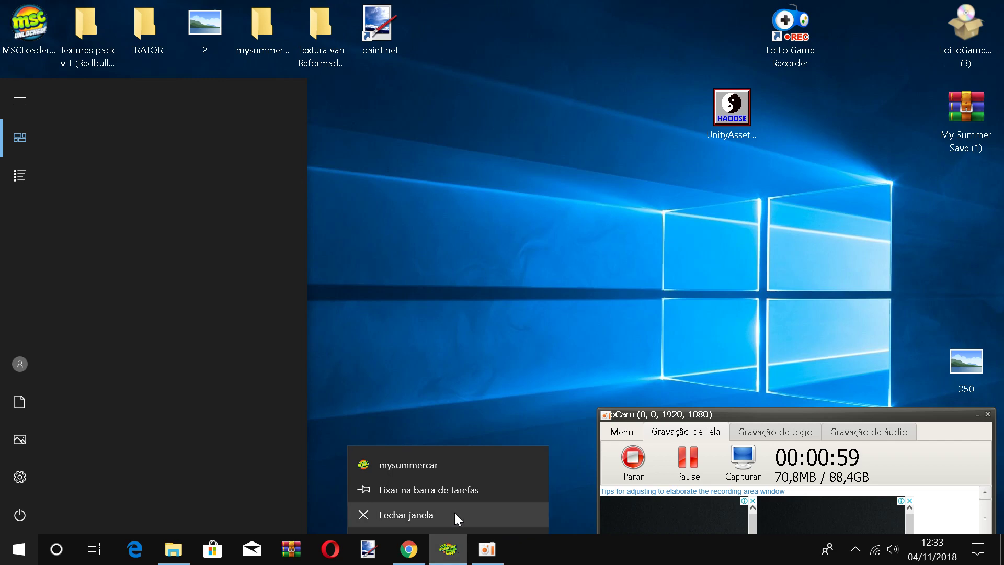
{"action": "left_click", "coordinate": [457, 516]}
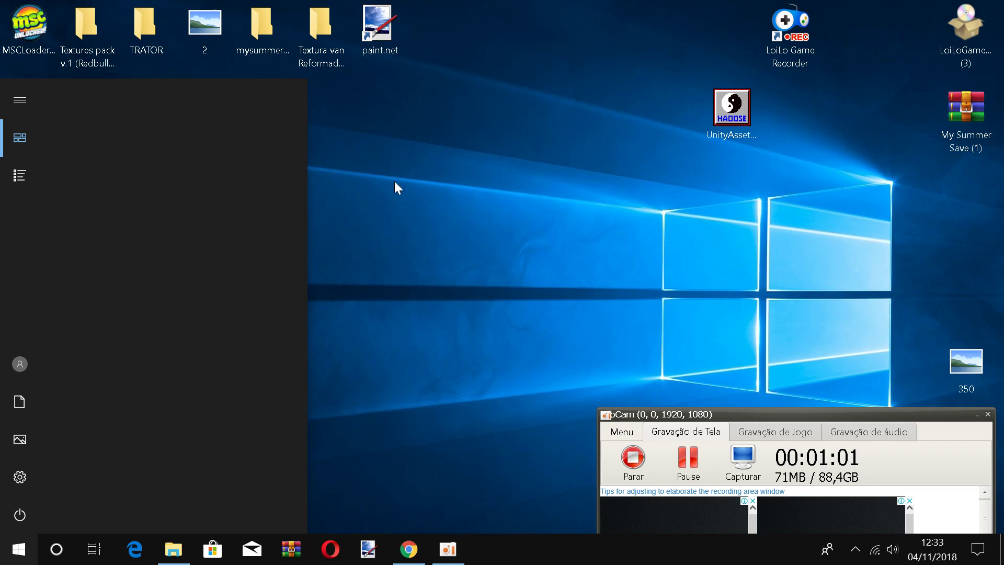
{"action": "left_click", "coordinate": [490, 156]}
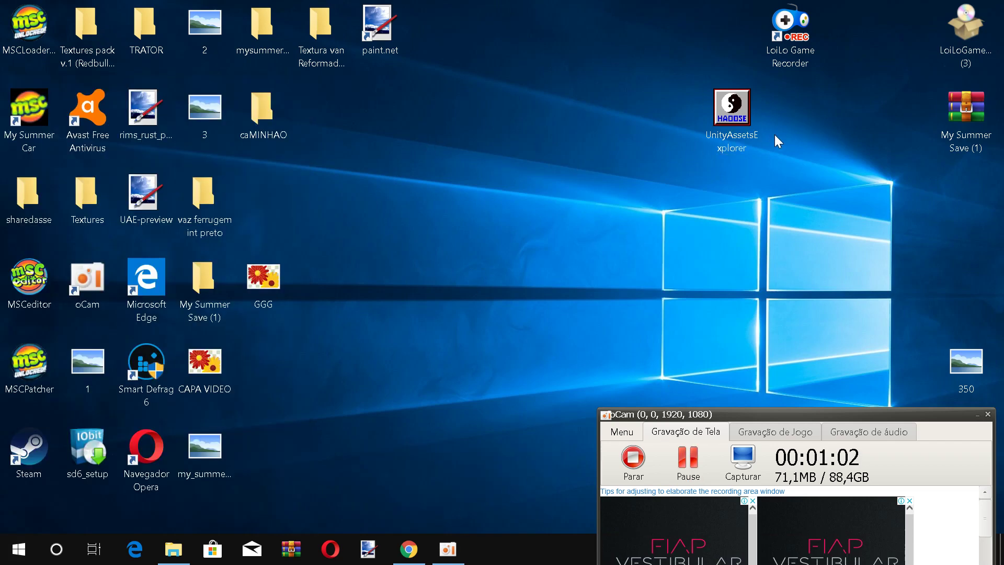
Launch UnityAssetsExplorer from the desktop, move its shortcut beside LoiLo Game Recorder, and reposition the program window
{"action": "double_click", "coordinate": [748, 108]}
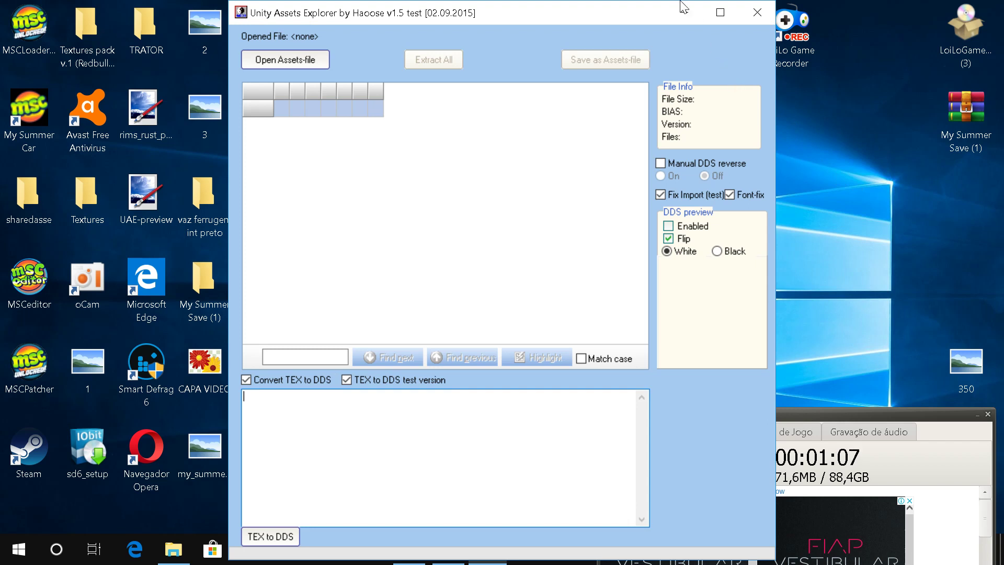
{"action": "left_click_drag", "start_coordinate": [565, 16], "coordinate": [478, 16]}
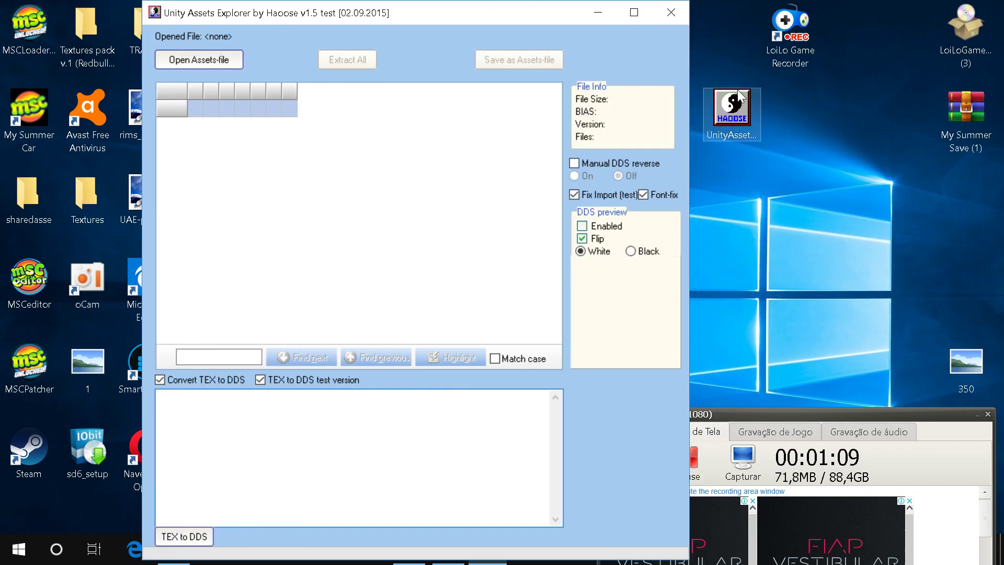
{"action": "left_click_drag", "start_coordinate": [735, 109], "coordinate": [852, 27]}
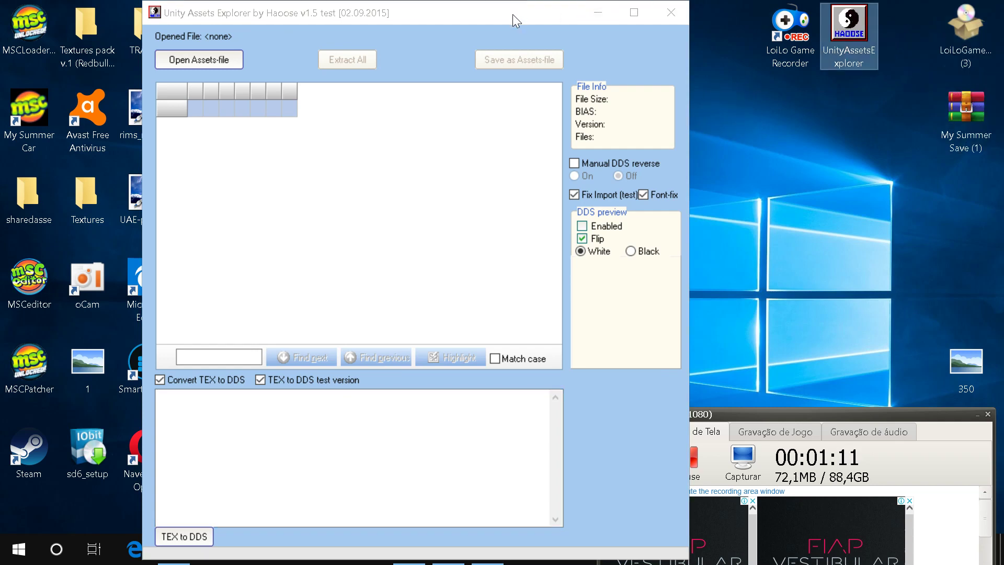
{"action": "left_click_drag", "start_coordinate": [512, 14], "coordinate": [584, 17]}
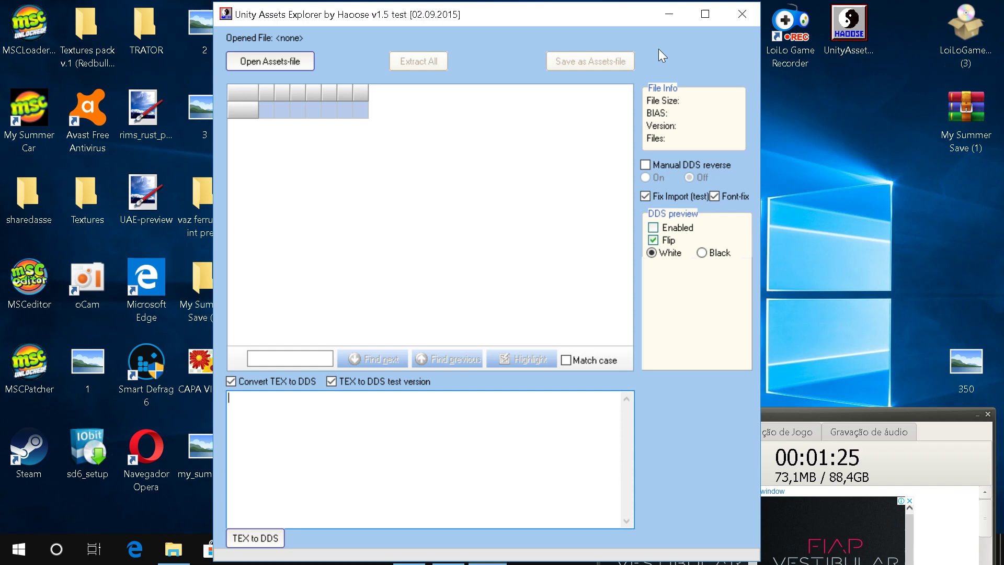
Open the assets file sharedassets3.assets from the mysummercar_Data folder
{"action": "left_click", "coordinate": [291, 65]}
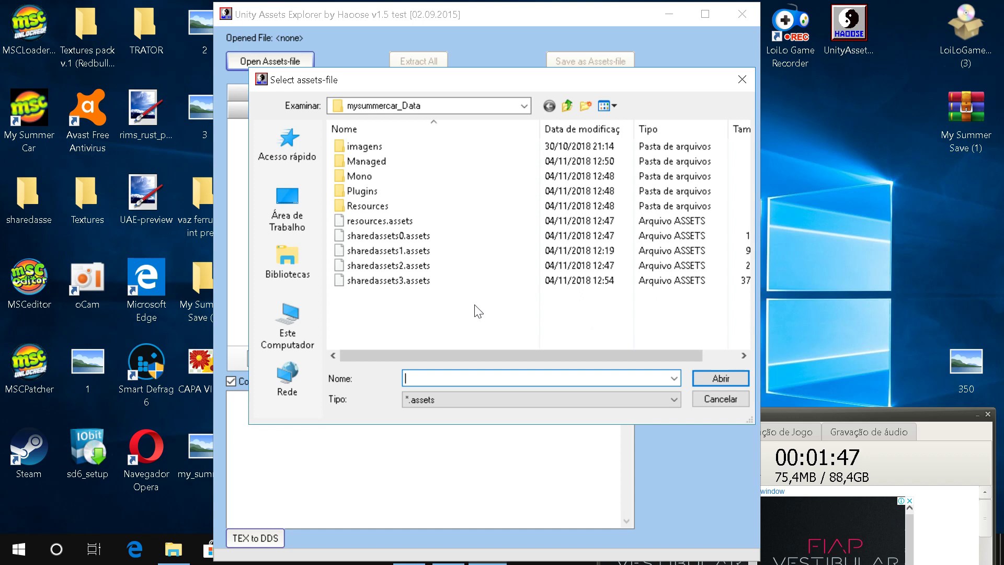
{"action": "left_click", "coordinate": [421, 284]}
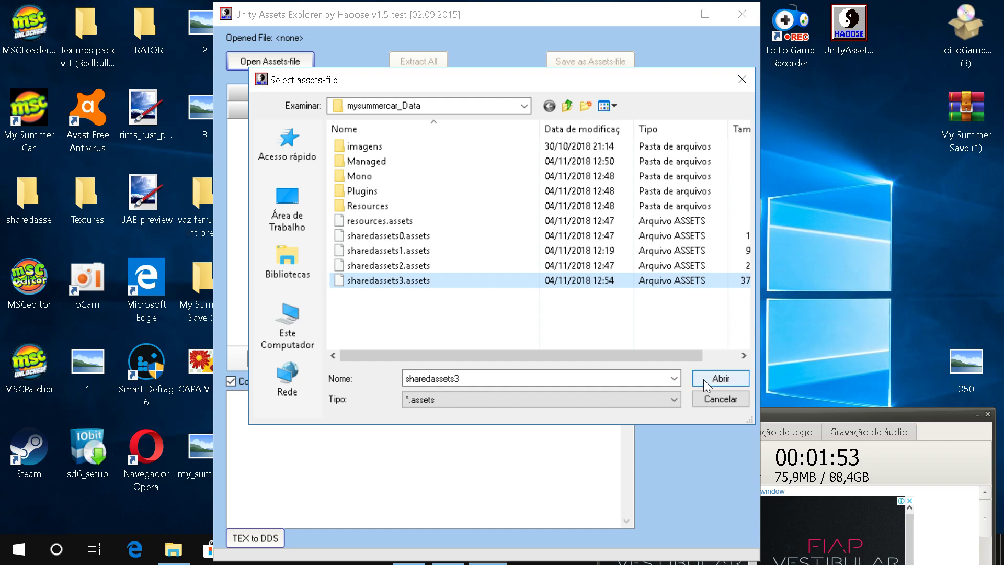
{"action": "left_click", "coordinate": [721, 378]}
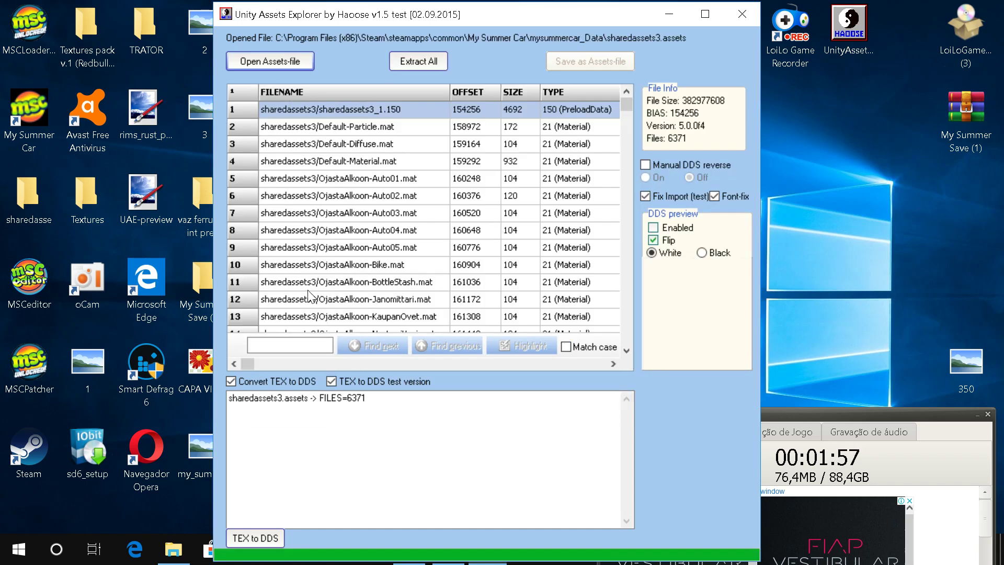
Search the file list for "TIRES" and enable the DDS preview
{"action": "left_click", "coordinate": [296, 344]}
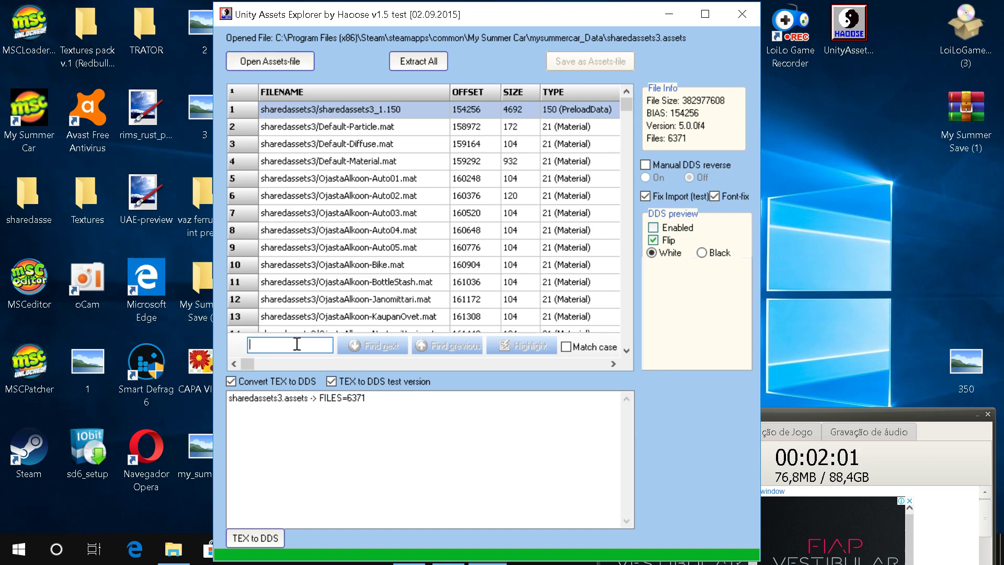
{"action": "type", "text": "TIRES"}
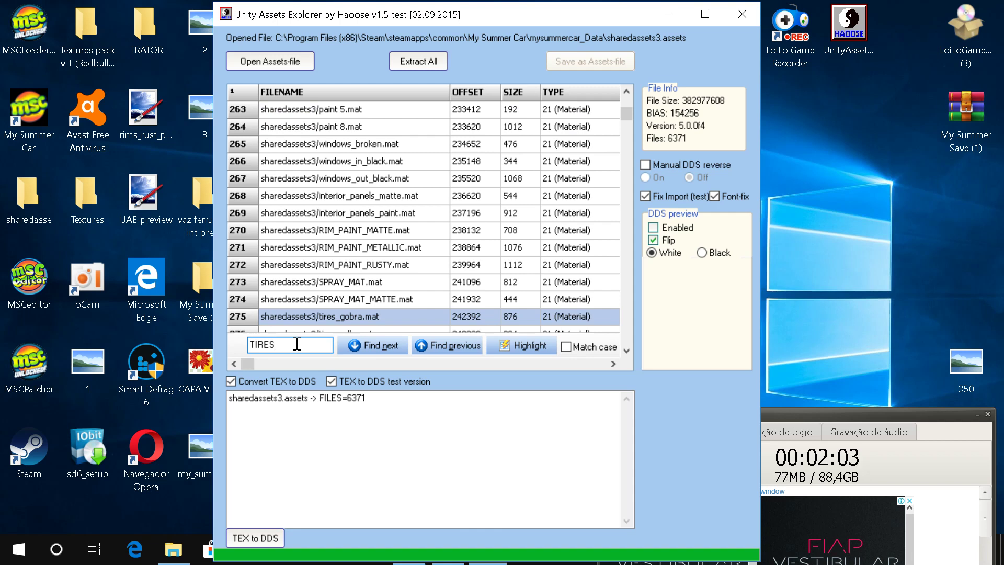
{"action": "left_click", "coordinate": [653, 227]}
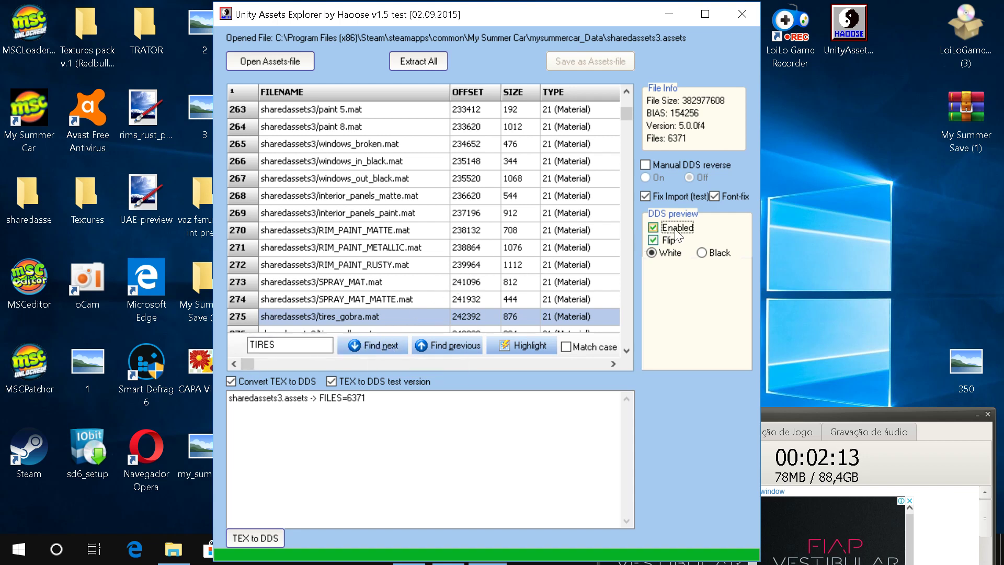
Go through the TIRES matches until the texture sharedassets3/tires_whitewall.tex is selected
{"action": "left_click", "coordinate": [375, 349]}
{"action": "left_click", "coordinate": [375, 348]}
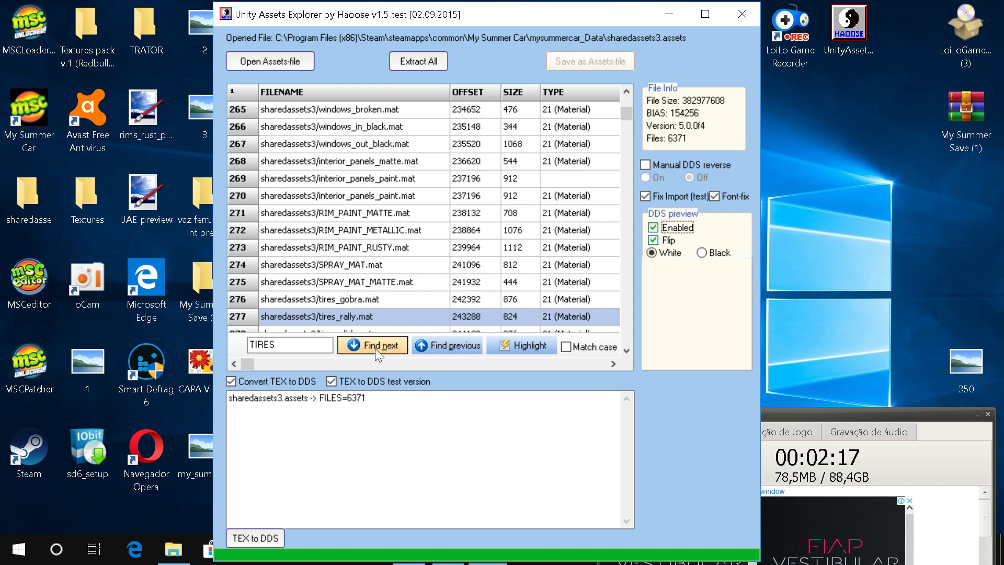
{"action": "left_click", "coordinate": [375, 349]}
{"action": "left_click", "coordinate": [375, 348]}
{"action": "left_click", "coordinate": [375, 348]}
{"action": "left_click", "coordinate": [375, 348]}
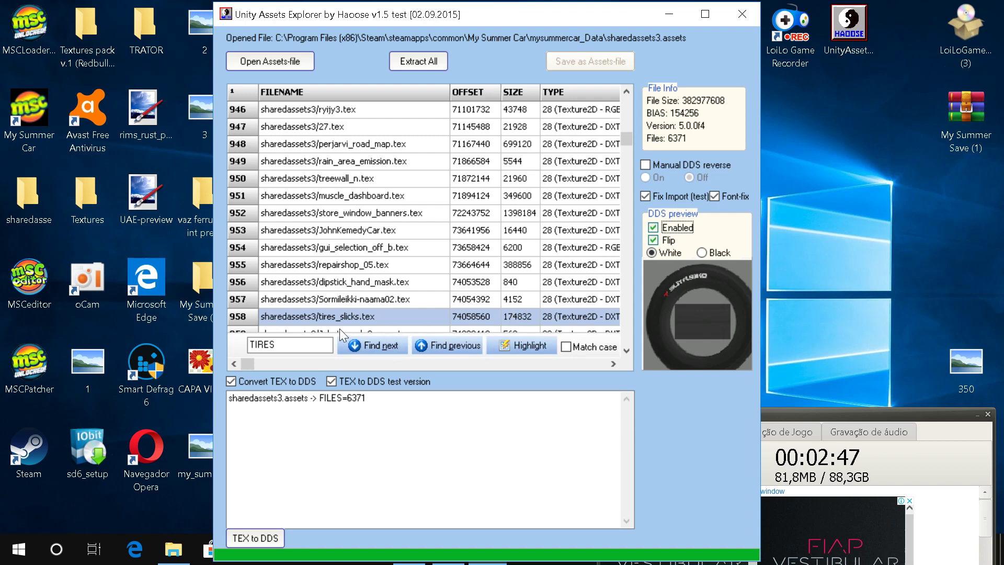
{"action": "left_click", "coordinate": [378, 342]}
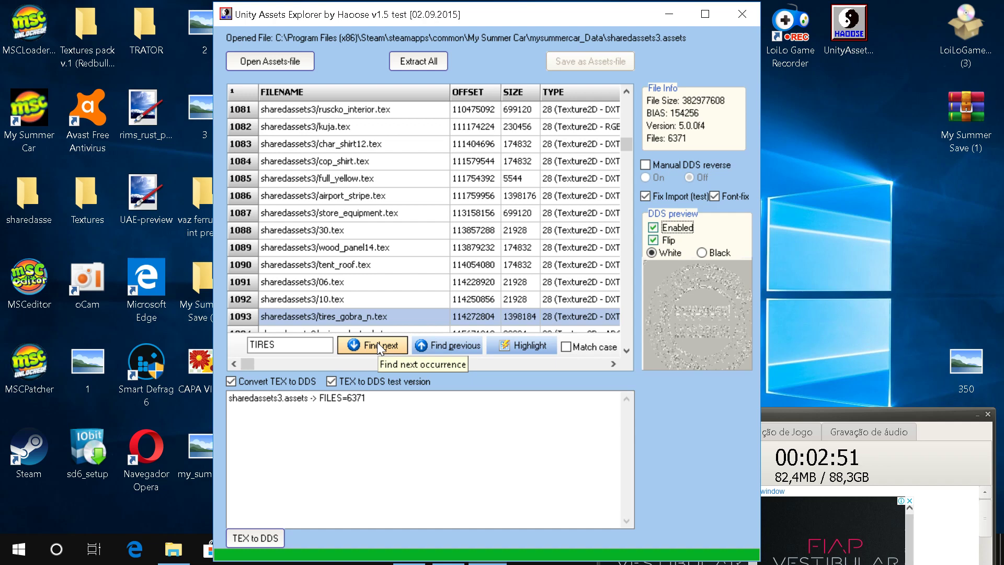
{"action": "left_click", "coordinate": [377, 342]}
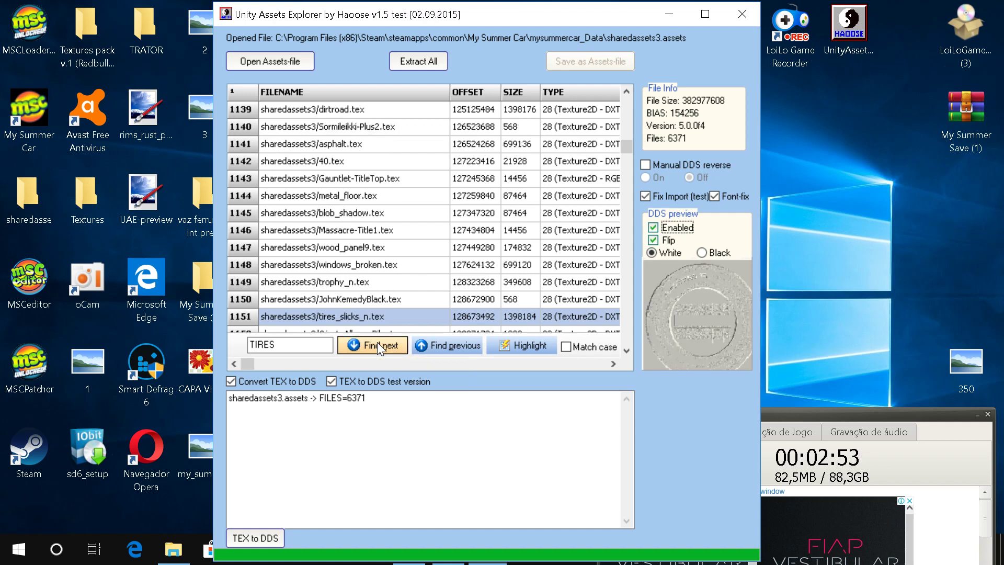
{"action": "left_click", "coordinate": [378, 342]}
{"action": "left_click", "coordinate": [378, 342]}
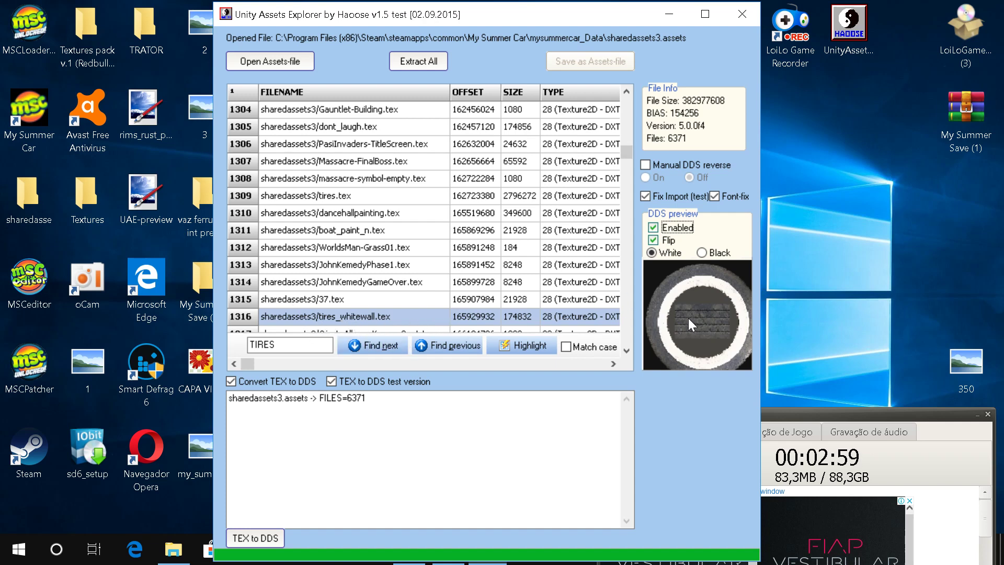
Extract the tires_whitewall.tex texture from the assets file and dismiss the completion message
{"action": "right_click", "coordinate": [378, 316]}
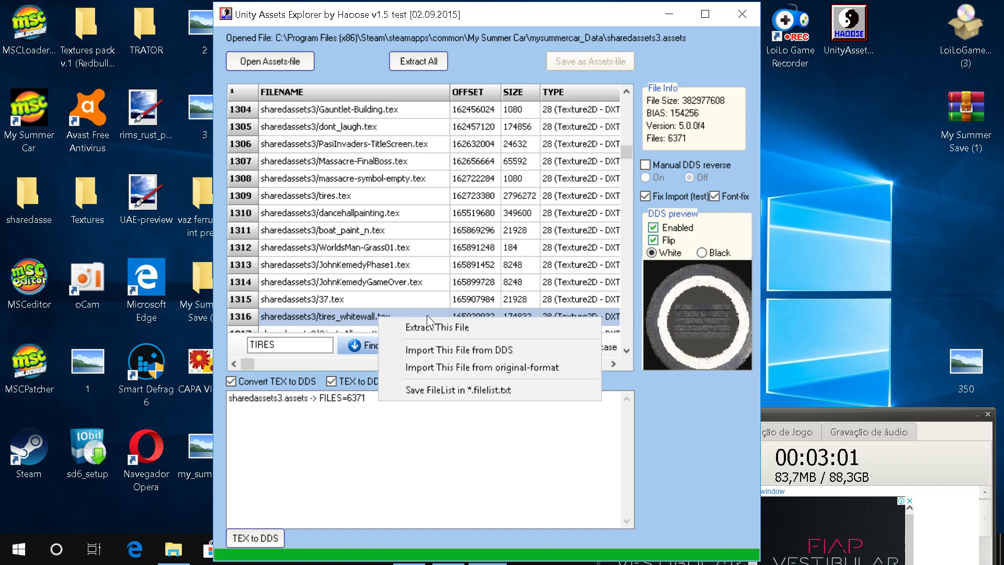
{"action": "left_click", "coordinate": [428, 330]}
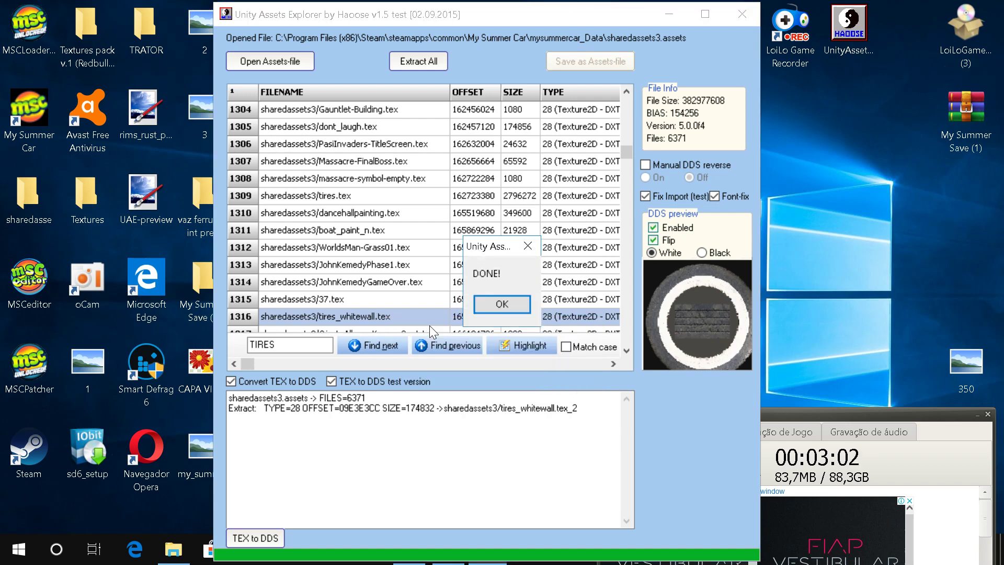
{"action": "left_click", "coordinate": [507, 306]}
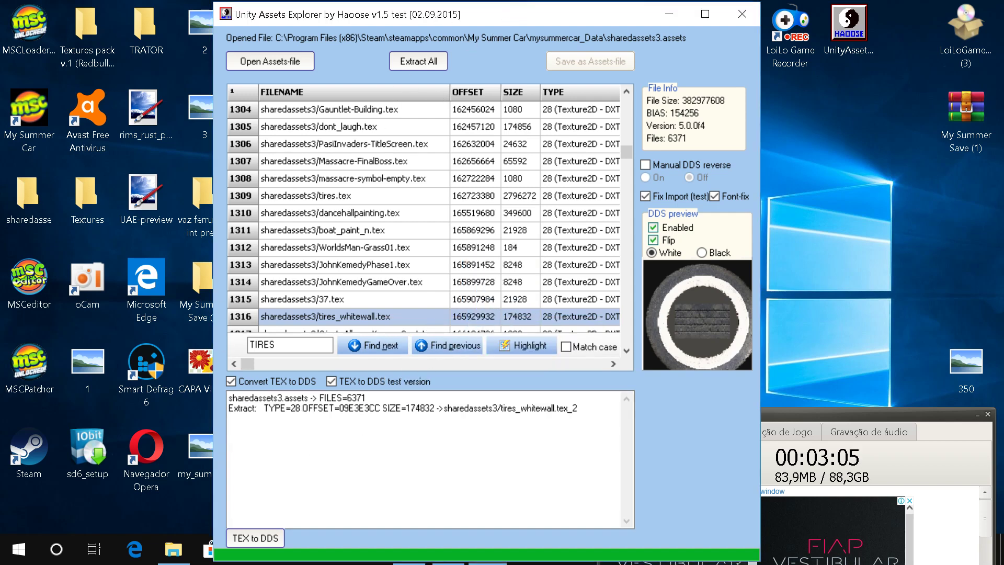
Switch to paint.net by launching it from the desktop and maximize its window
{"action": "left_click_drag", "start_coordinate": [586, 16], "coordinate": [733, 32]}
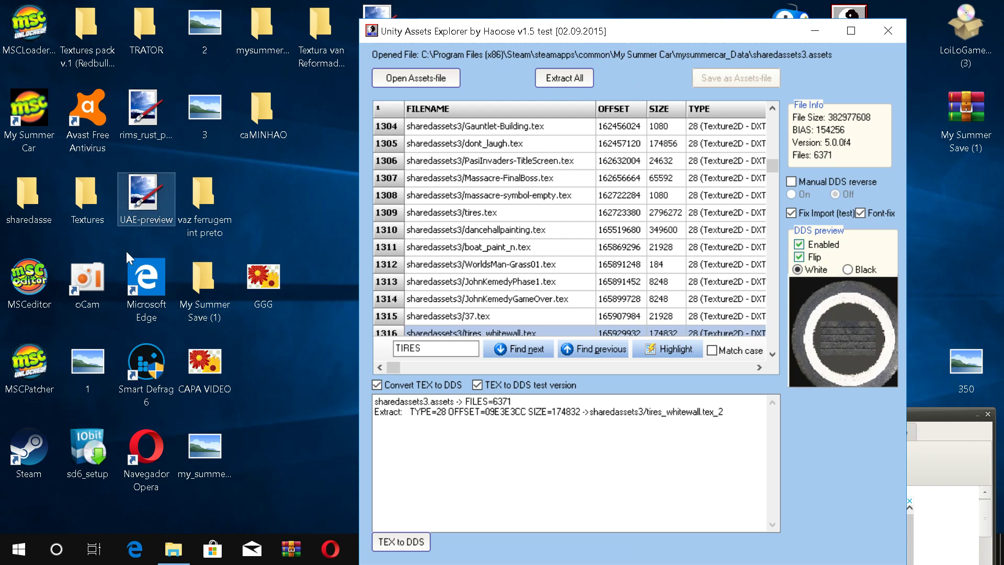
{"action": "double_click", "coordinate": [377, 11]}
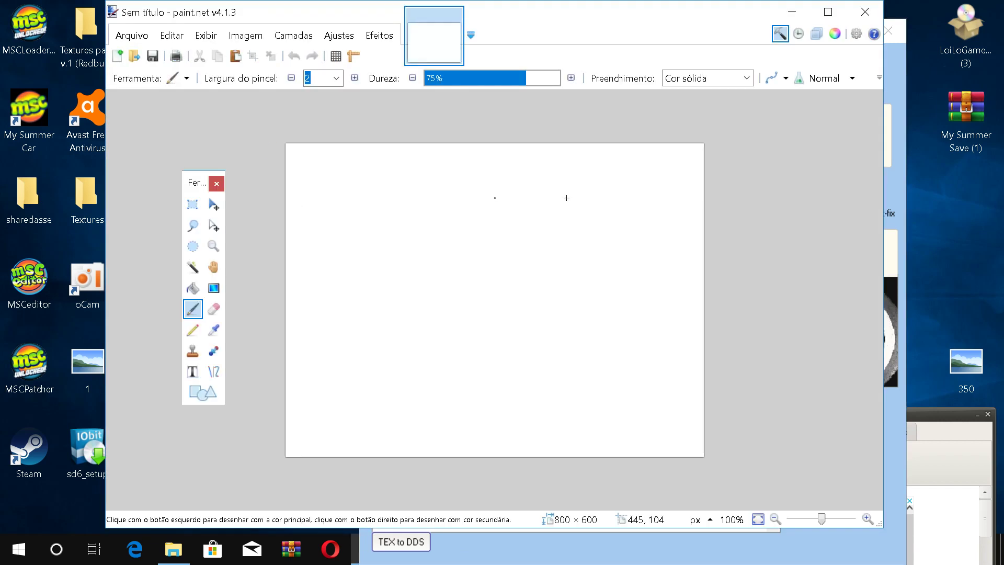
{"action": "left_click", "coordinate": [835, 16]}
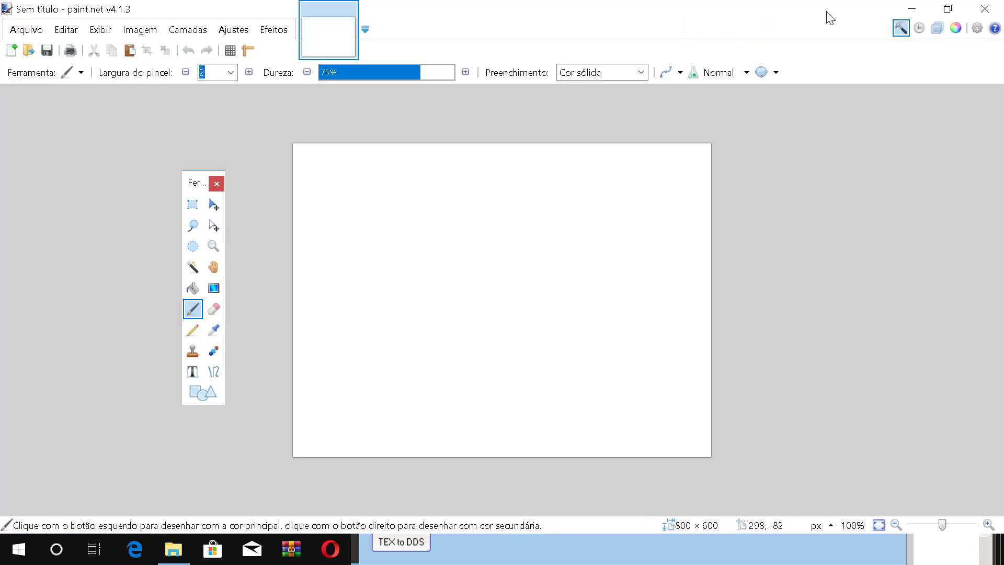
Open the extracted texture tires_whitewall.tex from the sharedassets3 folder on the desktop
{"action": "left_click", "coordinate": [43, 35]}
{"action": "left_click", "coordinate": [43, 35]}
{"action": "left_click", "coordinate": [41, 32]}
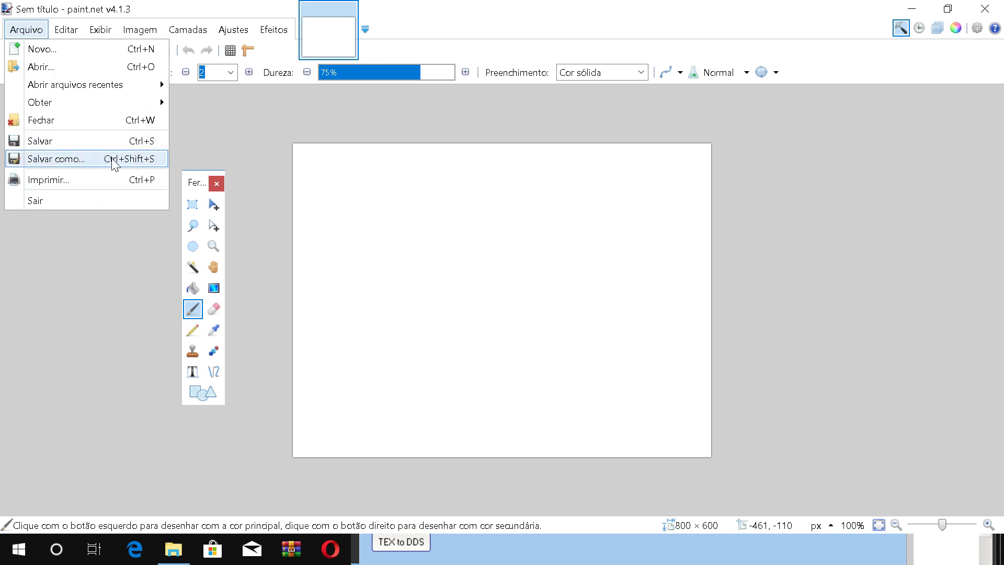
{"action": "left_click", "coordinate": [81, 66]}
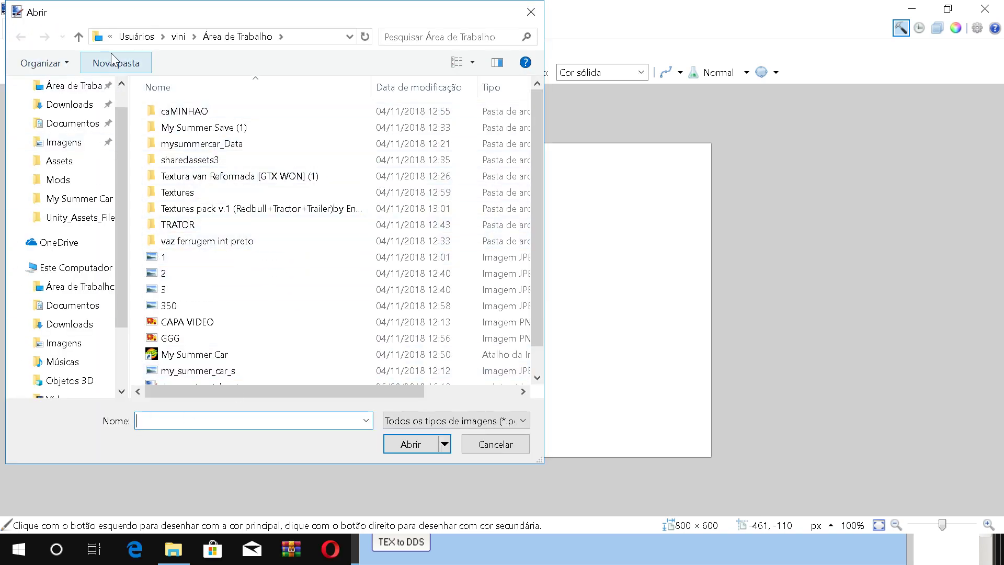
{"action": "double_click", "coordinate": [210, 165]}
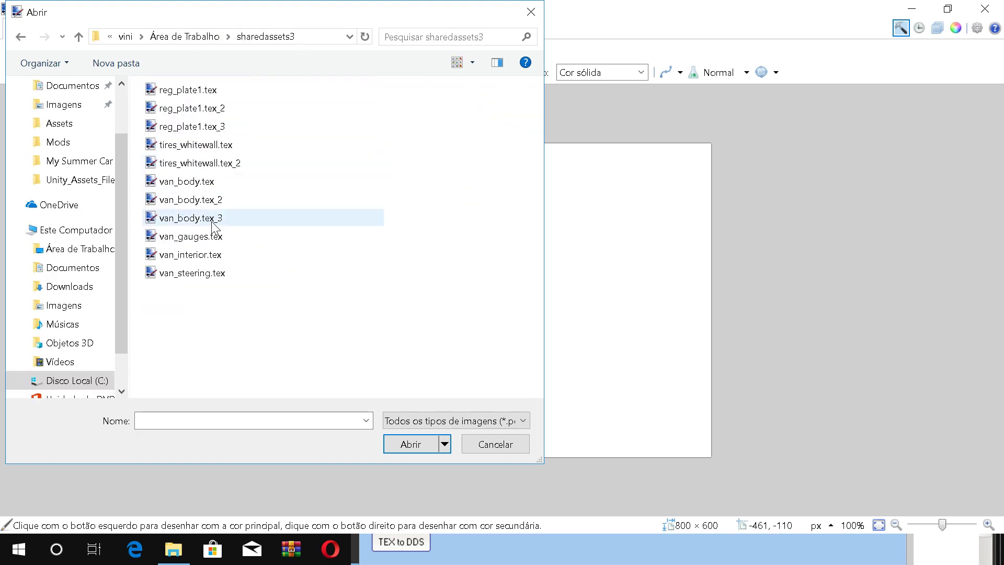
{"action": "double_click", "coordinate": [226, 148]}
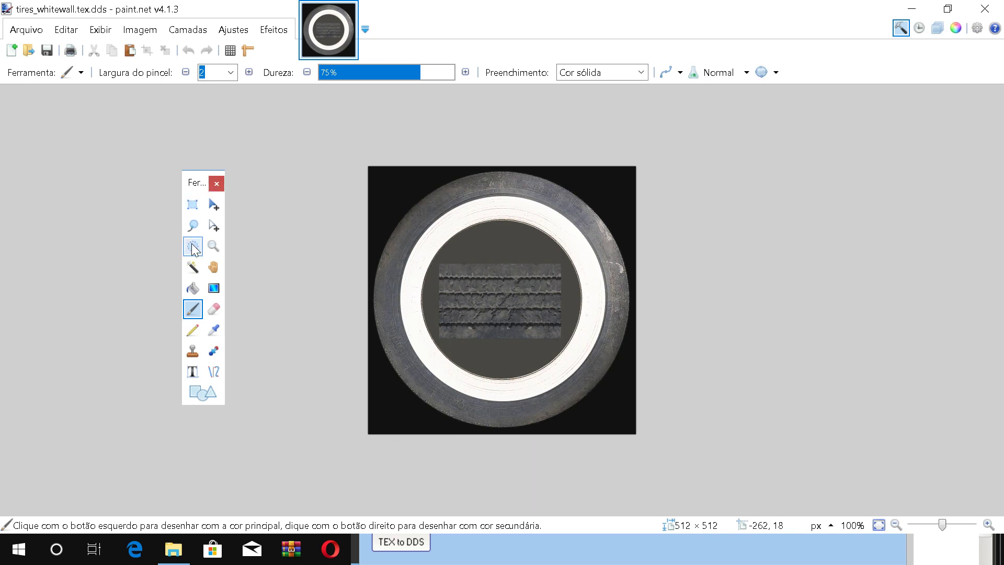
Darken the whole tyre texture with Hue / Saturation, setting saturation to 0 and lightness to -75
{"action": "left_click", "coordinate": [193, 267]}
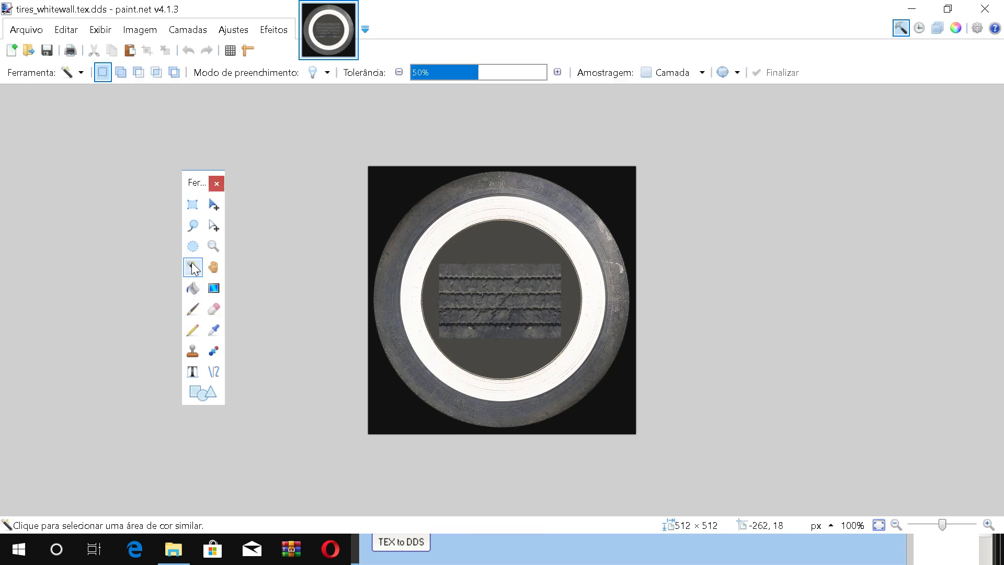
{"action": "left_click", "coordinate": [234, 29]}
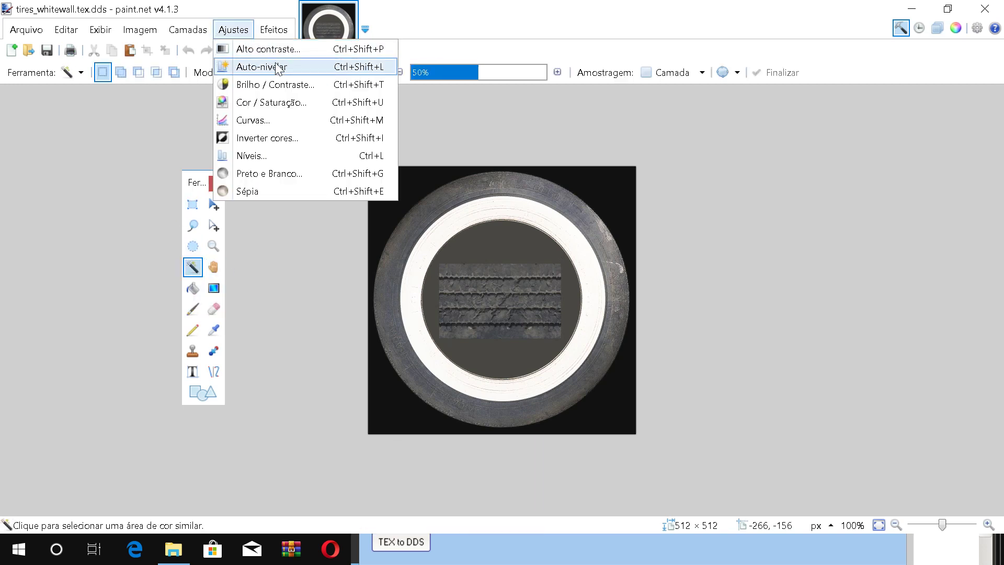
{"action": "left_click", "coordinate": [275, 102]}
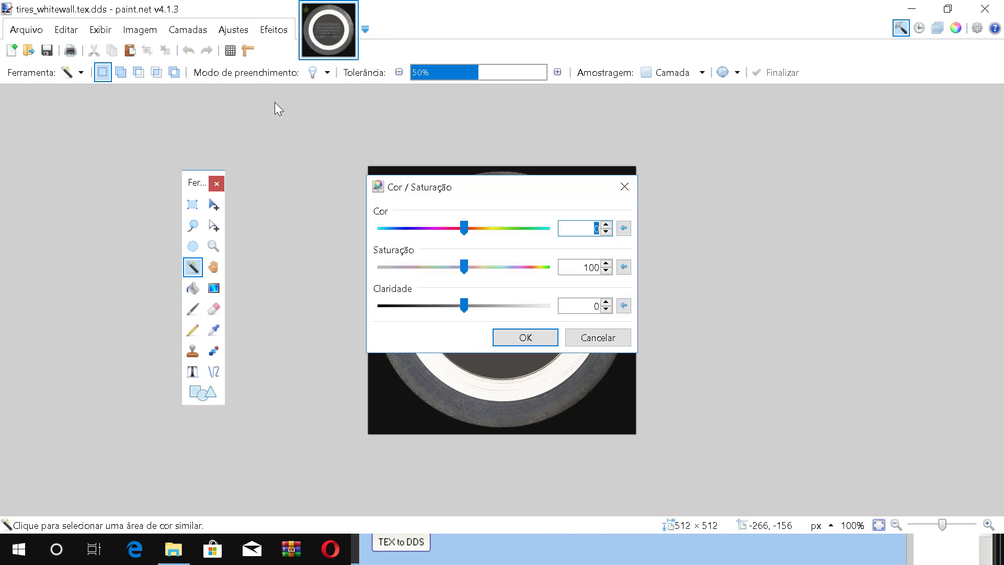
{"action": "left_click_drag", "start_coordinate": [463, 268], "coordinate": [313, 268]}
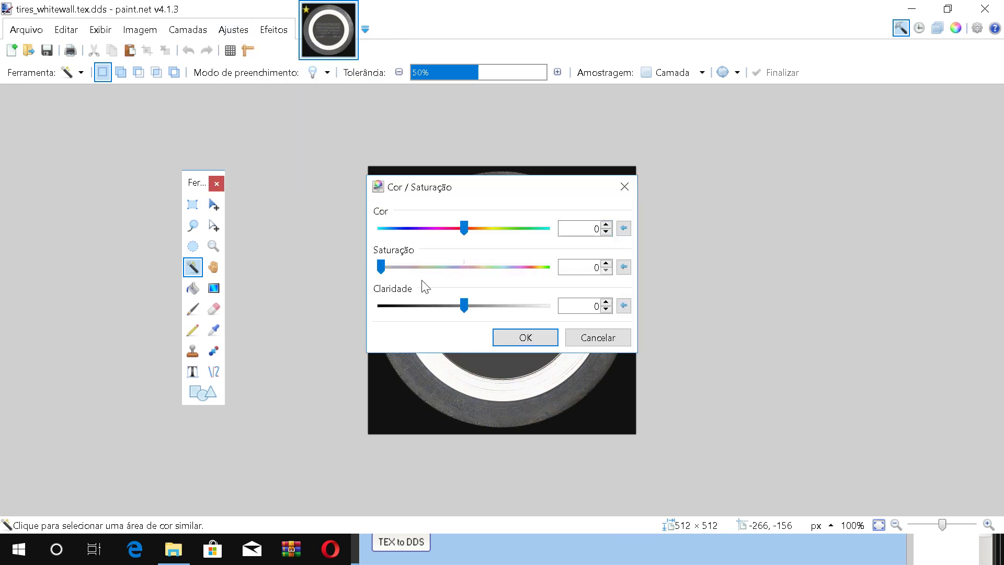
{"action": "left_click_drag", "start_coordinate": [464, 302], "coordinate": [404, 290]}
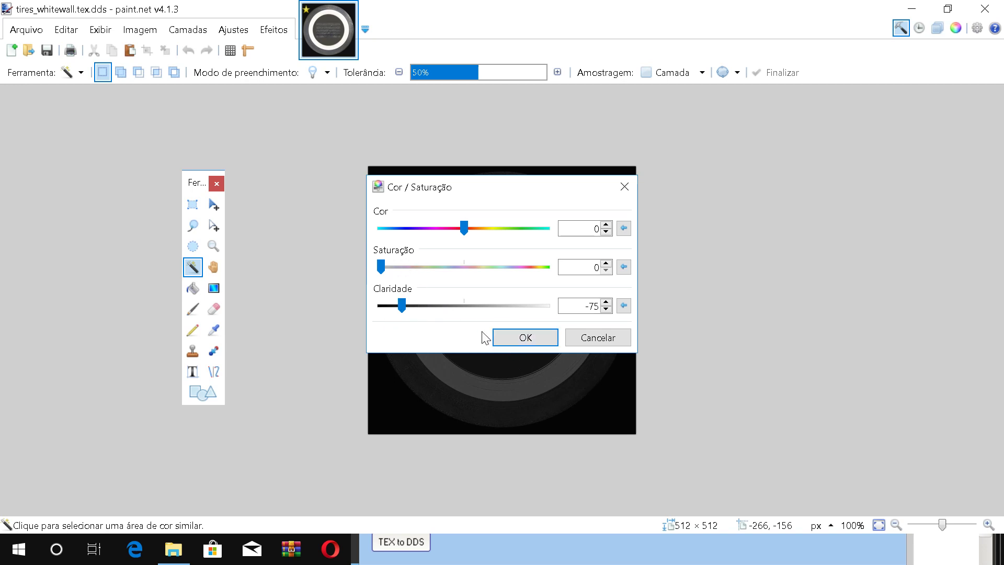
{"action": "left_click_drag", "start_coordinate": [404, 306], "coordinate": [401, 305]}
{"action": "left_click", "coordinate": [525, 337]}
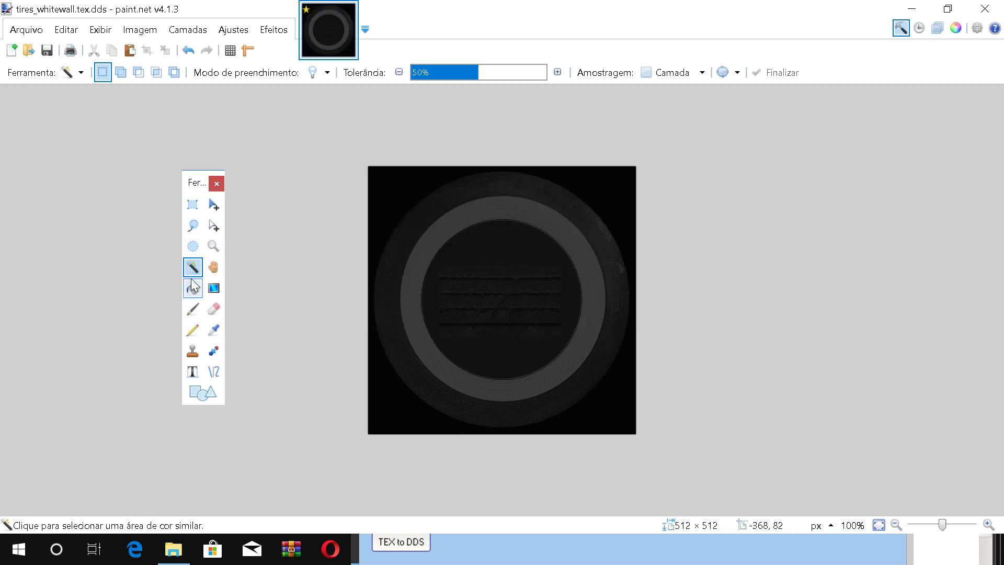
Select the whitewall ring with the Magic Wand at 25% tolerance and make white the primary colour for the Paintbrush
{"action": "left_click", "coordinate": [415, 264]}
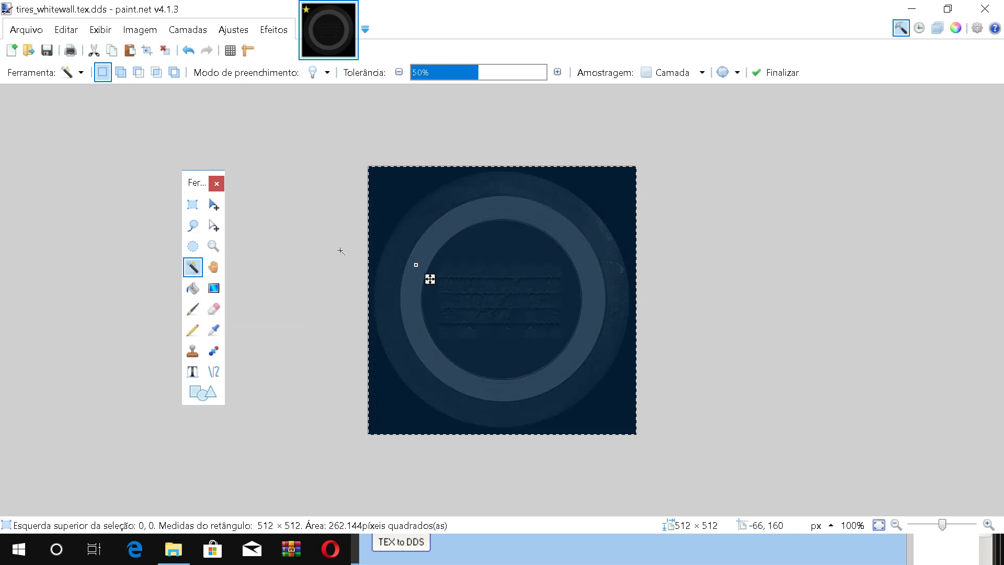
{"action": "left_click_drag", "start_coordinate": [472, 67], "coordinate": [444, 75]}
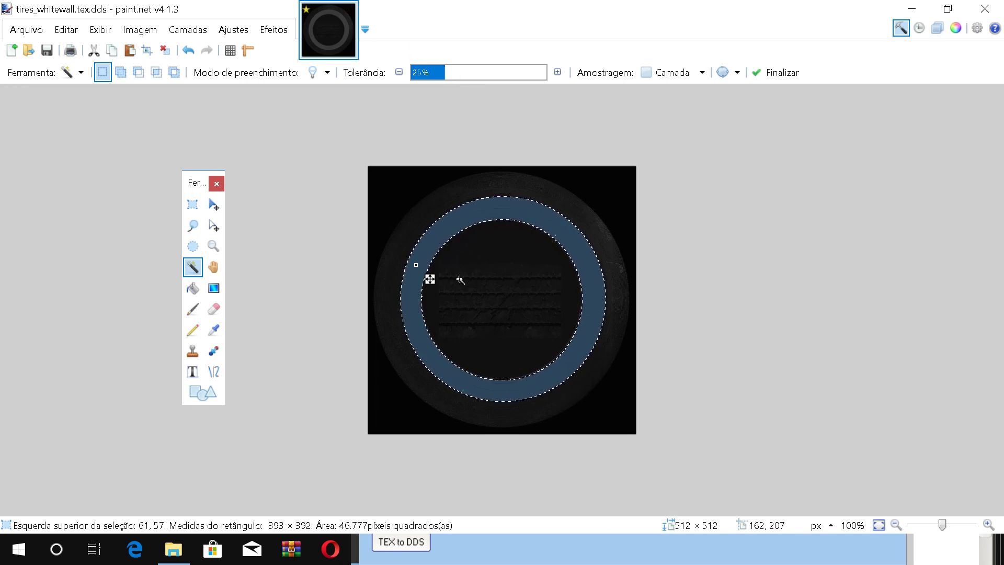
{"action": "left_click", "coordinate": [193, 310]}
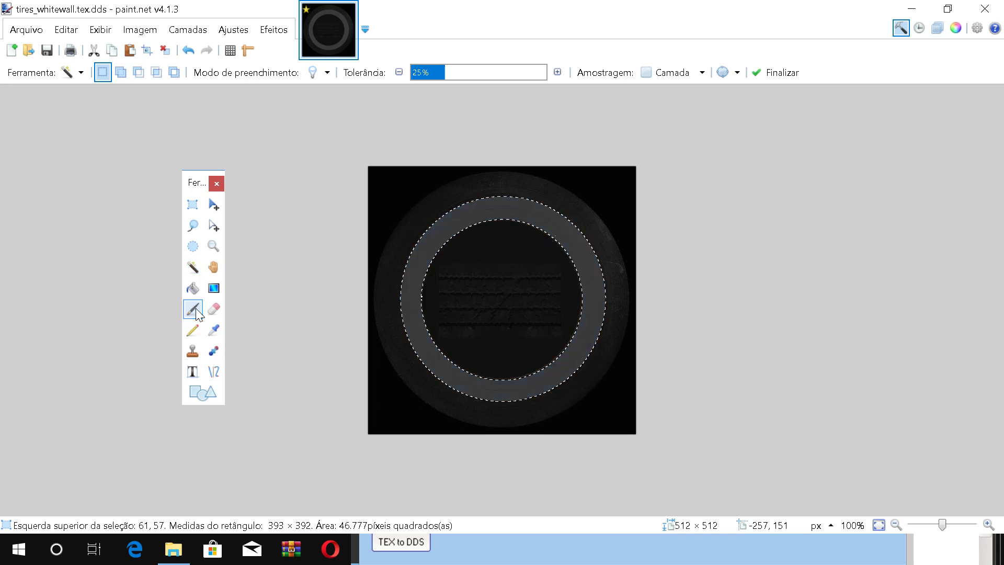
{"action": "left_click", "coordinate": [956, 28]}
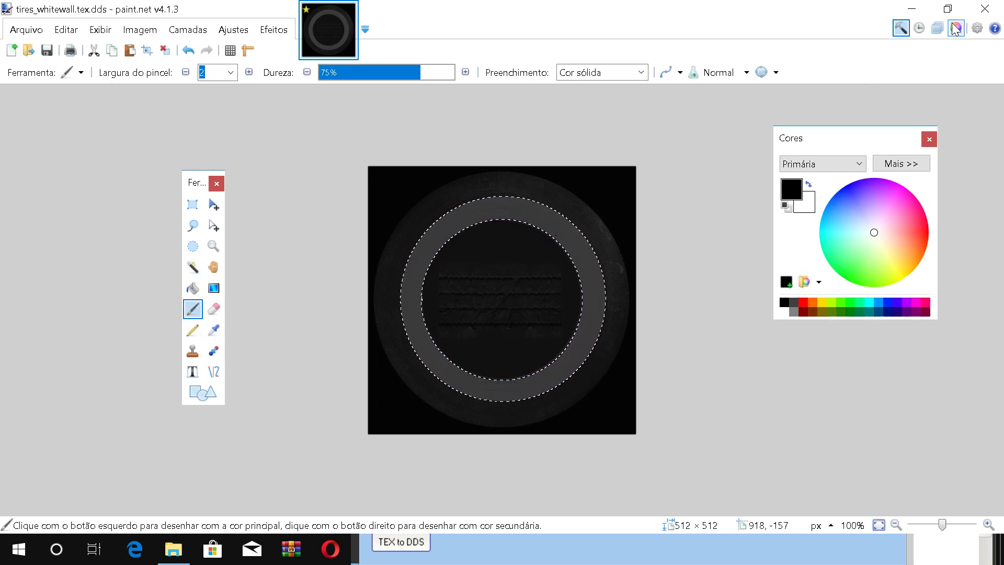
{"action": "left_click", "coordinate": [809, 184]}
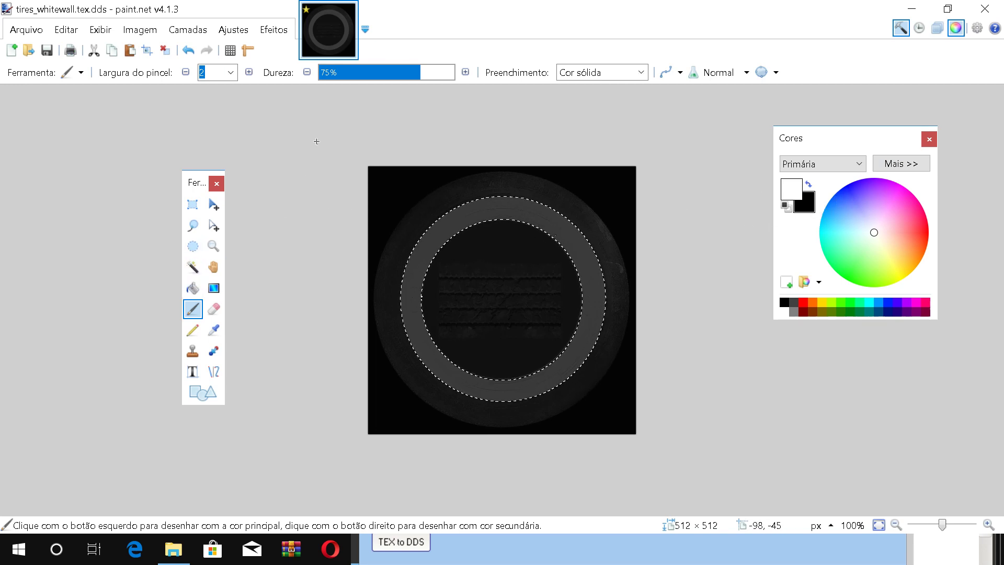
Set the brush width to 100 and paint the entire selected ring white
{"action": "left_click", "coordinate": [231, 72]}
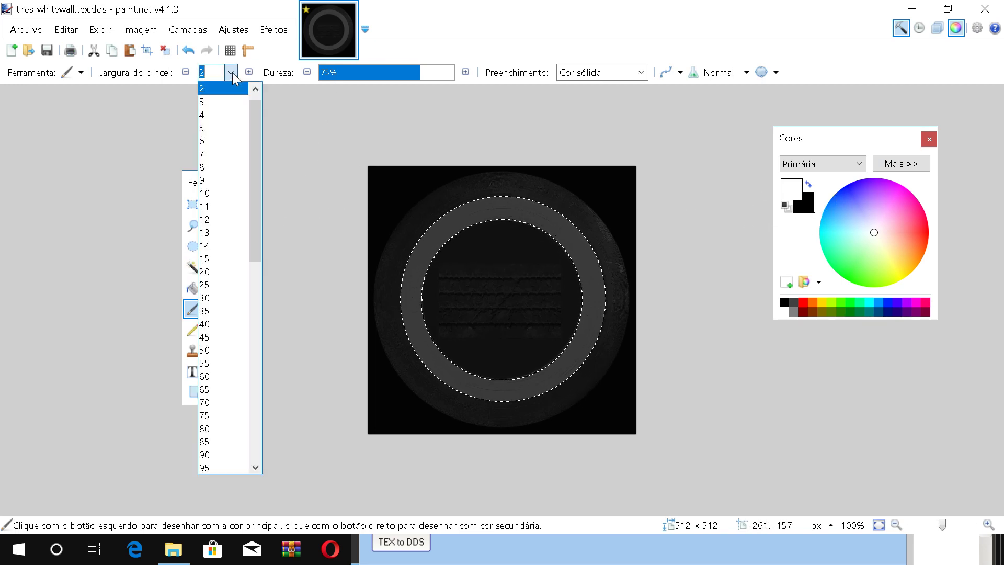
{"action": "scroll", "coordinate": [230, 336], "scroll_direction": "down", "scroll_amount": 5}
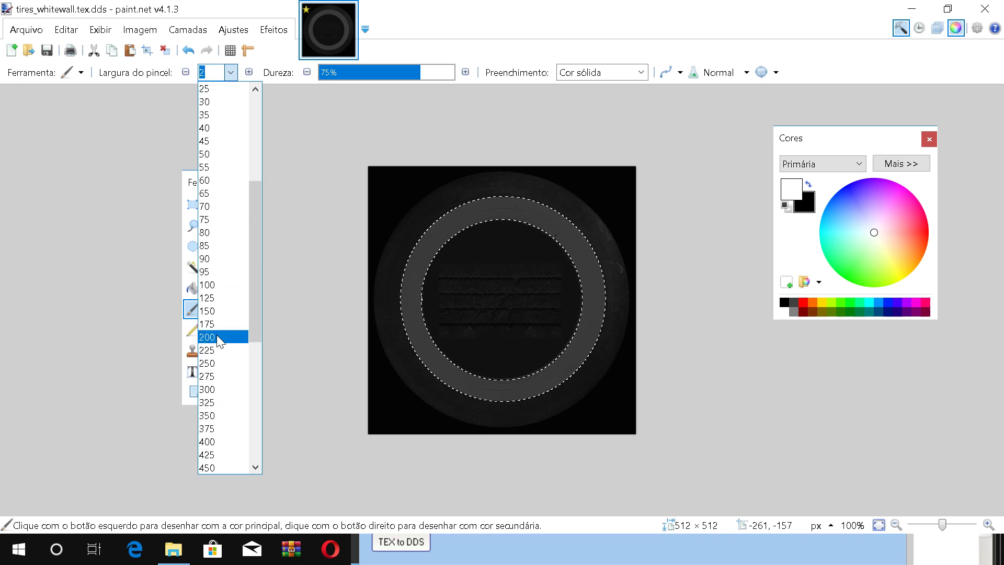
{"action": "scroll", "coordinate": [220, 335], "scroll_direction": "up", "scroll_amount": 2}
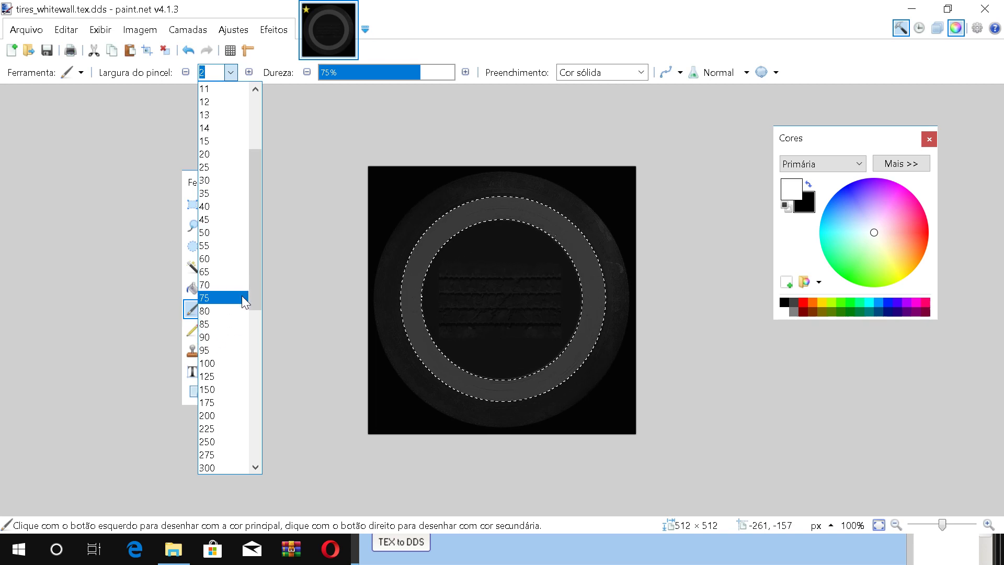
{"action": "left_click", "coordinate": [221, 365]}
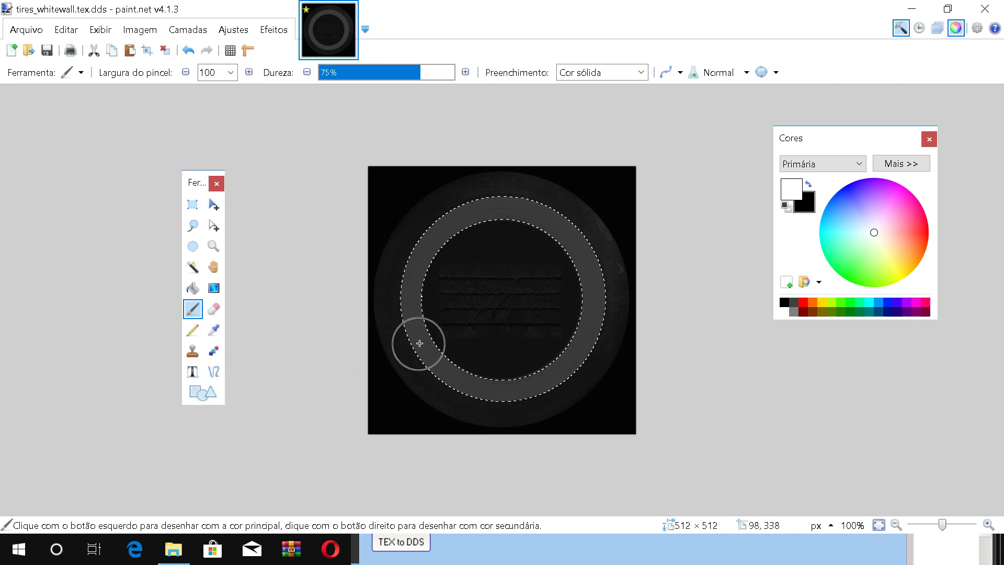
{"action": "mouse_move", "coordinate": [419, 343]}
{"action": "left_mouse_down"}
{"action": "mouse_move", "coordinate": [411, 262]}
{"action": "mouse_move", "coordinate": [489, 195]}
{"action": "mouse_move", "coordinate": [570, 247]}
{"action": "mouse_move", "coordinate": [553, 352]}
{"action": "mouse_move", "coordinate": [438, 376]}
{"action": "mouse_move", "coordinate": [590, 397]}
{"action": "mouse_move", "coordinate": [605, 314]}
{"action": "left_mouse_up"}
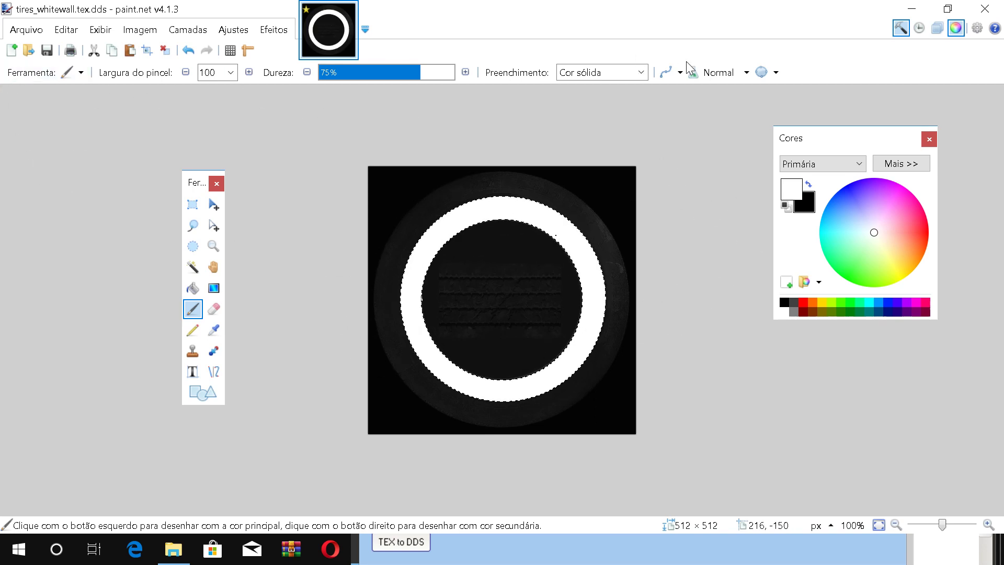
Save the texture as a DDS file over tires_whitewall.tex, keeping the offered save settings, and close paint.net
{"action": "left_click", "coordinate": [35, 31]}
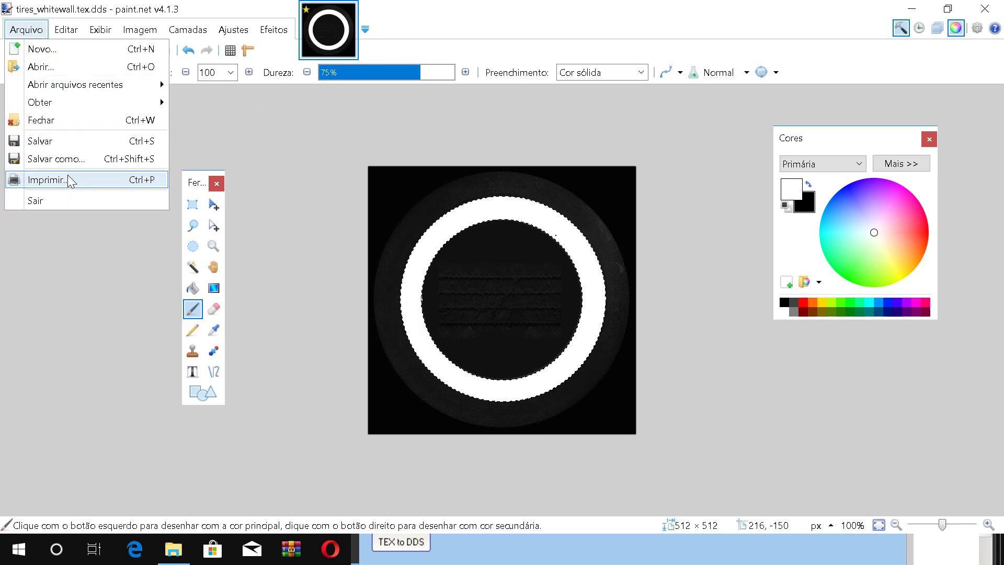
{"action": "left_click", "coordinate": [65, 158]}
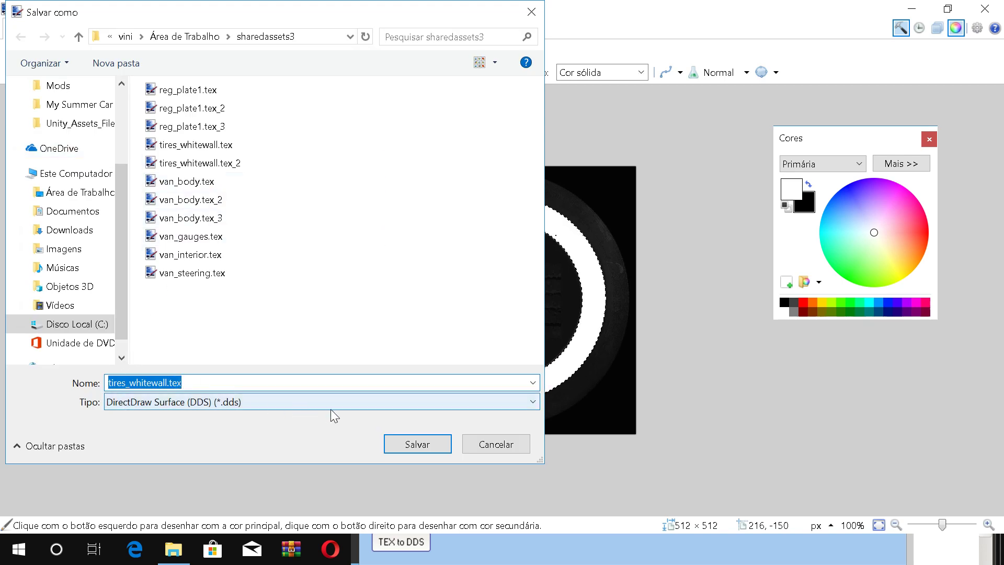
{"action": "left_click", "coordinate": [413, 442]}
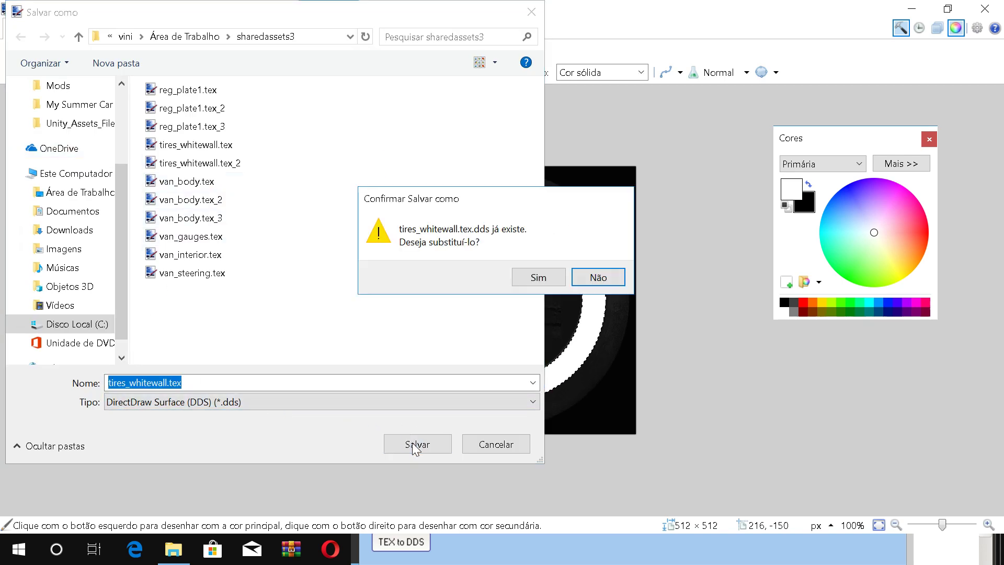
{"action": "left_click", "coordinate": [524, 278]}
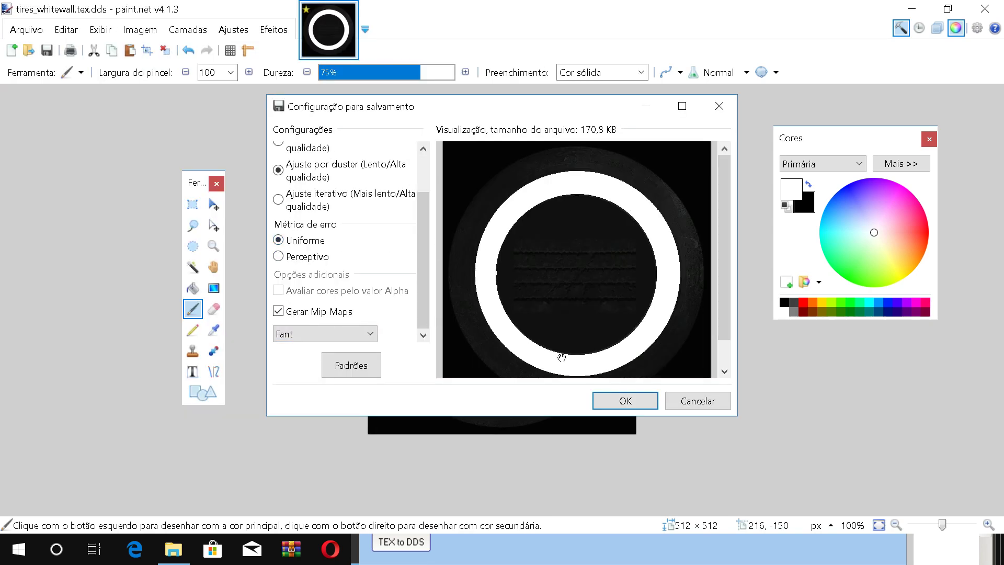
{"action": "left_click", "coordinate": [621, 401]}
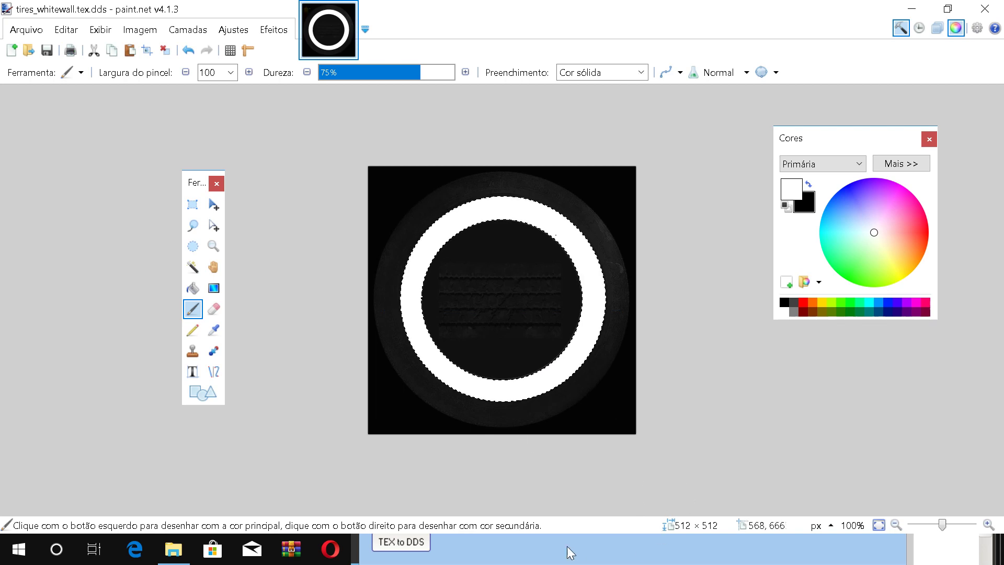
{"action": "left_click", "coordinate": [974, 9]}
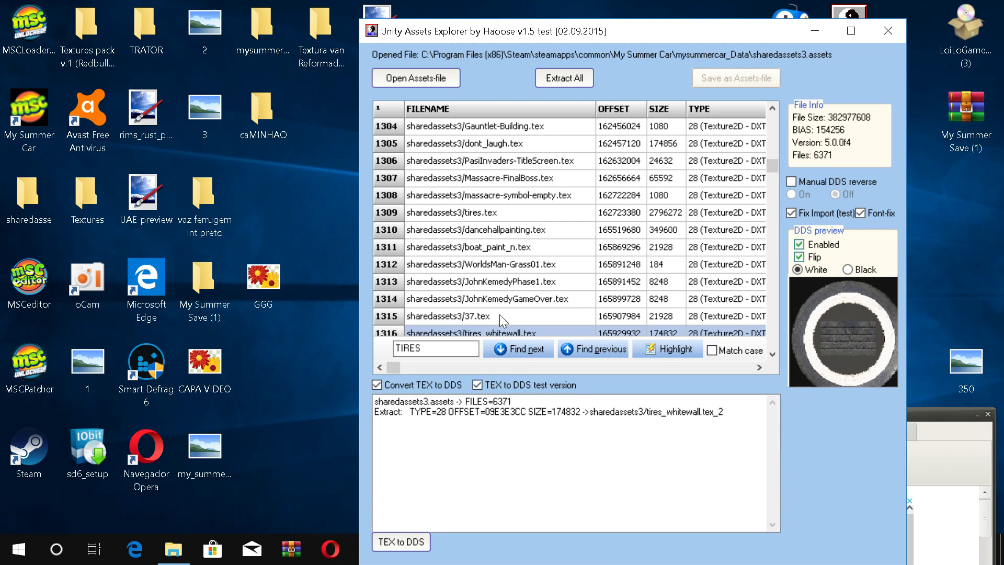
Import the edited DDS into sharedassets3/tires_whitewall.tex in Unity Assets Explorer and reselect that entry to refresh its preview
{"action": "right_click", "coordinate": [526, 335]}
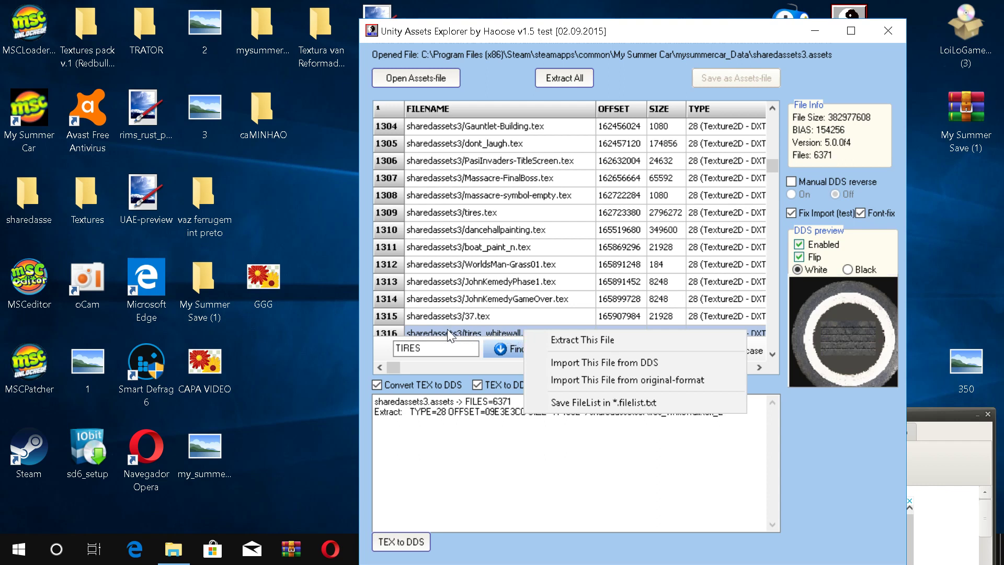
{"action": "left_click", "coordinate": [582, 359]}
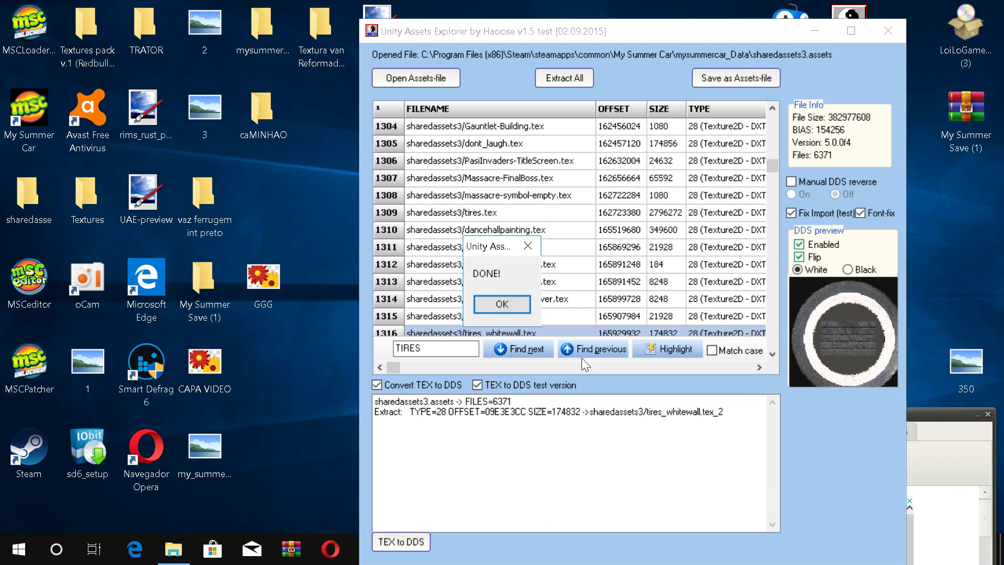
{"action": "left_click", "coordinate": [502, 304]}
{"action": "left_click", "coordinate": [513, 314]}
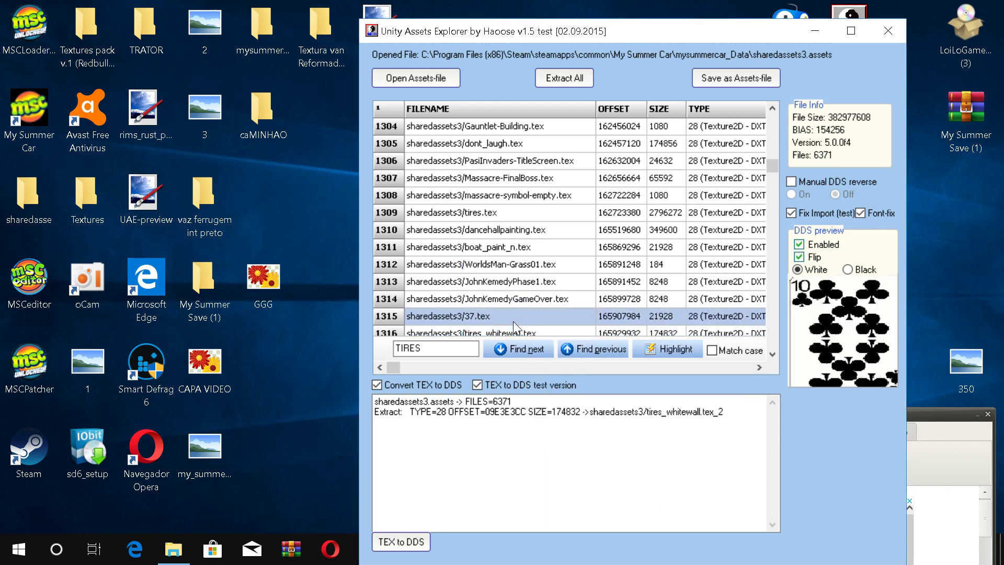
{"action": "left_click", "coordinate": [513, 329]}
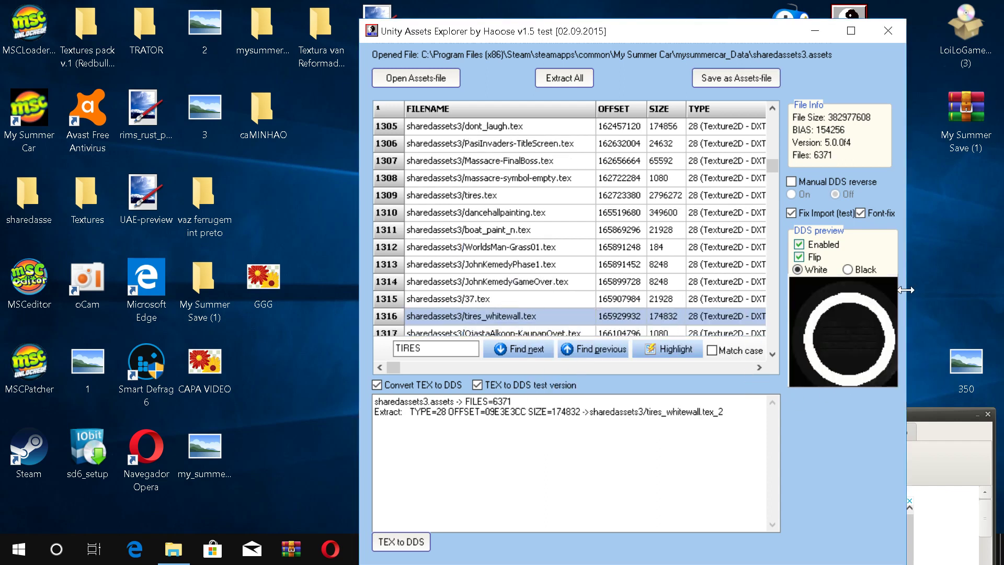
Save the modified assets over sharedassets3.assets in mysummercar_Data, replacing the existing file, and close Unity Assets Explorer
{"action": "left_click", "coordinate": [698, 76]}
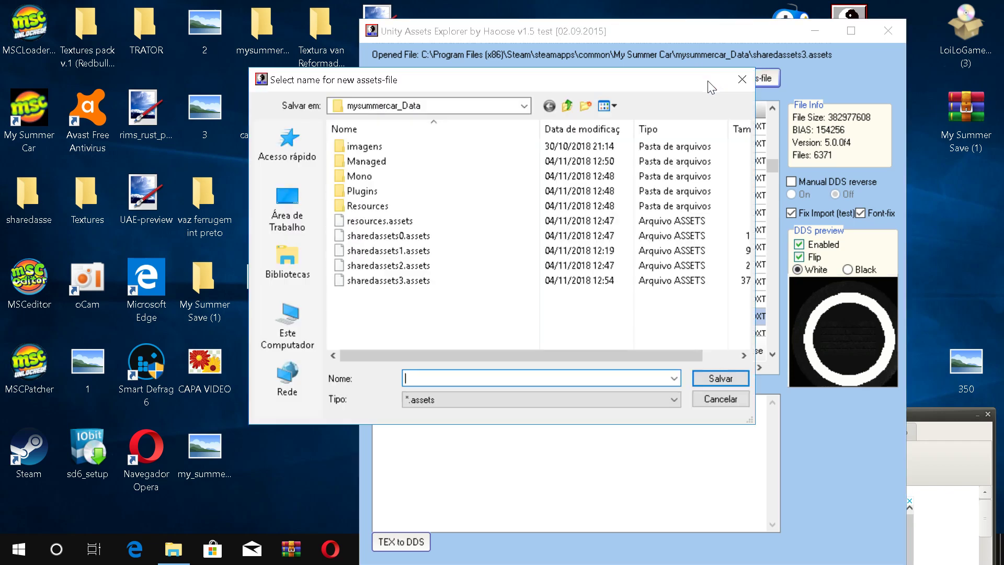
{"action": "left_click", "coordinate": [421, 283]}
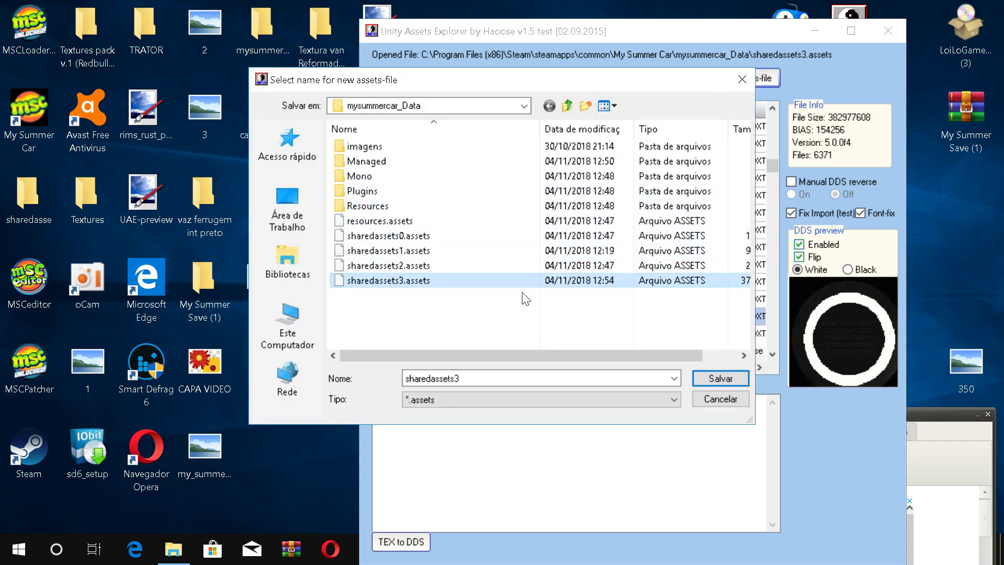
{"action": "left_click", "coordinate": [720, 379]}
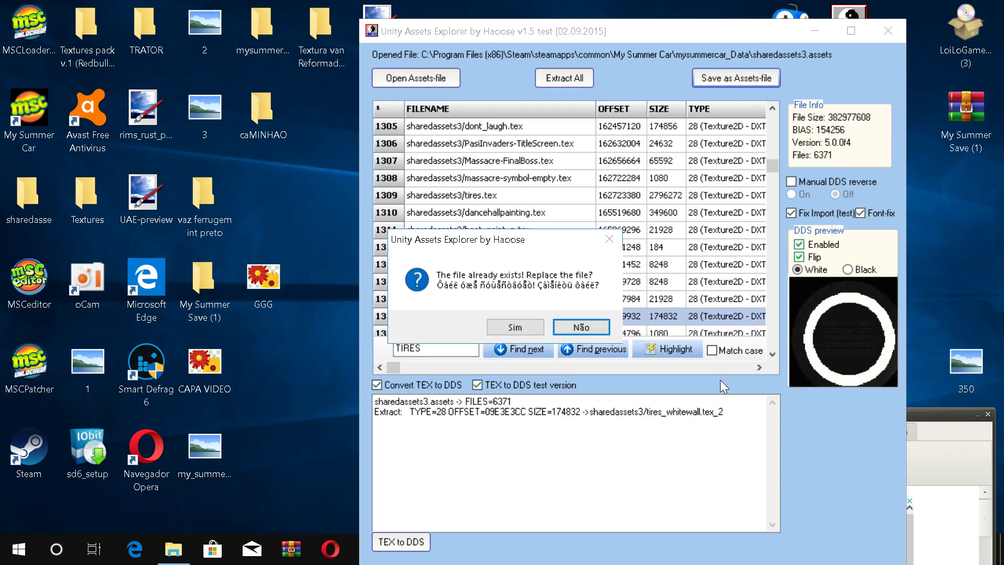
{"action": "left_click", "coordinate": [496, 325]}
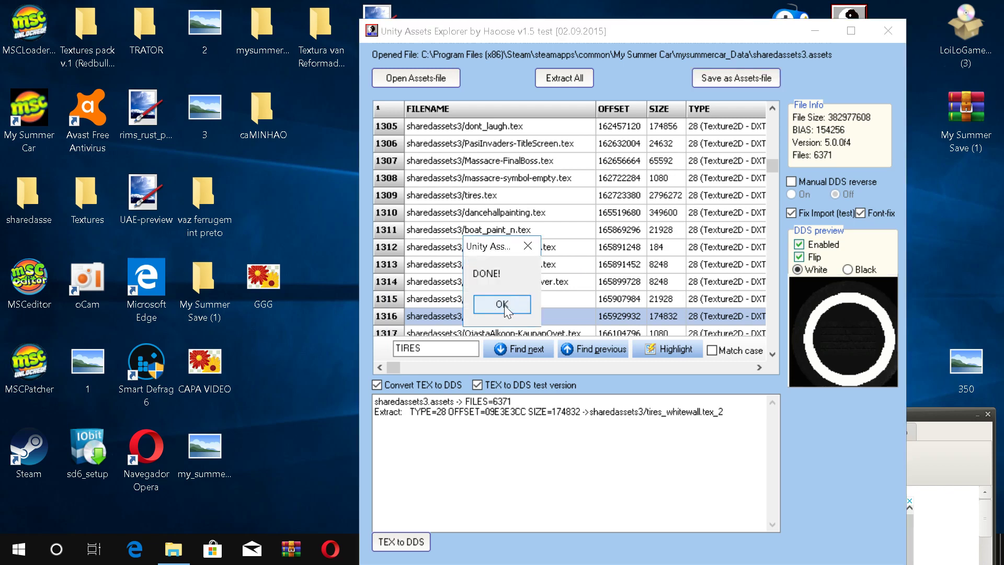
{"action": "key", "text": "Return"}
{"action": "left_click", "coordinate": [888, 30]}
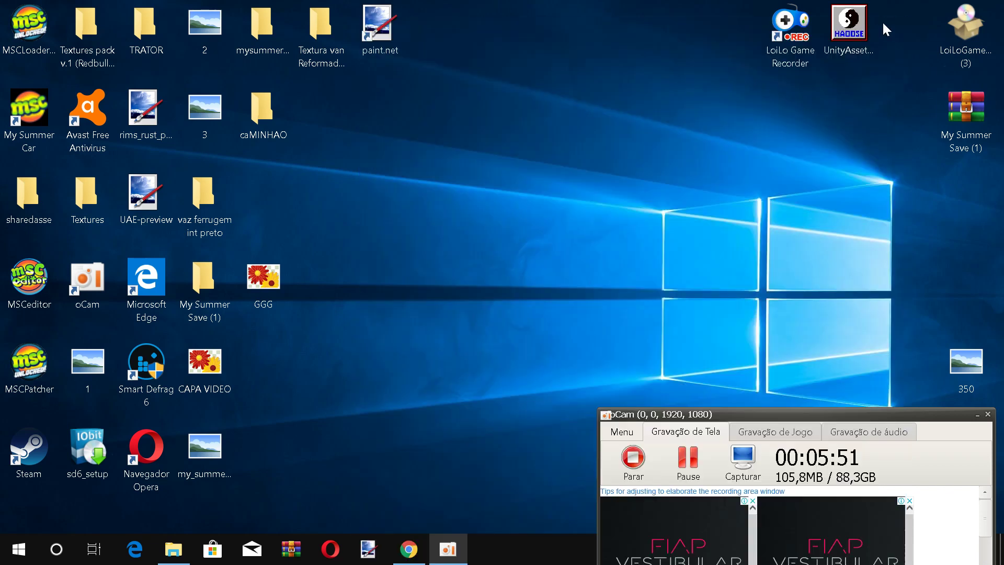
{"action": "double_click", "coordinate": [37, 102]}
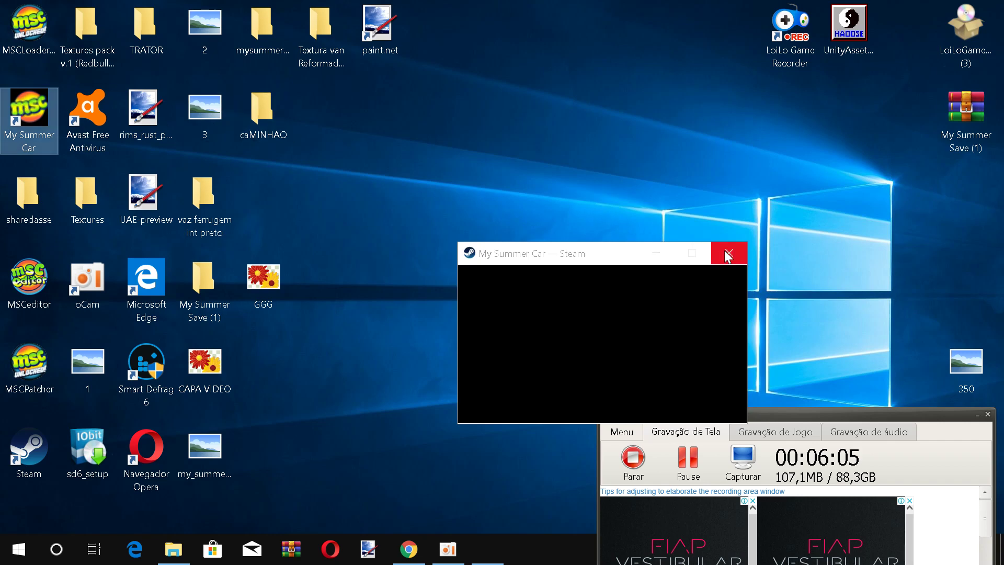
{"action": "left_click", "coordinate": [707, 257]}
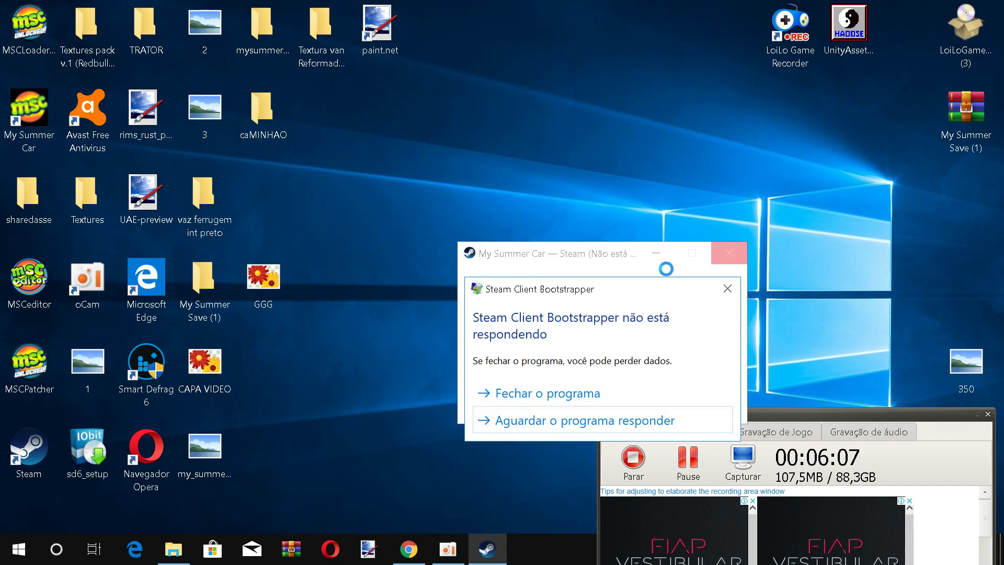
{"action": "left_click", "coordinate": [523, 399]}
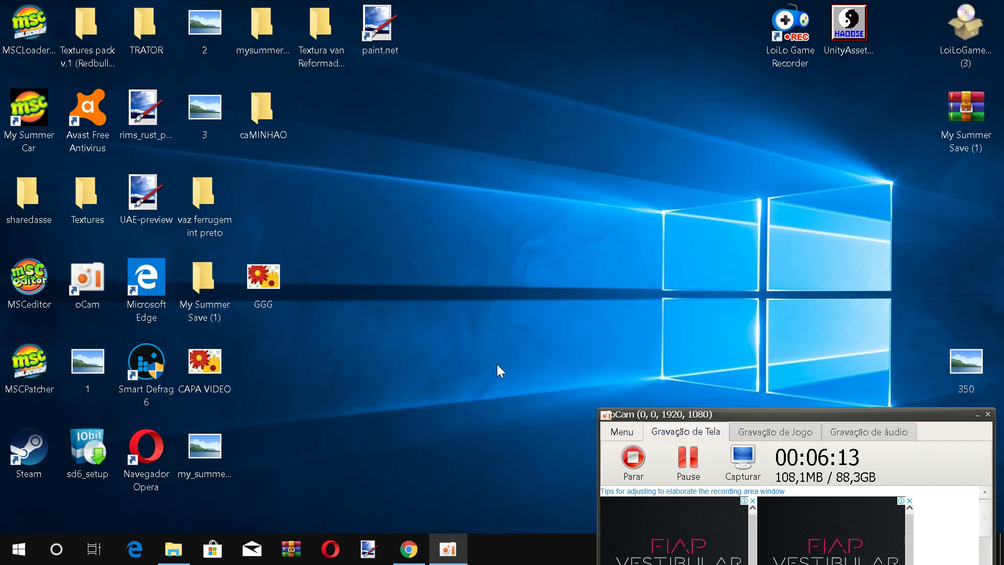
Launch My Summer Car from the desktop and start it with the offered graphics configuration
{"action": "double_click", "coordinate": [29, 112]}
{"action": "right_click", "coordinate": [25, 117]}
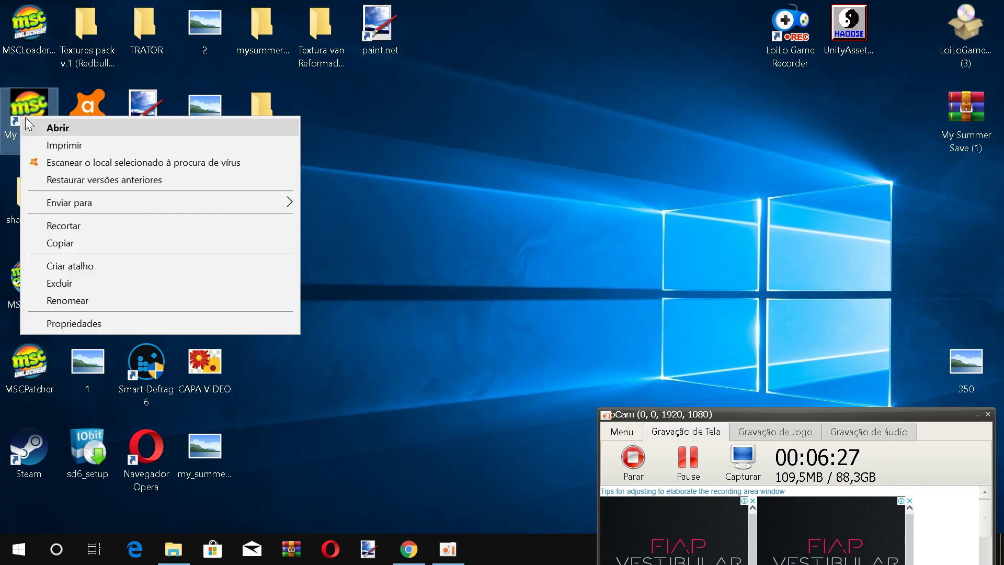
{"action": "left_click", "coordinate": [121, 128]}
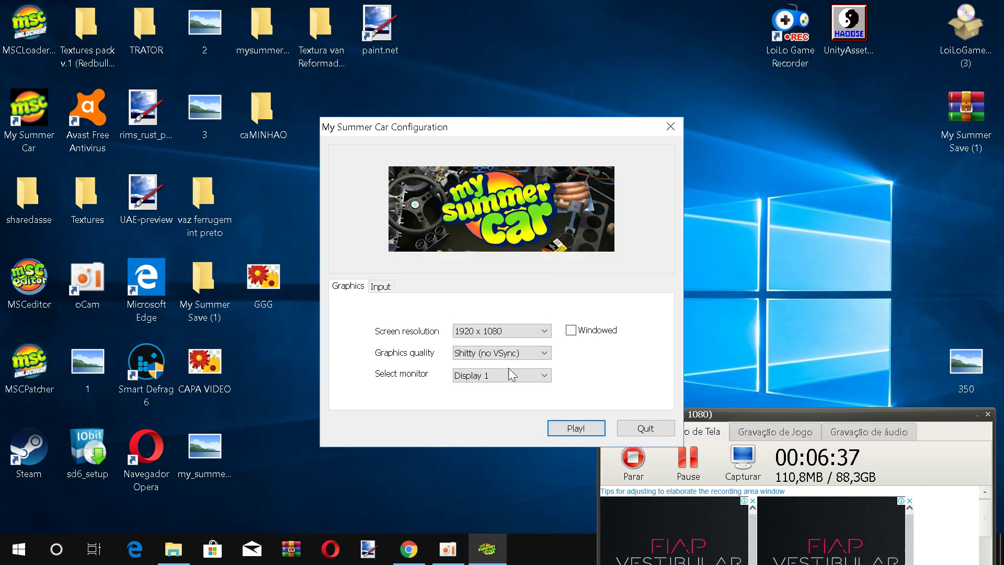
{"action": "left_click", "coordinate": [559, 426]}
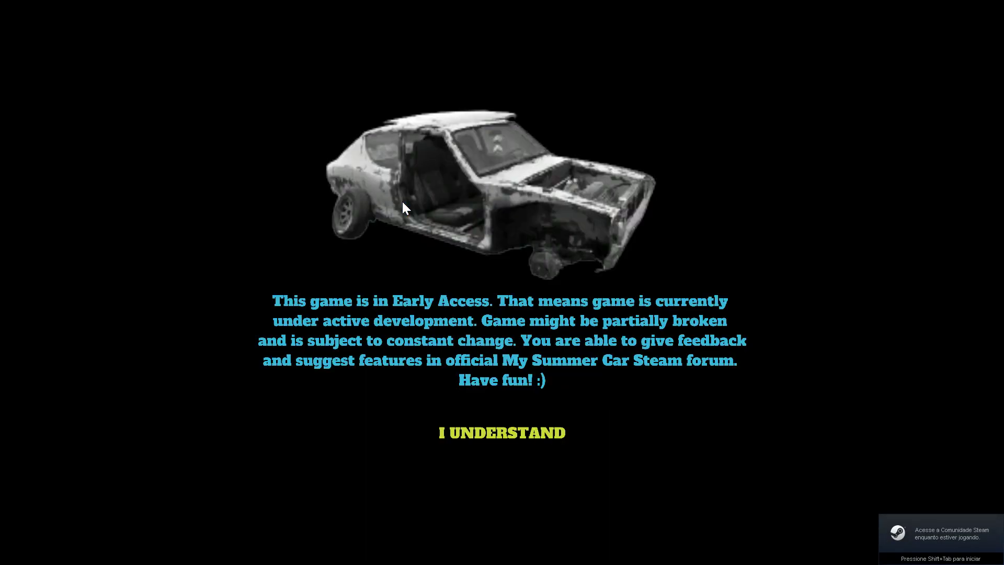
Acknowledge the early-access and experimental-build notices and continue the saved game
{"action": "left_click", "coordinate": [509, 435]}
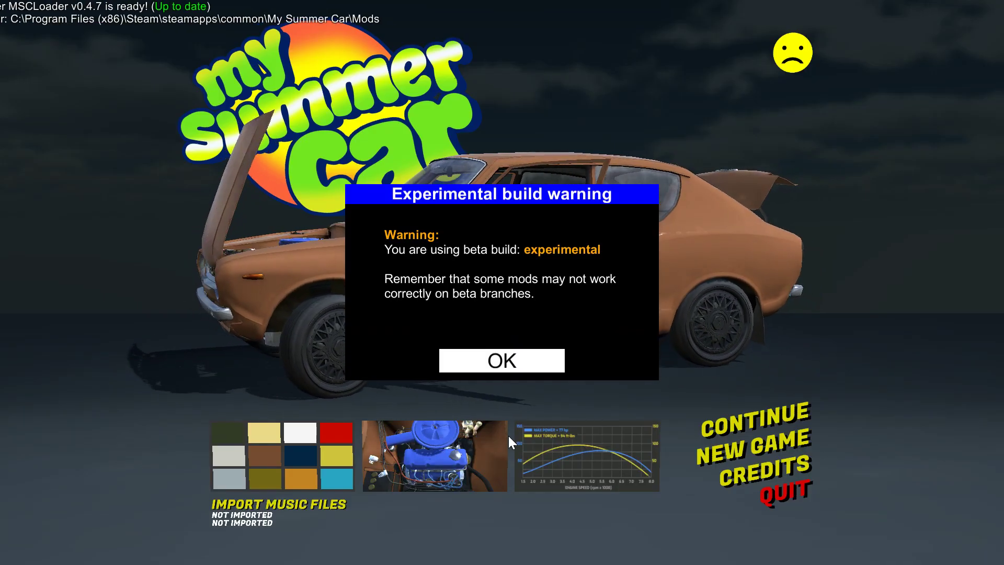
{"action": "left_click", "coordinate": [524, 366]}
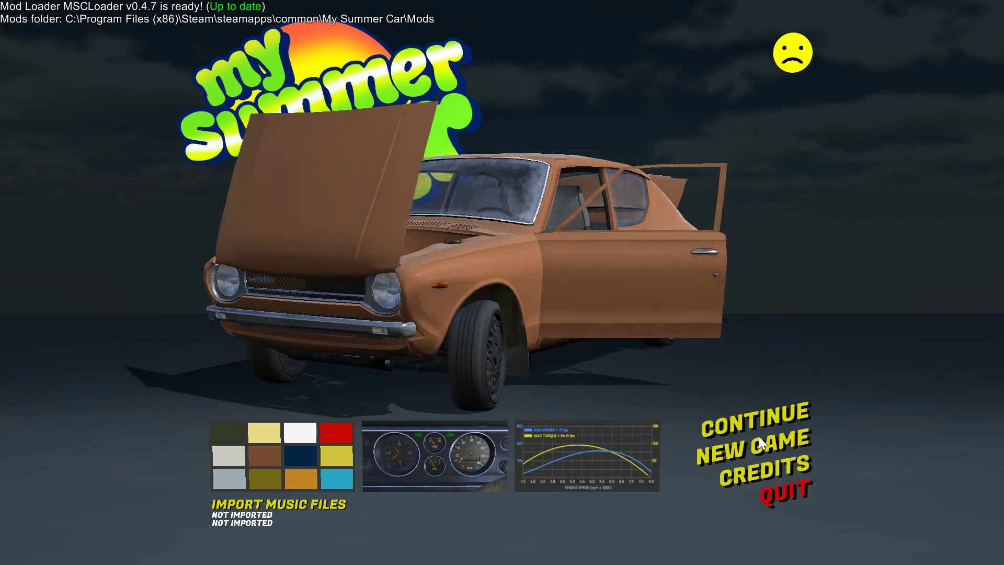
{"action": "left_click", "coordinate": [751, 431]}
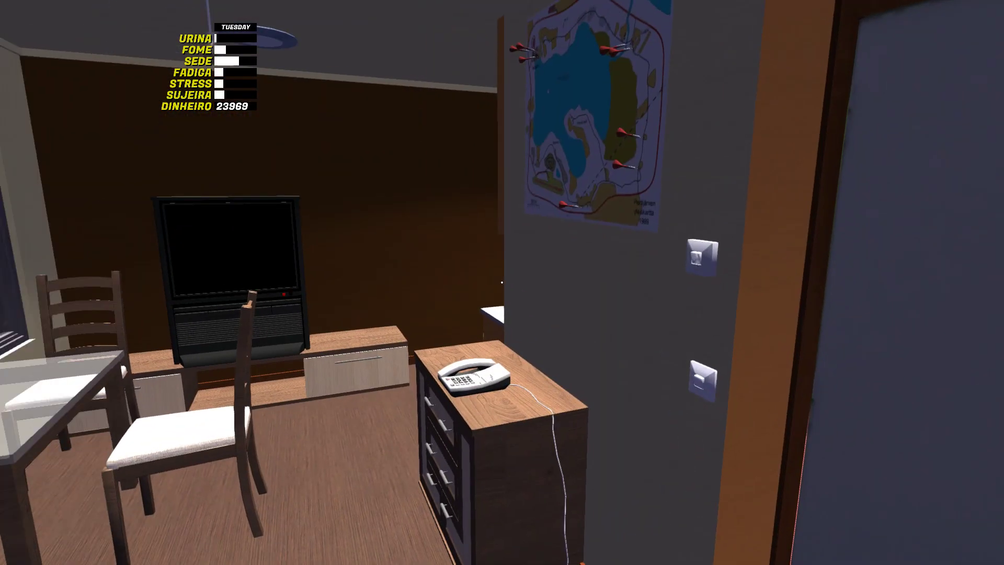
Load all saved MSTuner settings for the HAYOSIKO(1500kg, 250) van, then minimize MSTuner and return to the game
{"action": "key", "text": "Escape"}
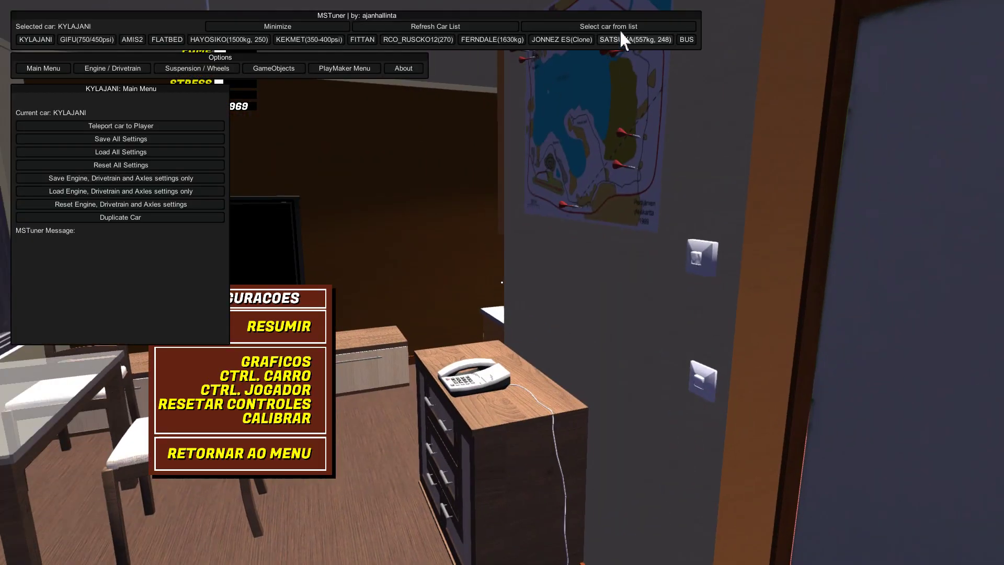
{"action": "left_click", "coordinate": [622, 28]}
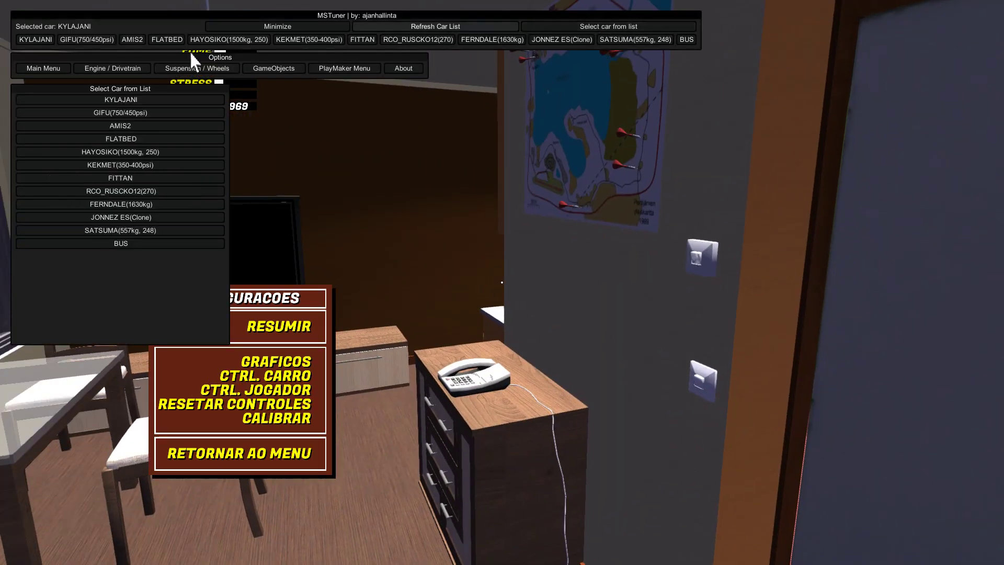
{"action": "left_click", "coordinate": [122, 152]}
{"action": "left_click", "coordinate": [47, 68]}
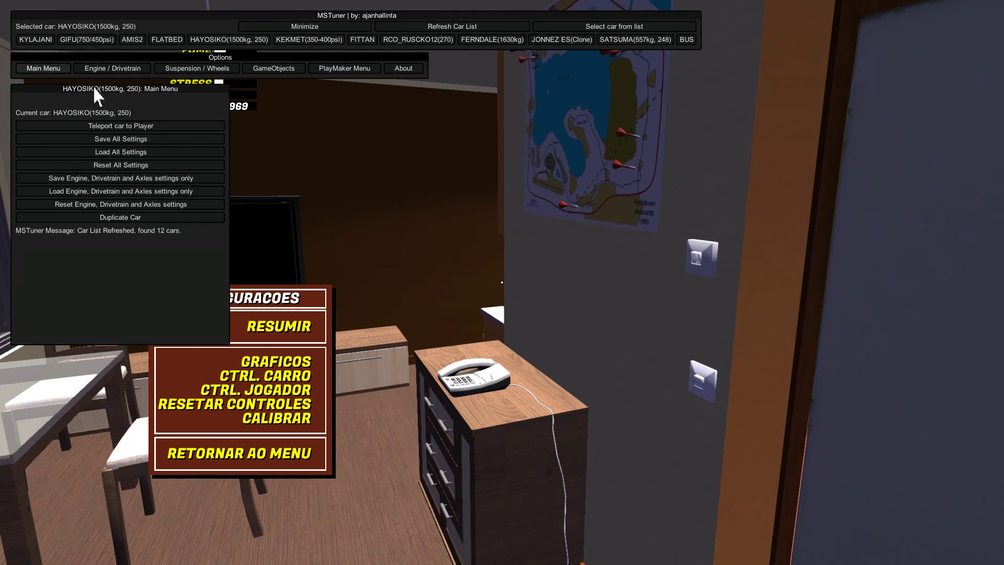
{"action": "left_click", "coordinate": [103, 152]}
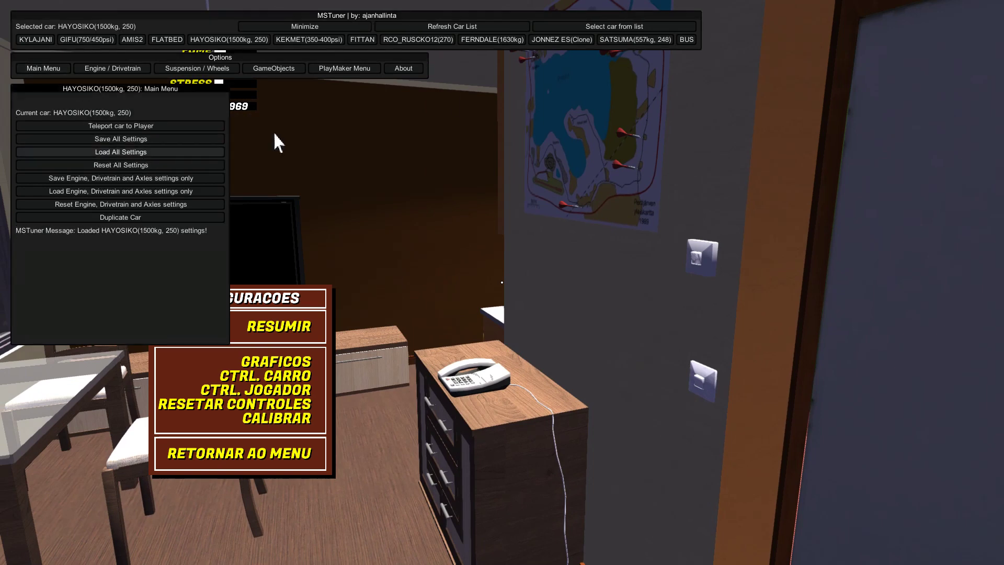
{"action": "left_click", "coordinate": [329, 28]}
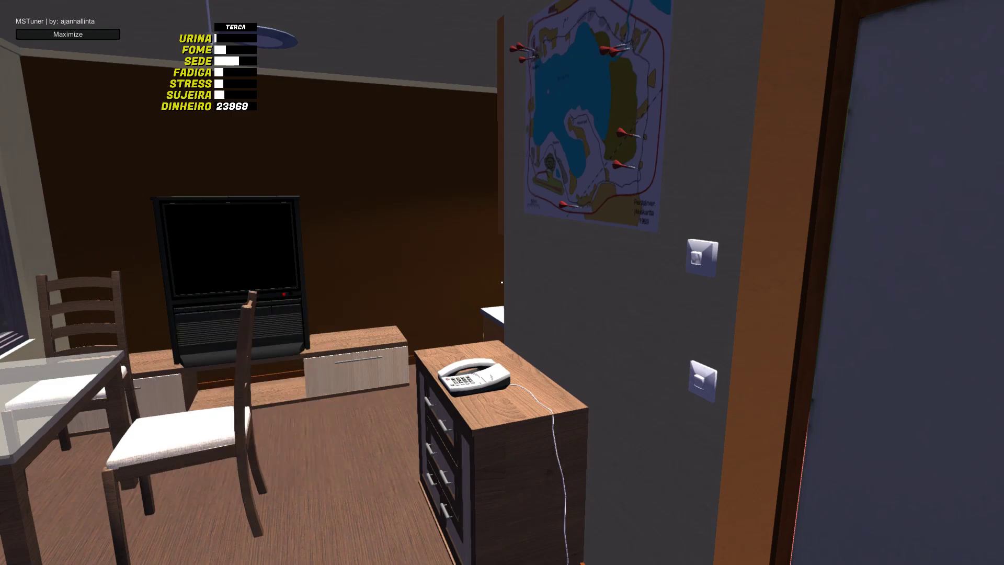
Walk out of the house through the hallway and approach the blue van parked in the yard
{"action": "key", "text": "w"}
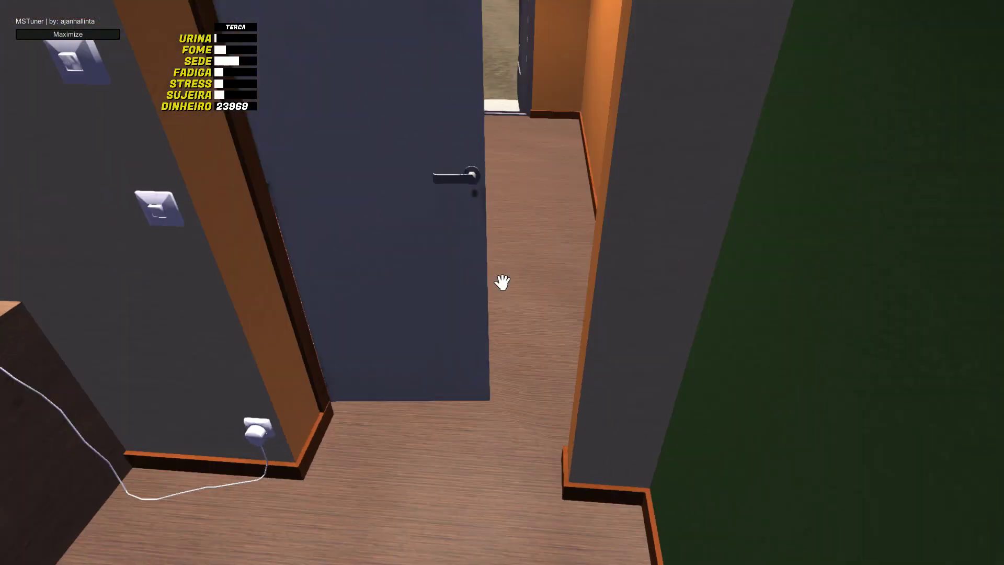
{"action": "key", "text": "w"}
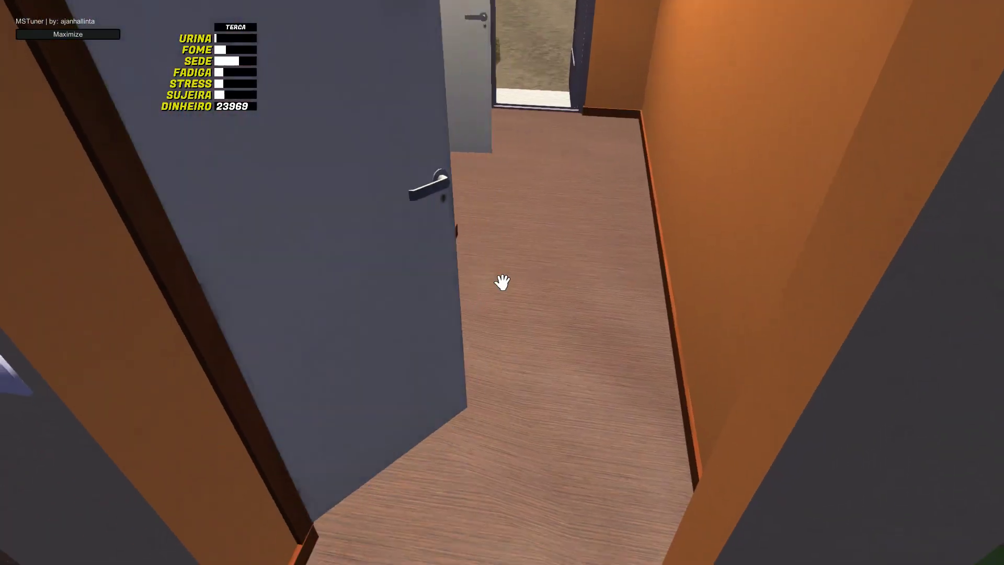
{"action": "key", "text": "w"}
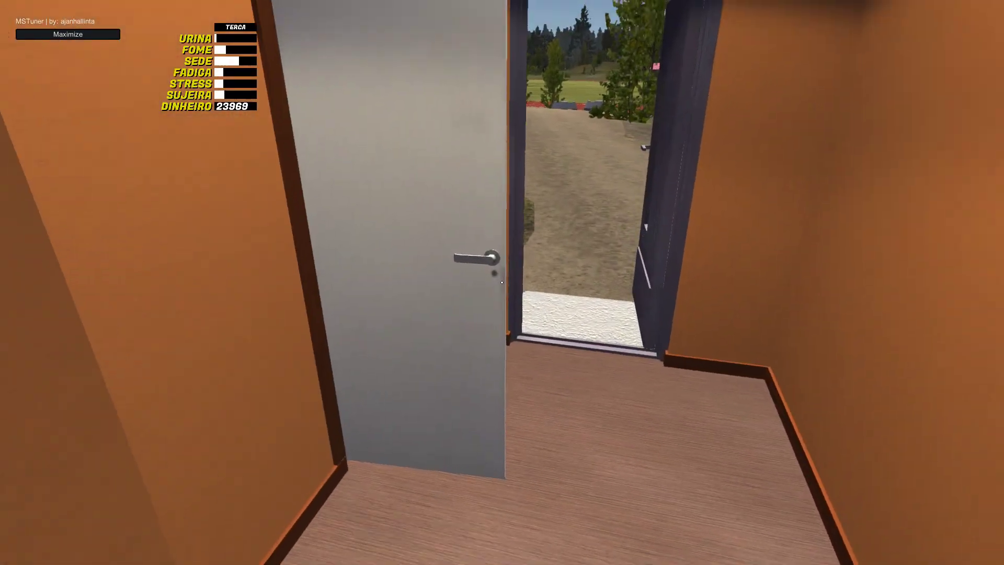
{"action": "key", "text": "w"}
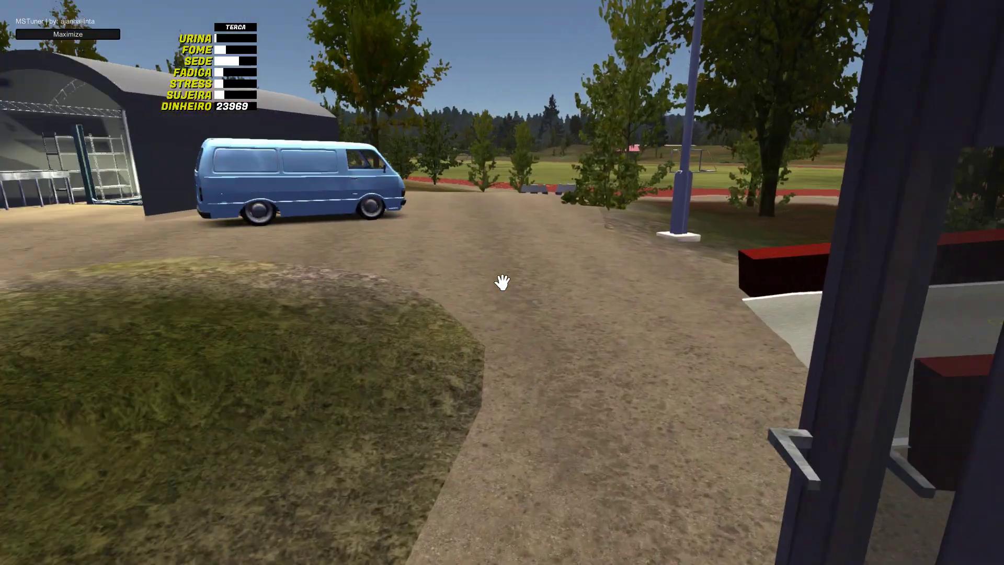
{"action": "key", "text": "w"}
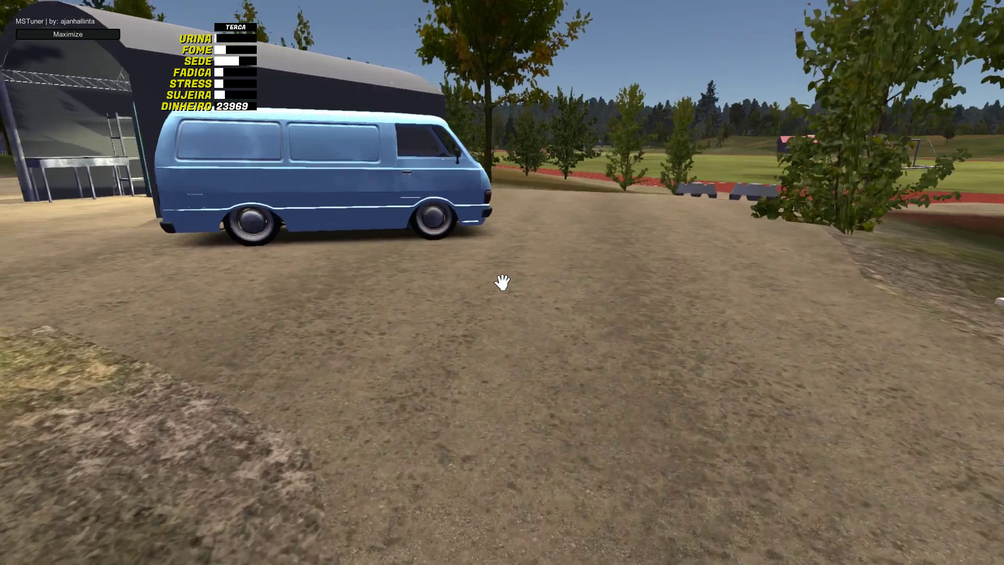
{"action": "key", "text": "w"}
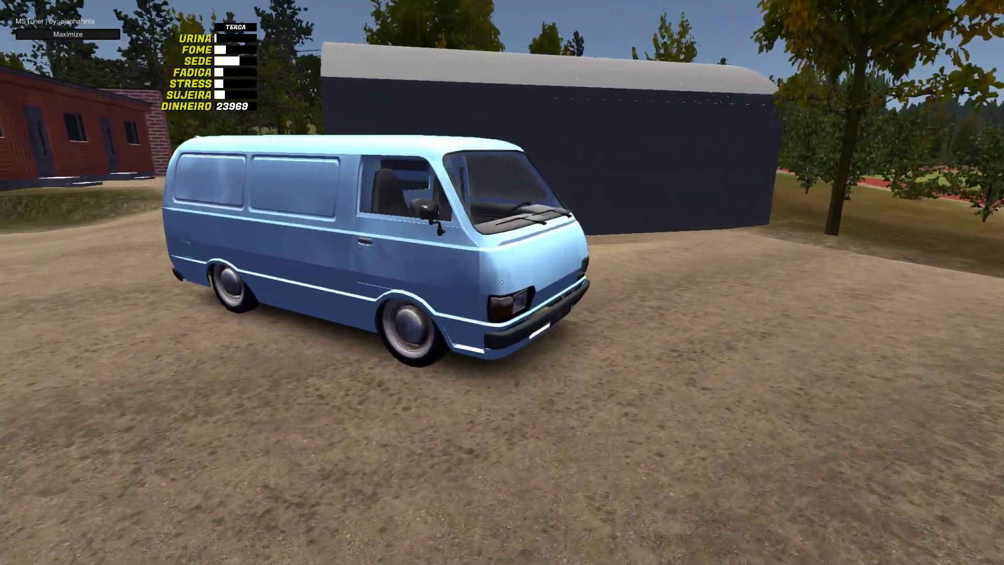
Walk around the blue van and examine the whitewall tyres up close on both sides
{"action": "key", "text": "d"}
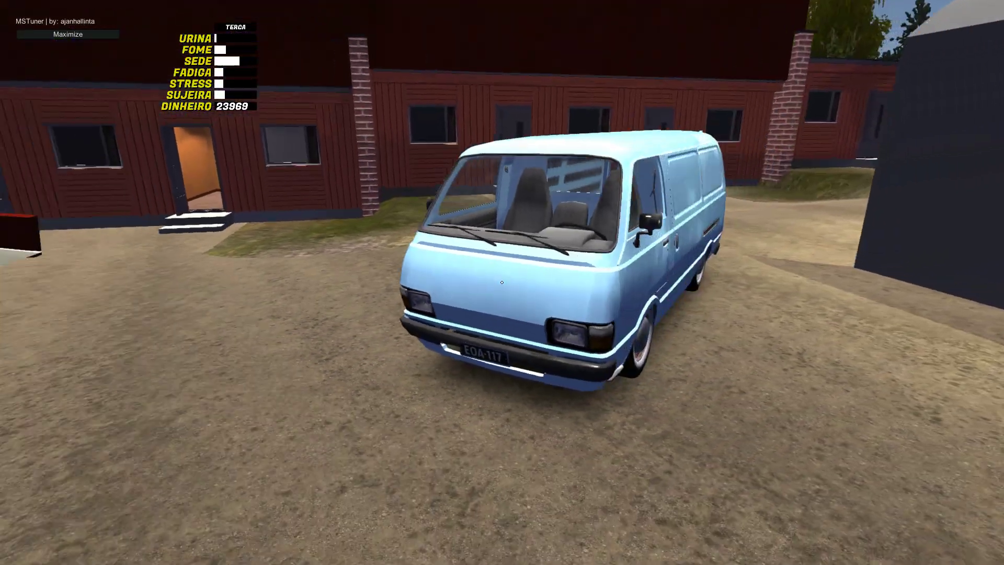
{"action": "key", "text": "d"}
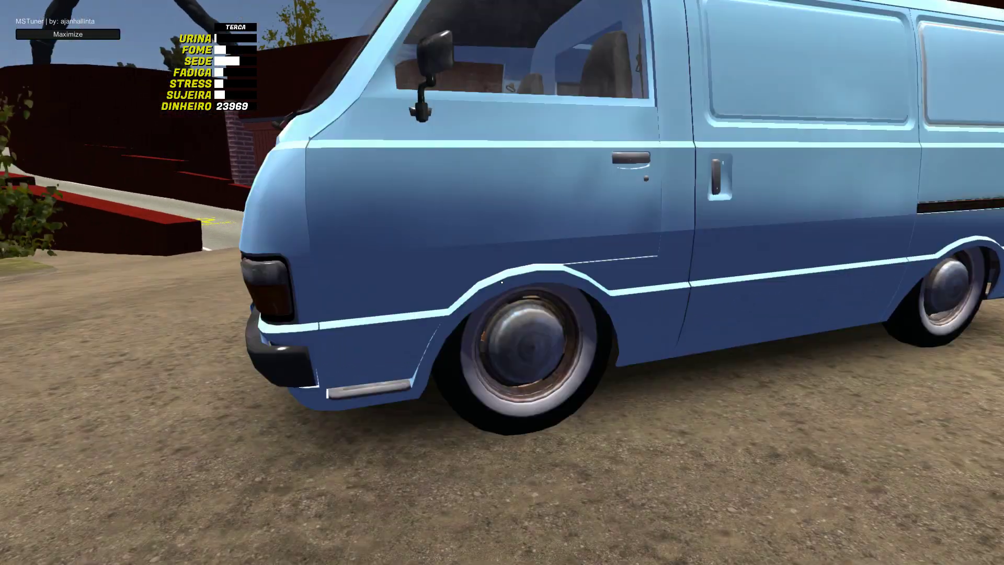
{"action": "key", "text": "s"}
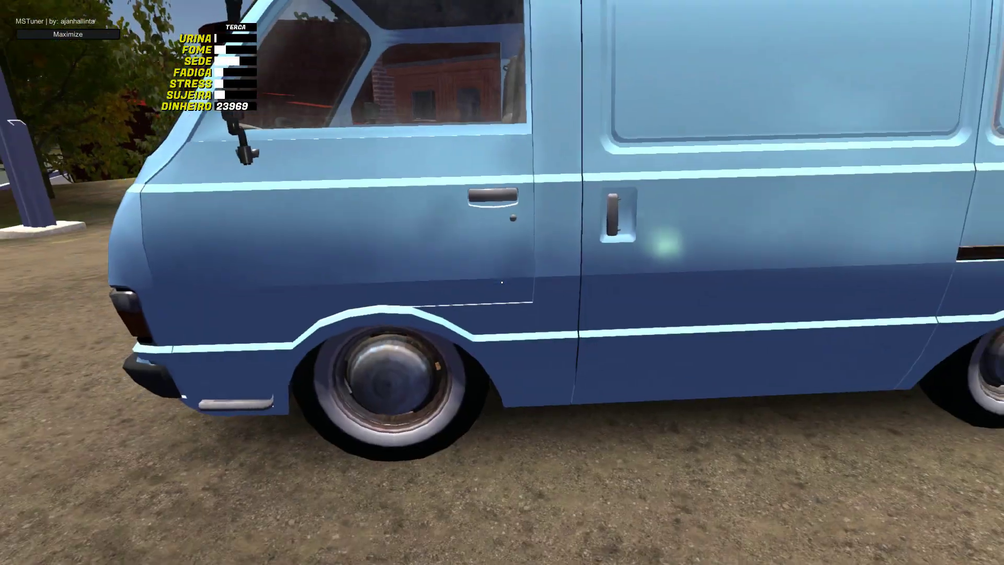
{"action": "key", "text": "s"}
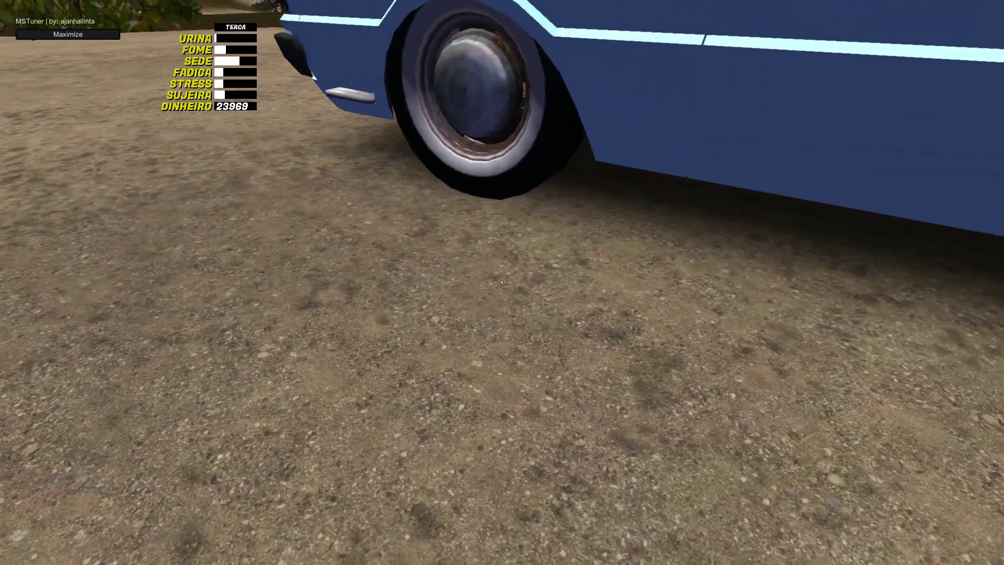
{"action": "key", "text": "w"}
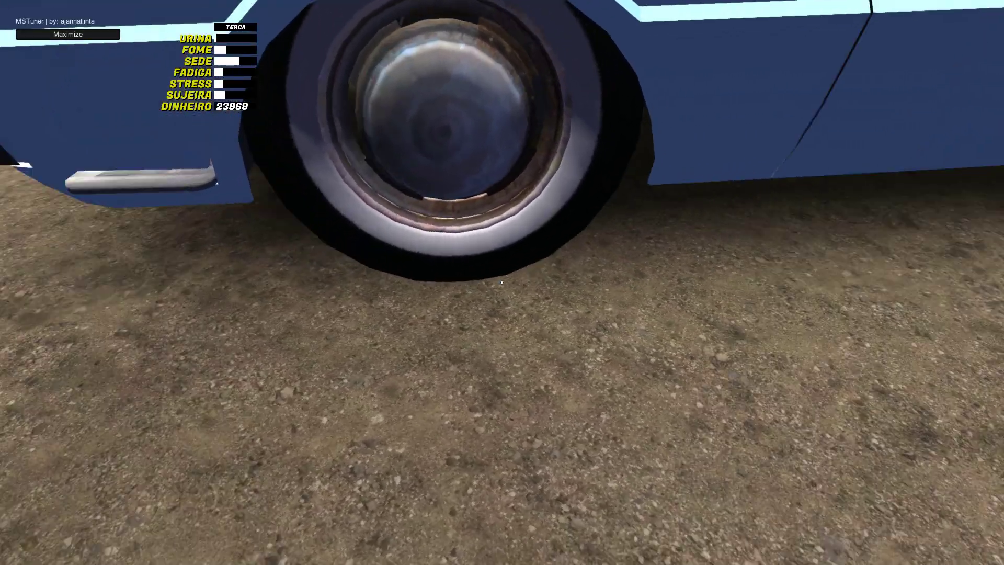
{"action": "key", "text": "s"}
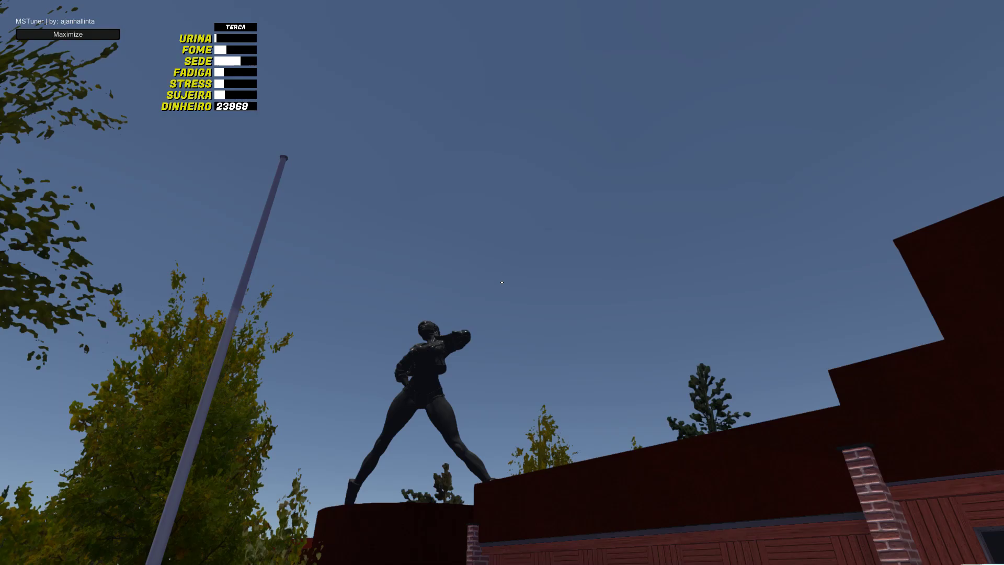
{"action": "key", "text": "w"}
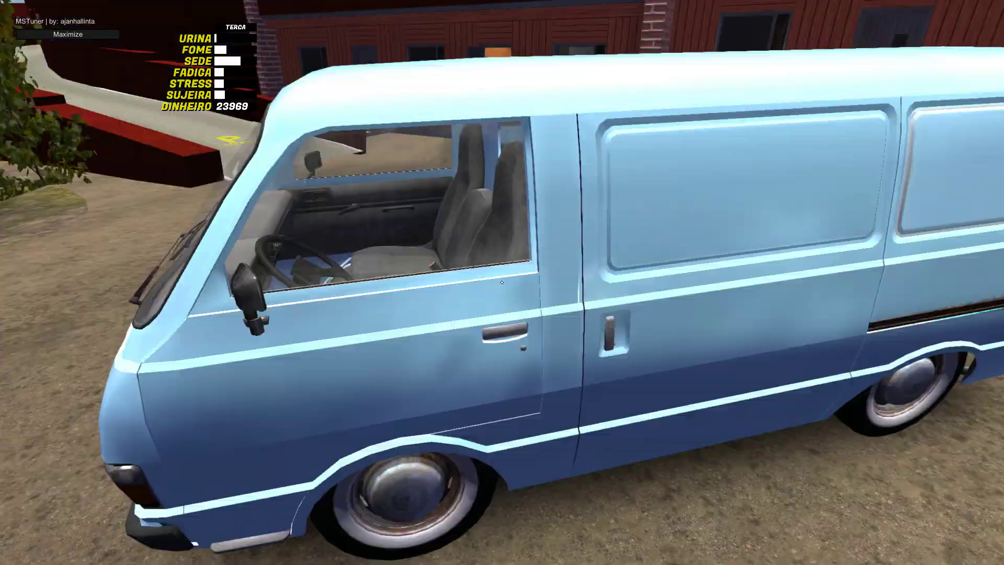
{"action": "key", "text": "s"}
{"action": "key", "text": "d"}
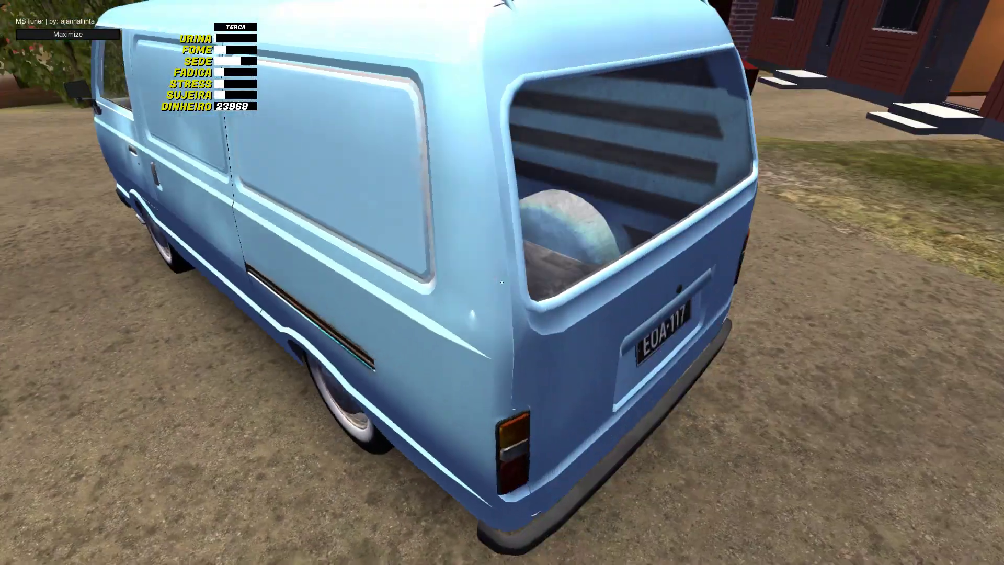
{"action": "key", "text": "a"}
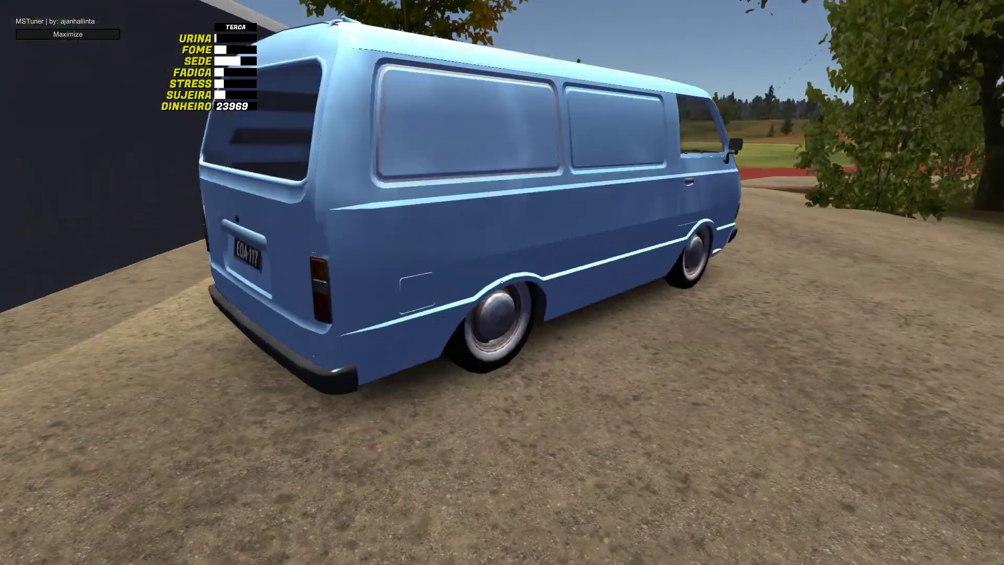
{"action": "key", "text": "w"}
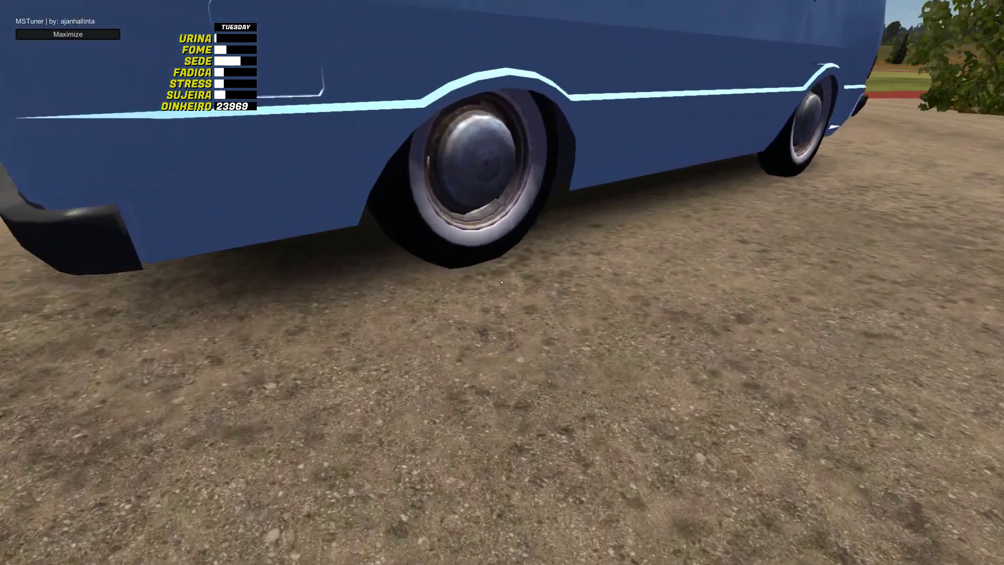
Walk along the side of the blue van past both whitewall tyres and back away to view the whole vehicle side-on
{"action": "key", "text": "s"}
{"action": "key", "text": "d"}
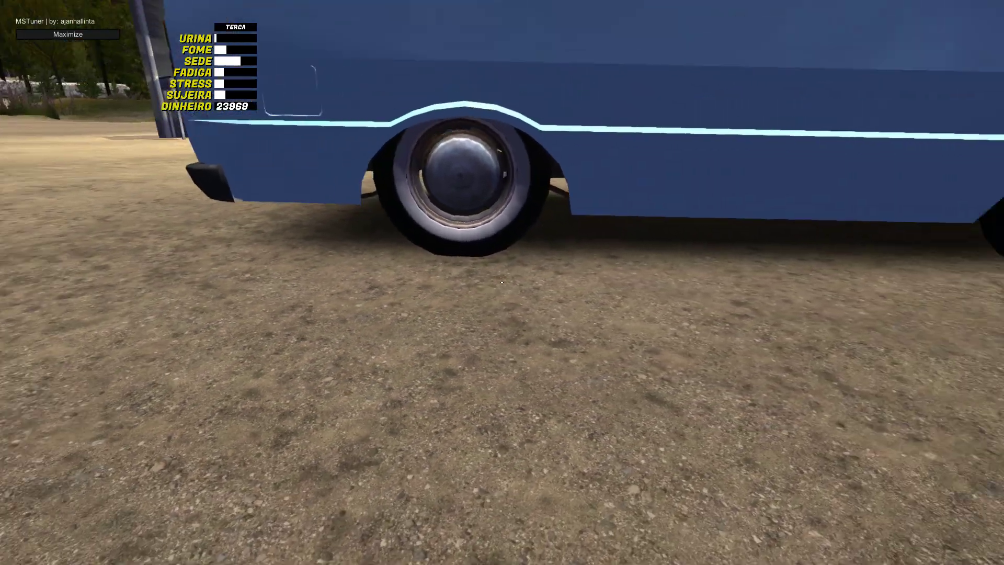
{"action": "key", "text": "s"}
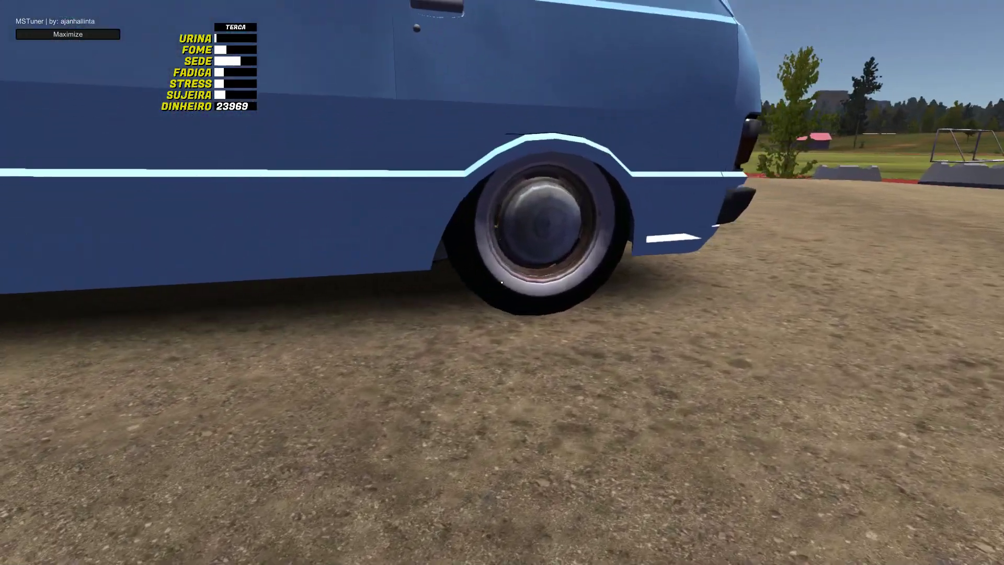
{"action": "key", "text": "s"}
{"action": "key", "text": "a"}
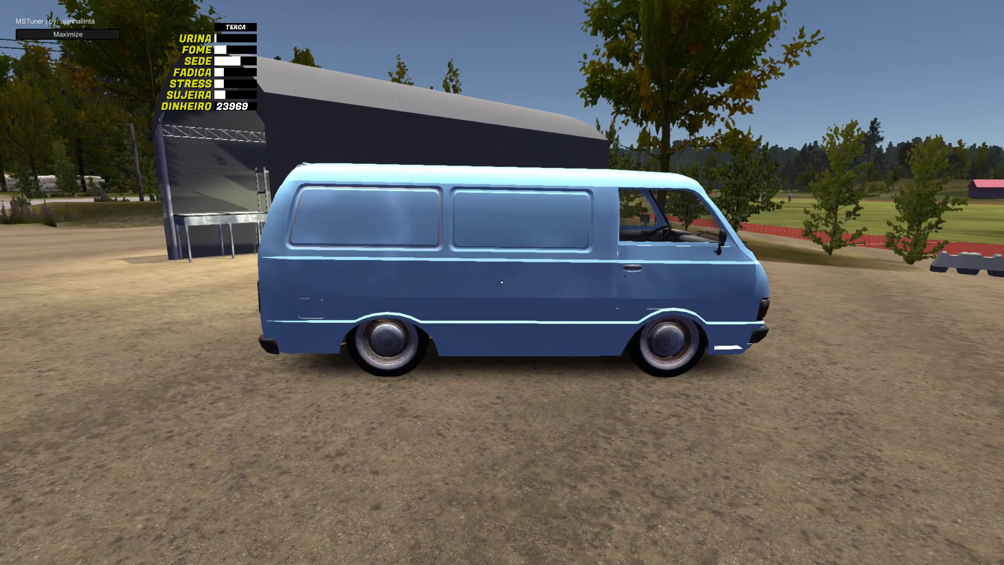
Pause the game, review the HAYOSIKO front axle's wheel-swap options in MSTuner, including RCO_RUSCKO12(270), then minimize MSTuner and resume
{"action": "key", "text": "Escape"}
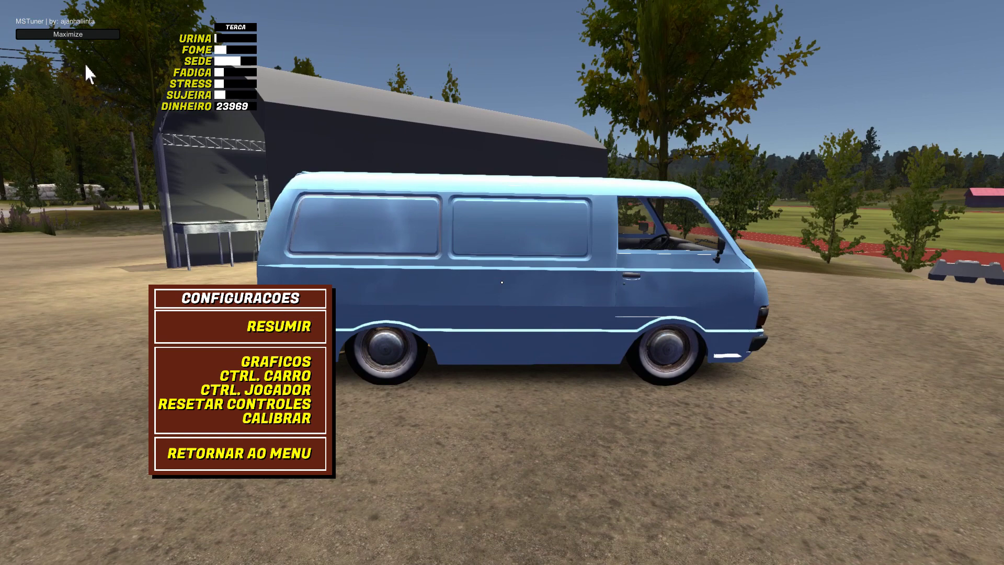
{"action": "left_click", "coordinate": [80, 35]}
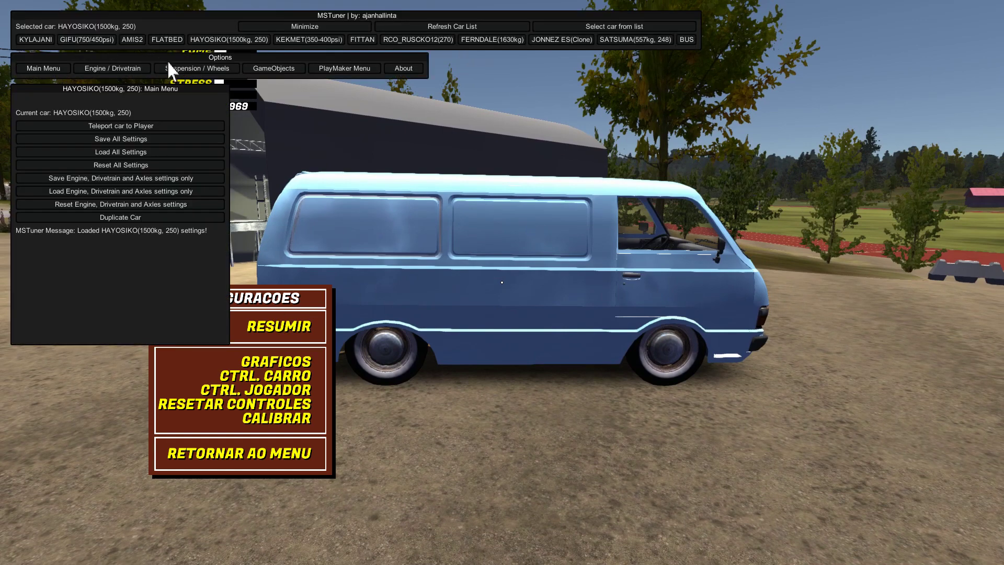
{"action": "key", "text": "w"}
{"action": "key", "text": "a"}
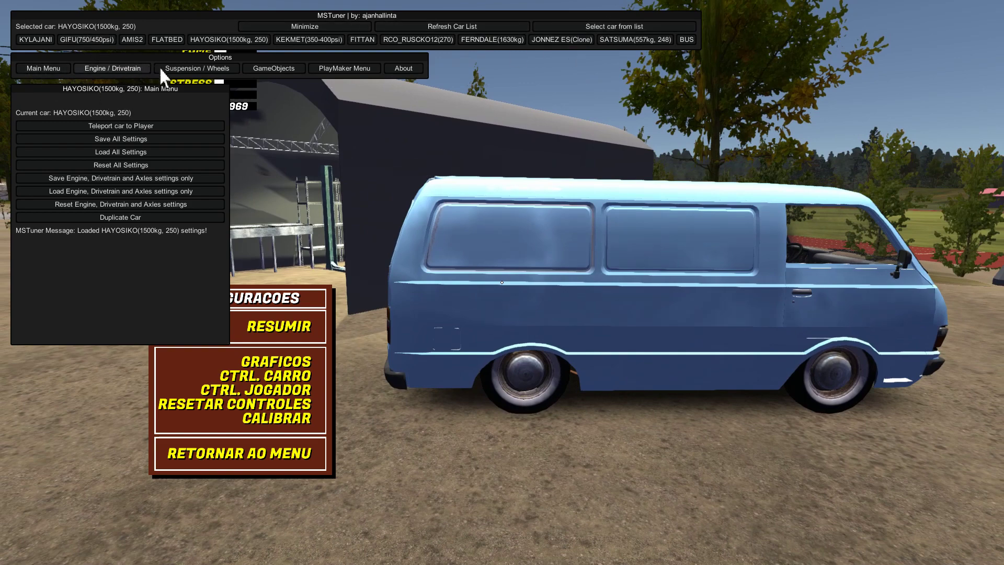
{"action": "left_click", "coordinate": [193, 70]}
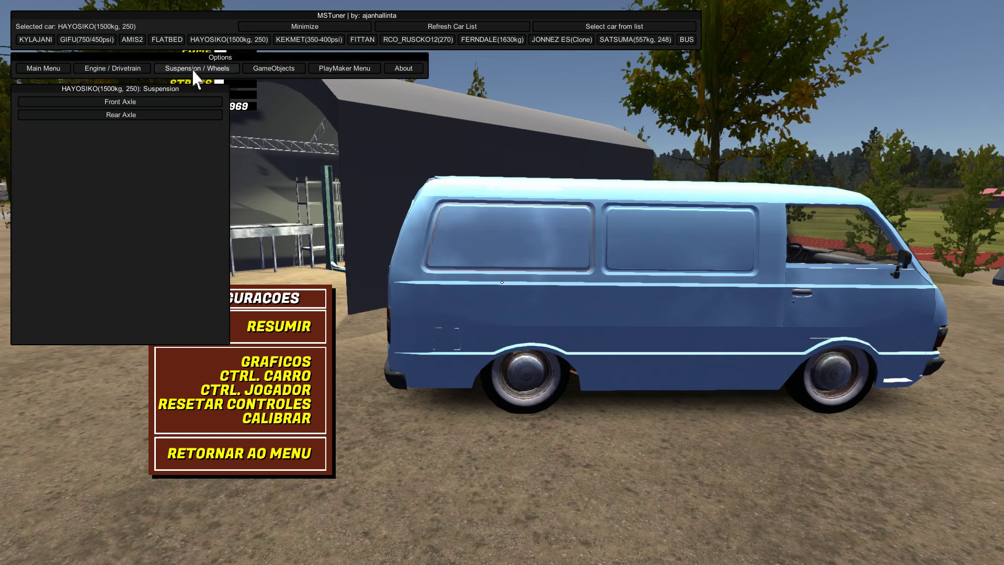
{"action": "left_click", "coordinate": [151, 102]}
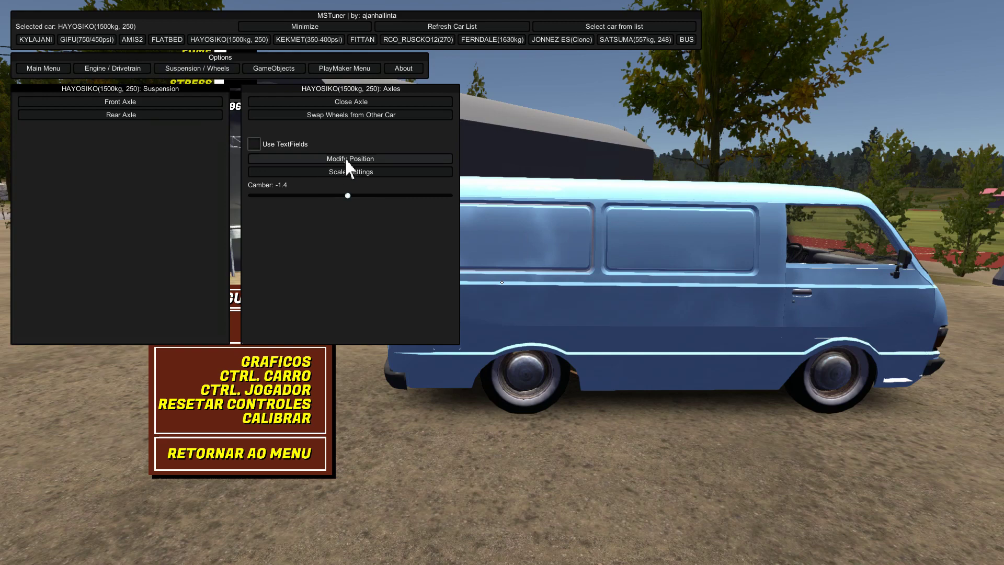
{"action": "left_click", "coordinate": [360, 115]}
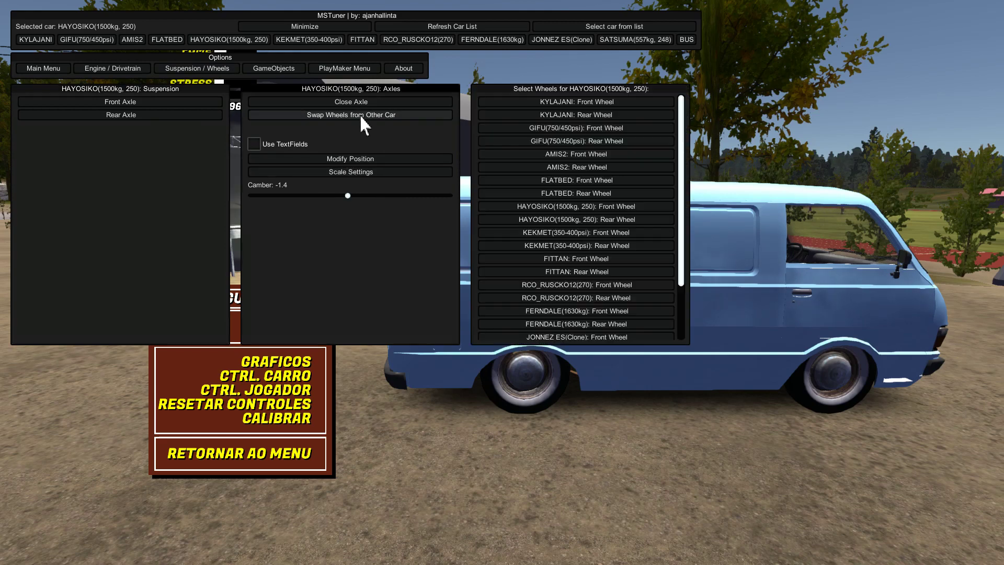
{"action": "left_click", "coordinate": [577, 284]}
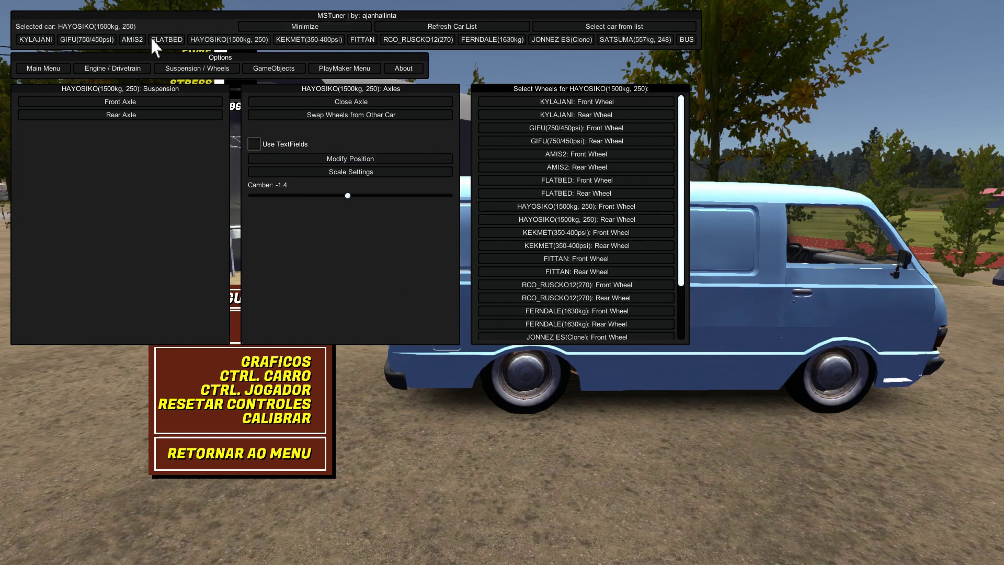
{"action": "left_click", "coordinate": [328, 25]}
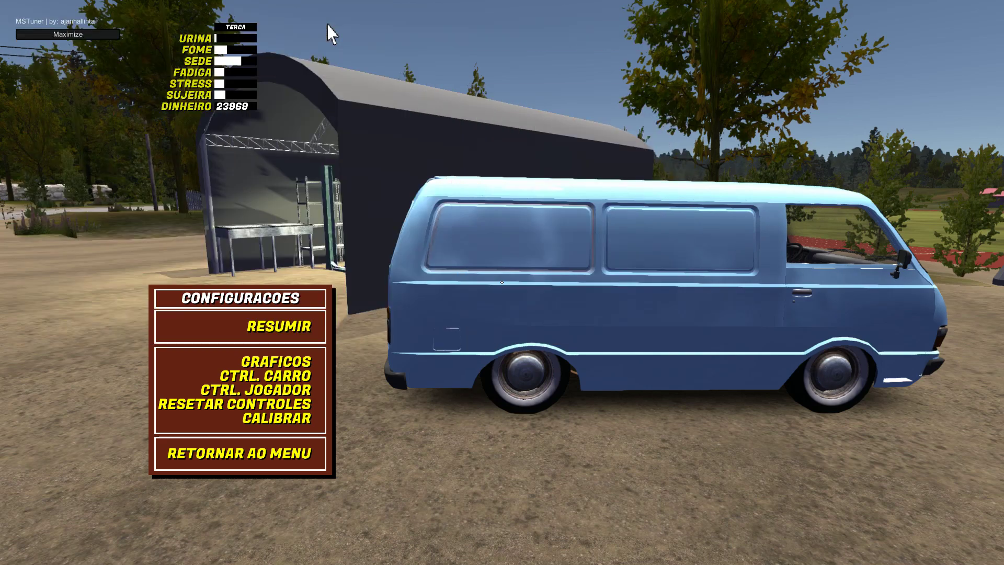
{"action": "left_click", "coordinate": [302, 325]}
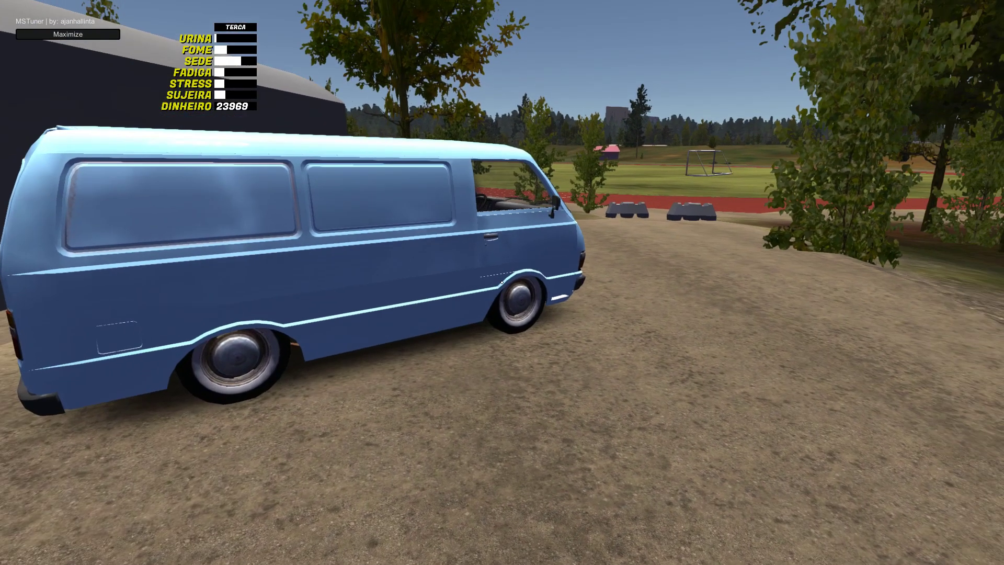
{"action": "key", "text": "super"}
{"action": "left_click", "coordinate": [385, 287]}
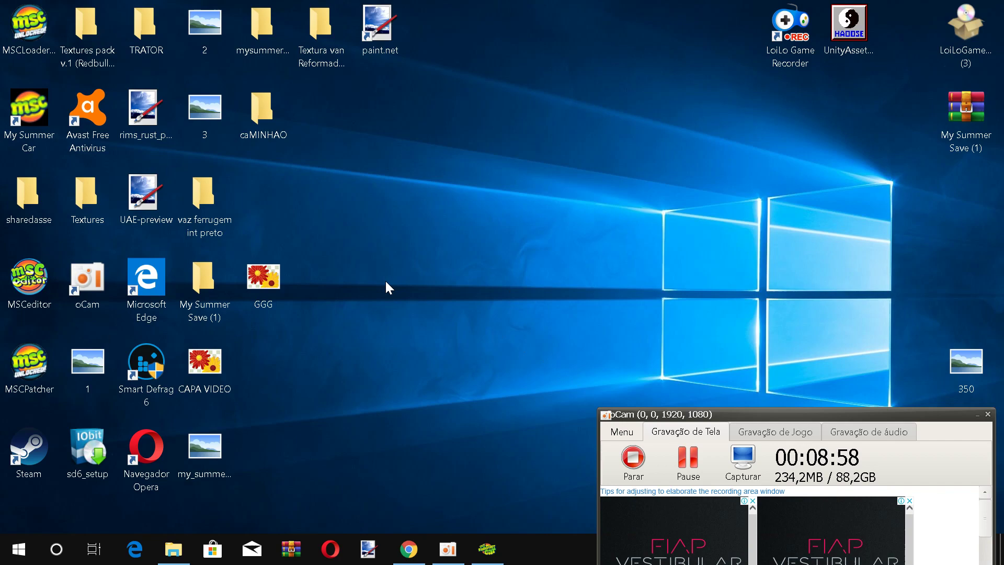
{"action": "left_click", "coordinate": [423, 561]}
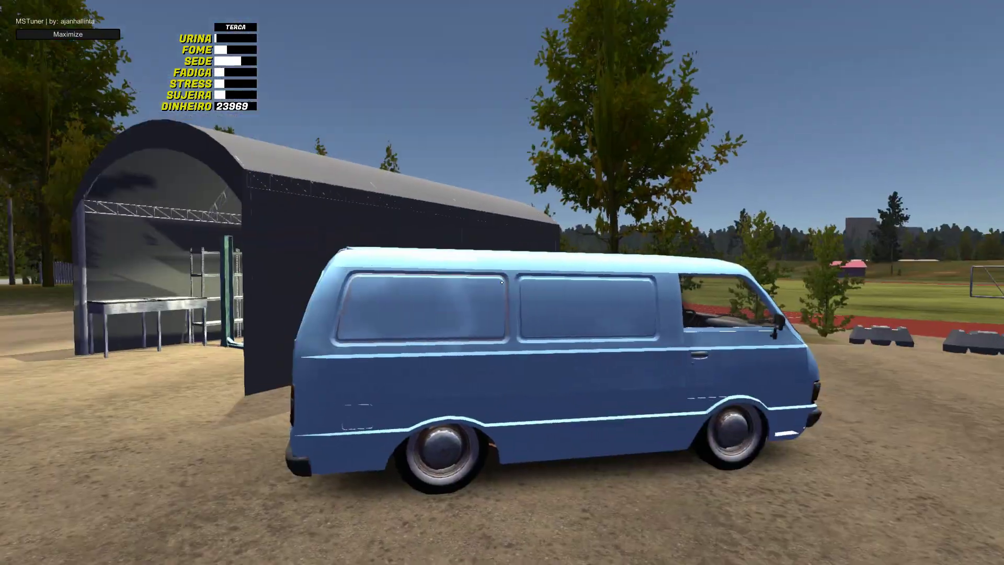
Walk around the front of the van to the driver's side and examine the body and wheels up close
{"action": "key", "text": "w"}
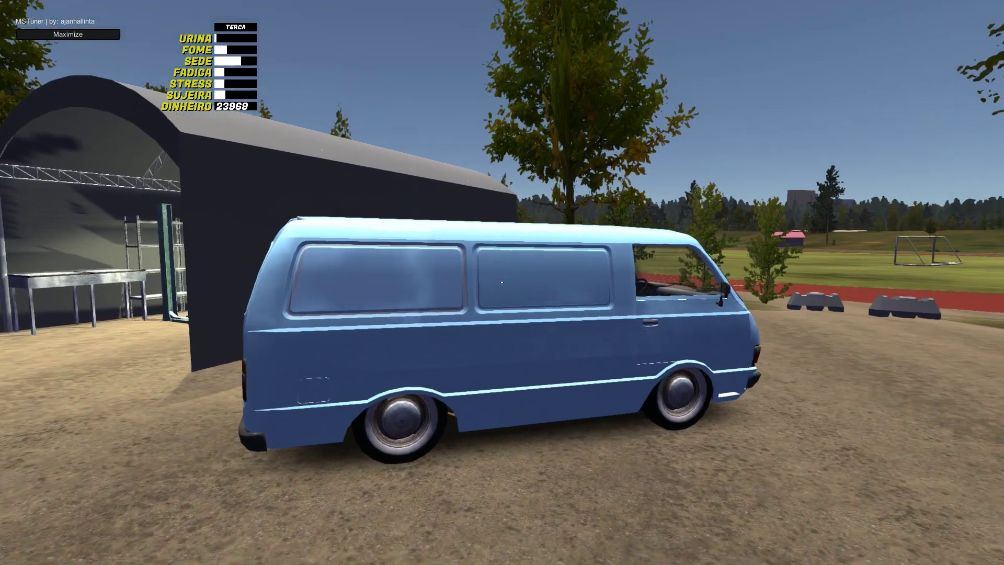
{"action": "key", "text": "s"}
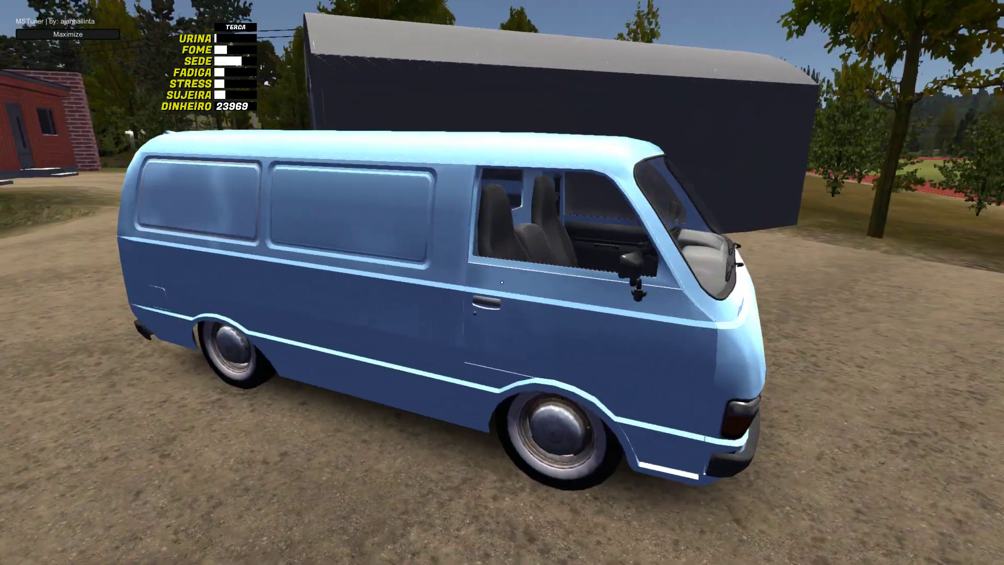
{"action": "key", "text": "d"}
{"action": "key", "text": "a"}
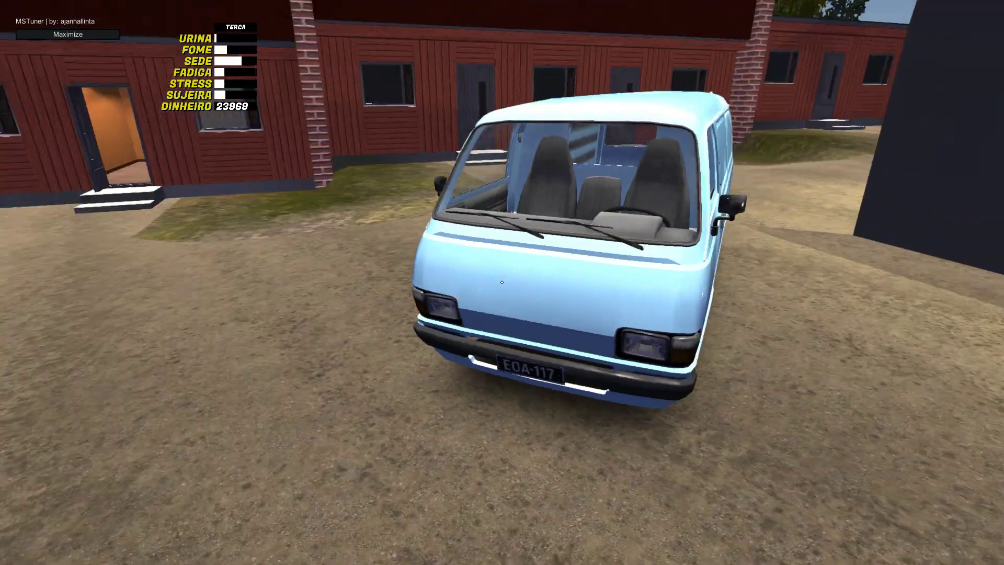
{"action": "key", "text": "w"}
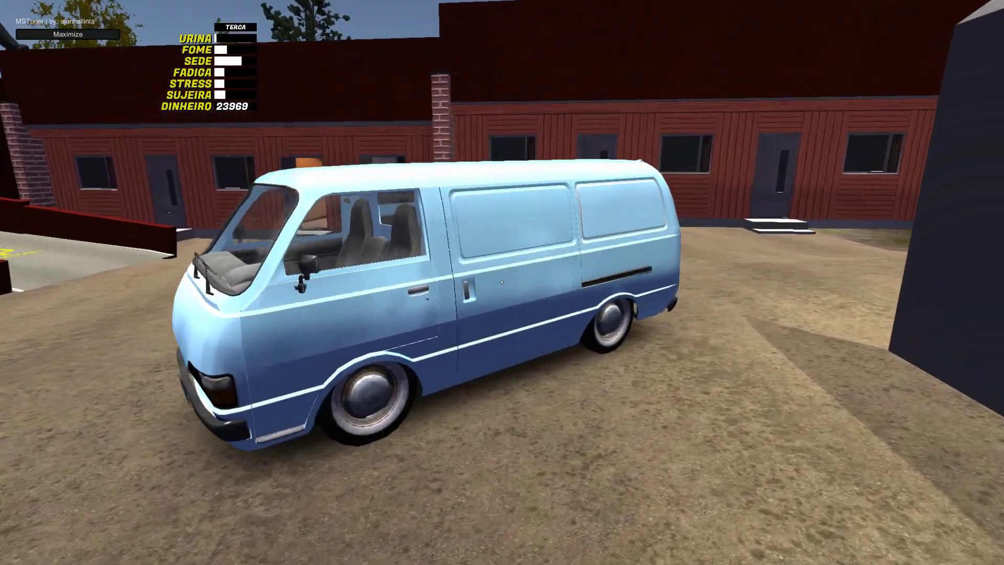
{"action": "key", "text": "s"}
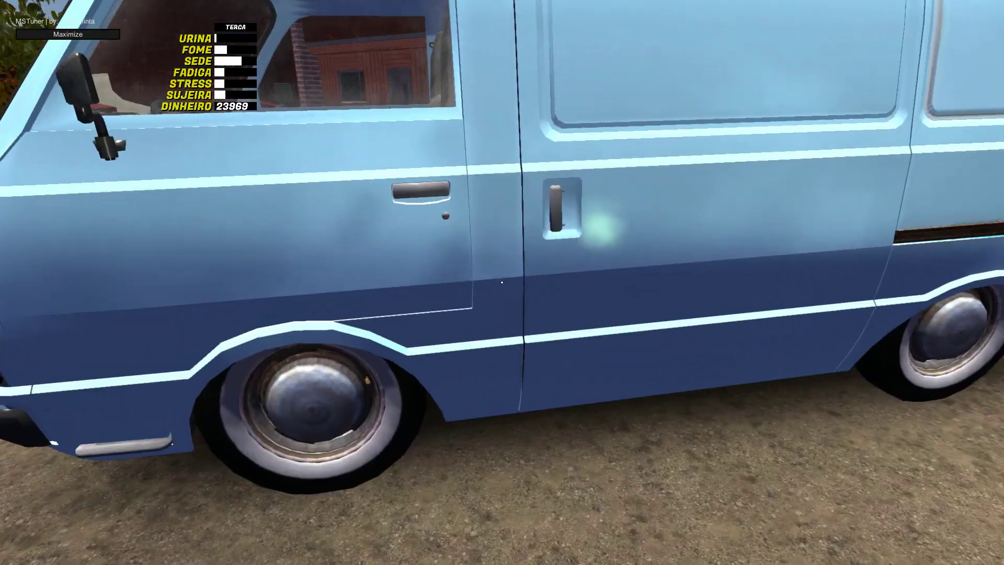
Open the driver's door of the van and walk along that side to the rear corner
{"action": "key", "text": "w"}
{"action": "left_click", "coordinate": [502, 282]}
{"action": "key", "text": "s"}
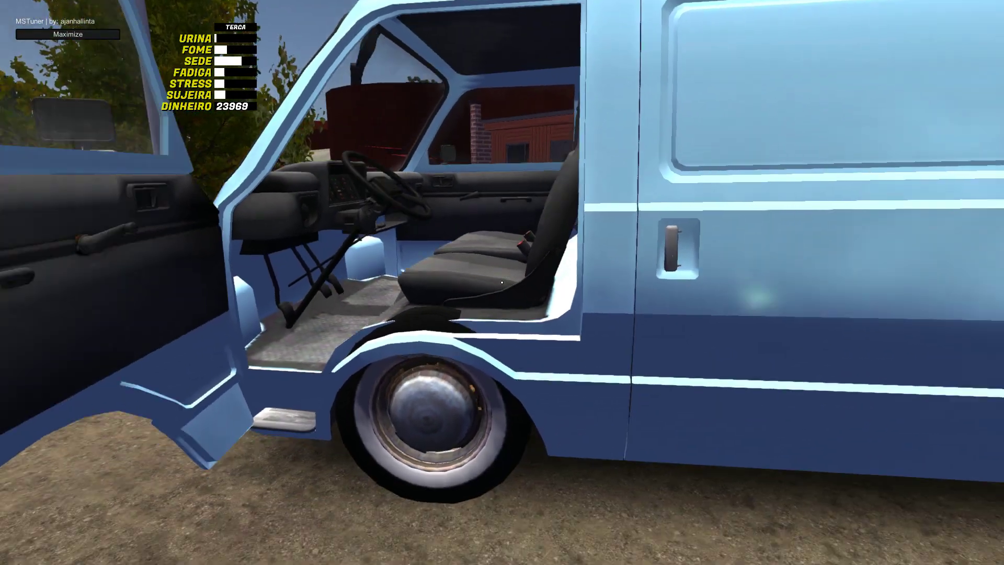
{"action": "key", "text": "d"}
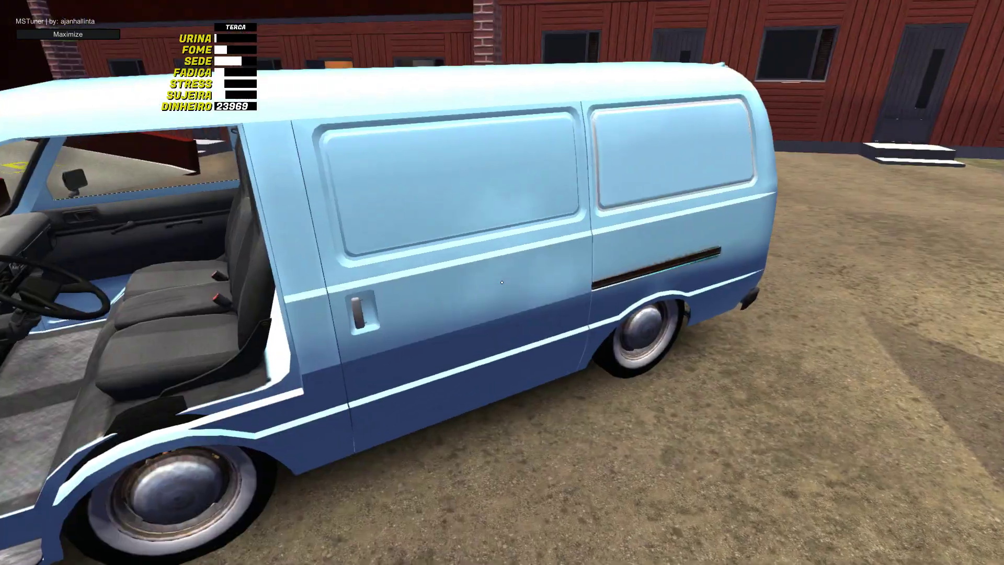
{"action": "key", "text": "d"}
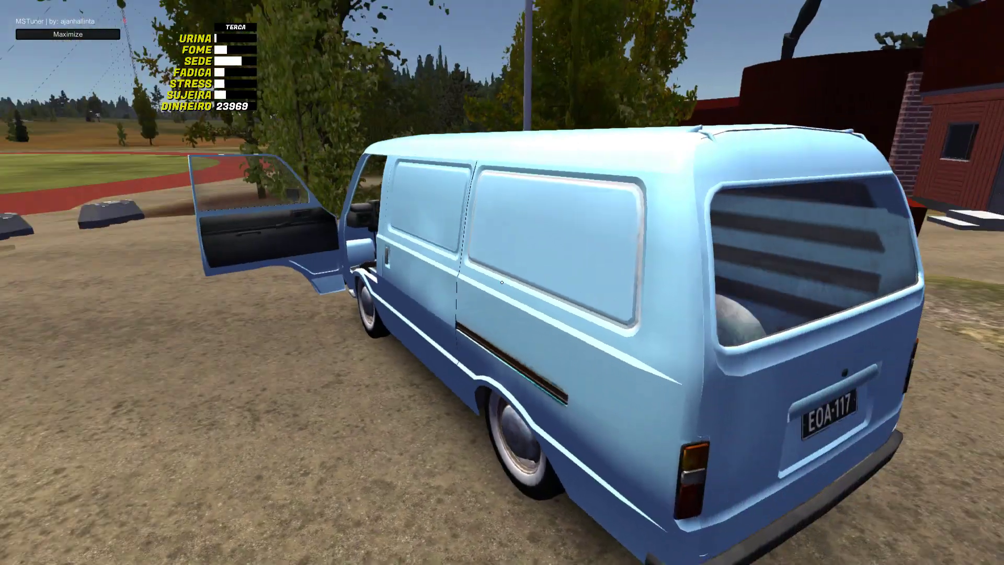
Approach the back of the van and open the tailgate to show the cargo area
{"action": "key", "text": "w"}
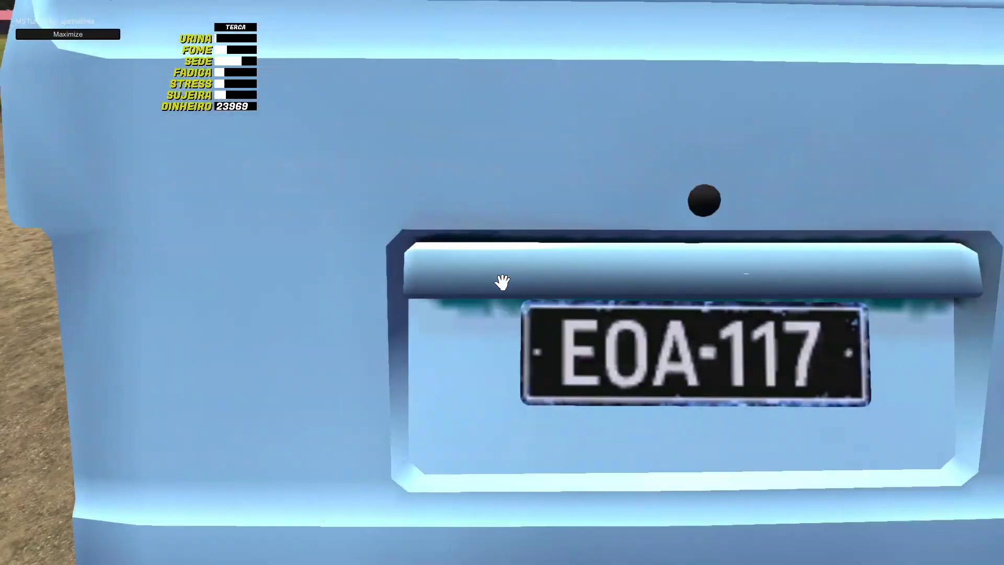
{"action": "left_click", "coordinate": [502, 283]}
{"action": "left_click", "coordinate": [502, 283]}
{"action": "key", "text": "s"}
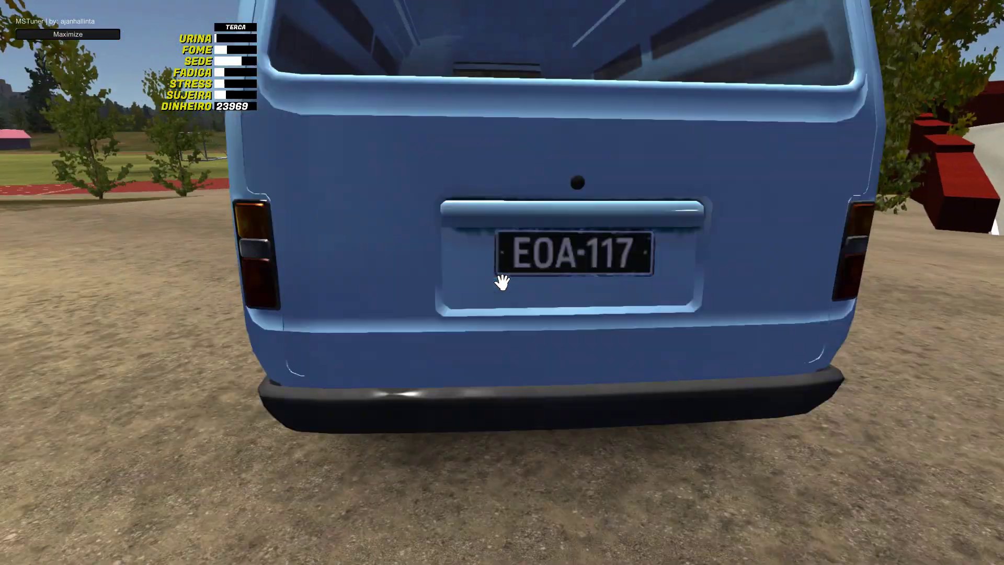
{"action": "left_click", "coordinate": [502, 283]}
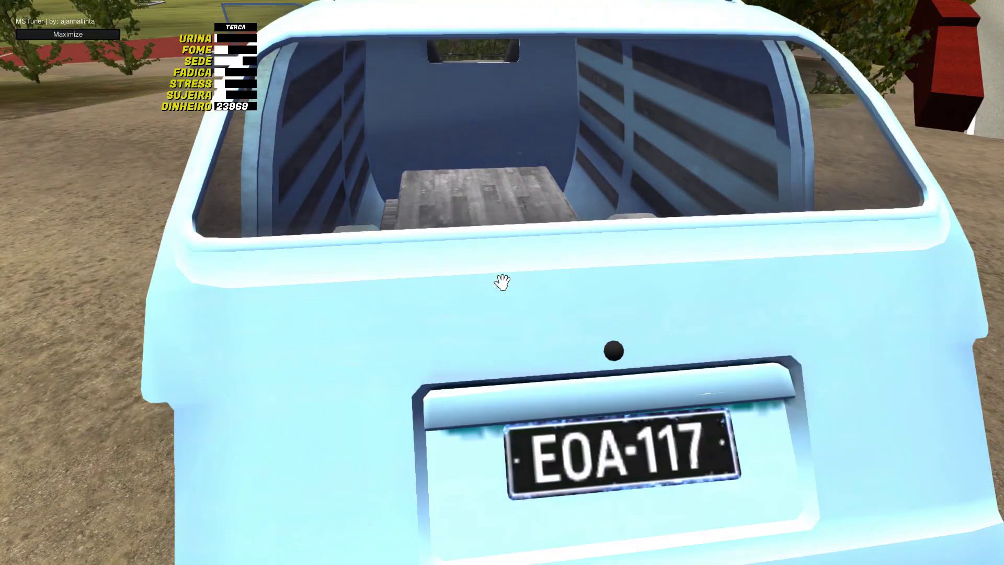
{"action": "left_click", "coordinate": [502, 282]}
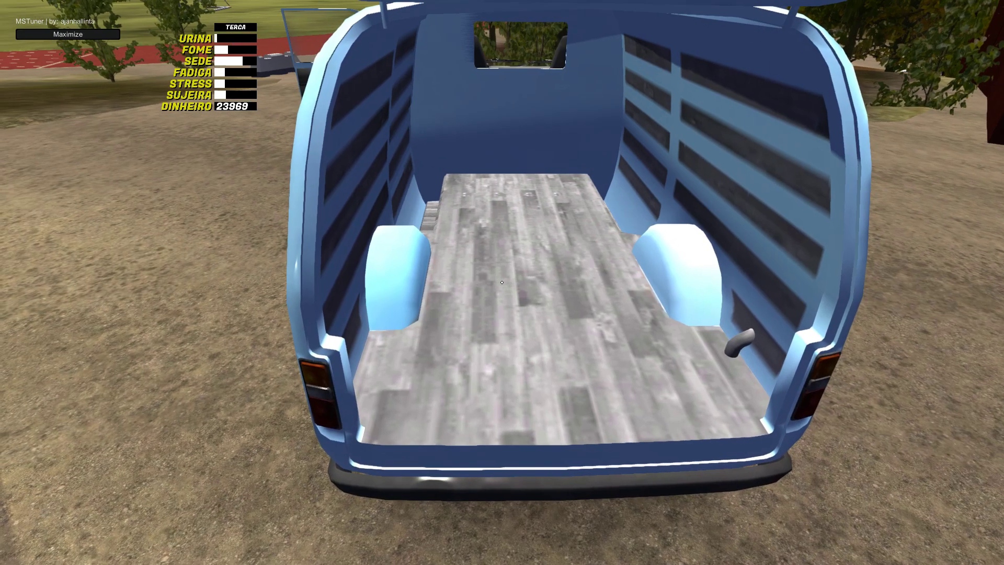
Switch from the game to Unity Assets Explorer and open sharedassets3.assets from the mysummercar_Data folder
{"action": "key", "text": "super"}
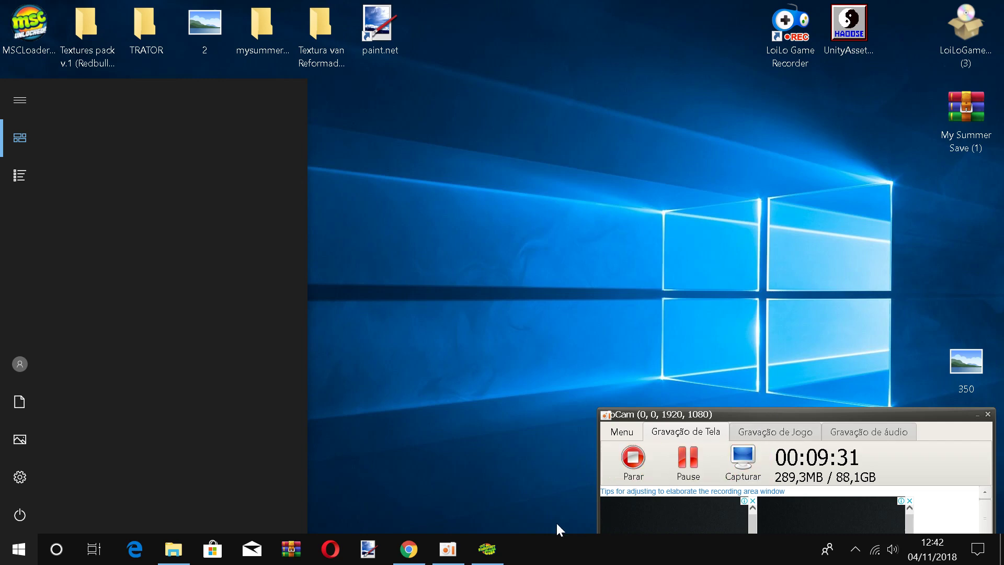
{"action": "left_click", "coordinate": [858, 23]}
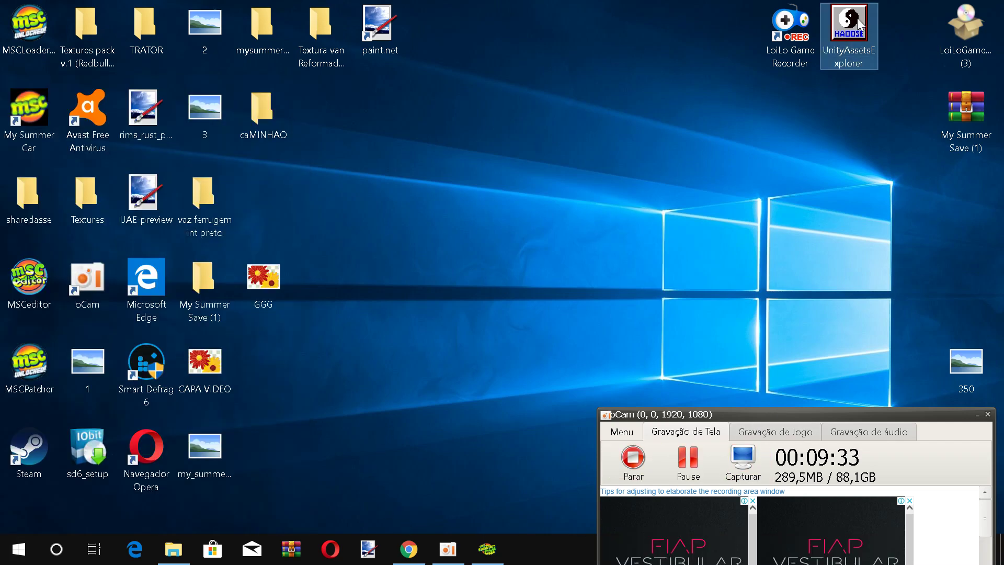
{"action": "double_click", "coordinate": [851, 25]}
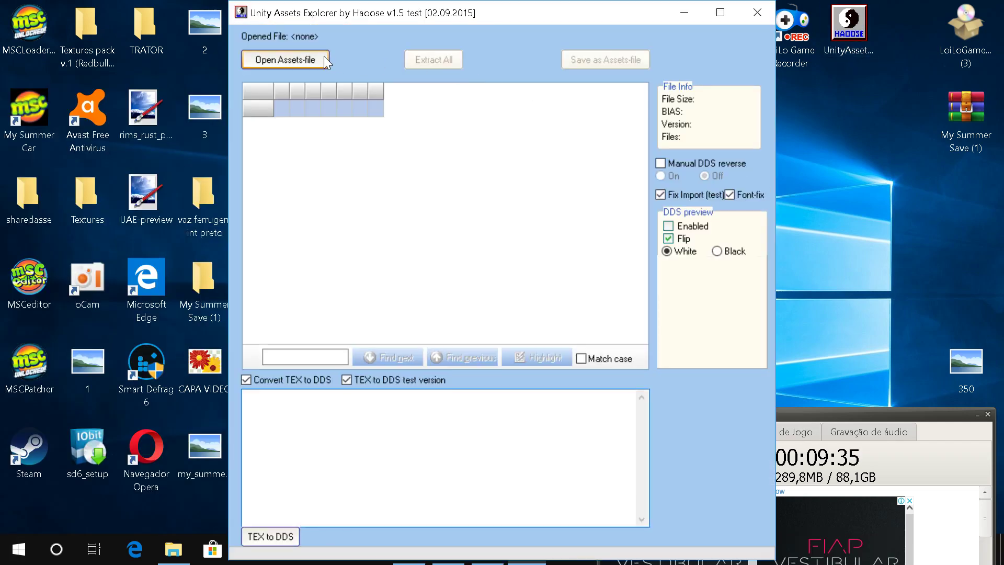
{"action": "left_click", "coordinate": [322, 60]}
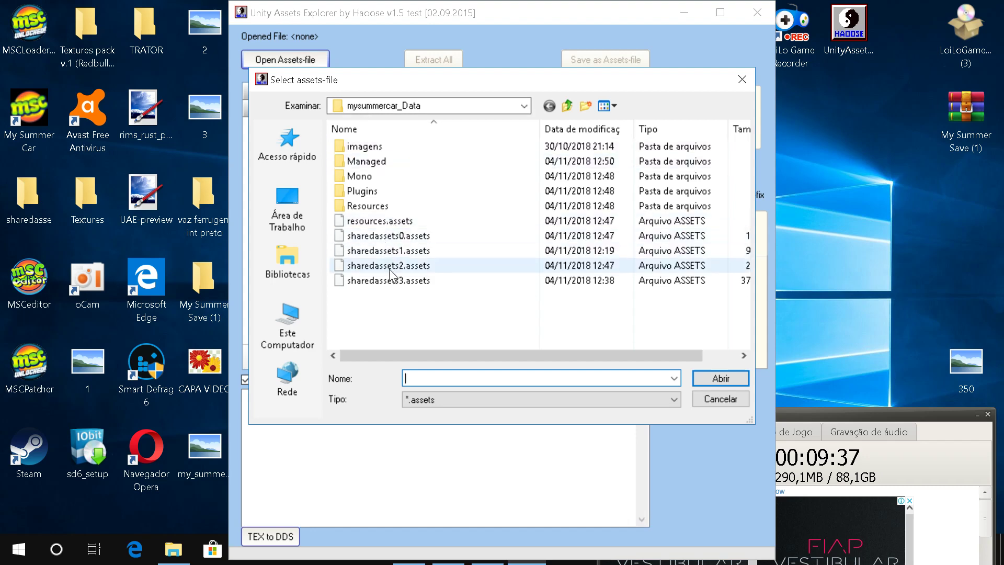
{"action": "left_click", "coordinate": [390, 282]}
{"action": "left_click", "coordinate": [734, 378]}
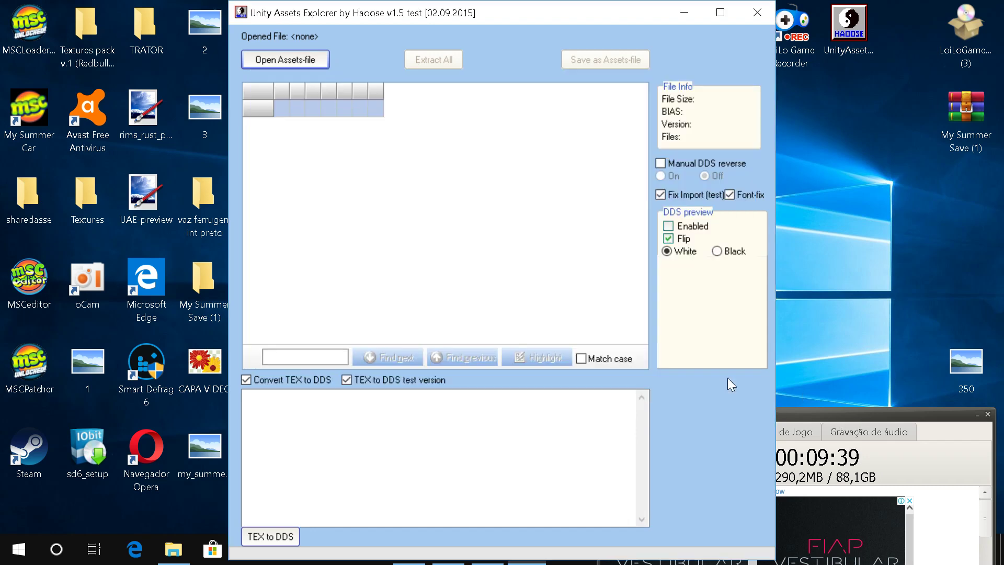
Search the asset list for the van body texture VAN_BODY.TEX
{"action": "left_click", "coordinate": [344, 342]}
{"action": "type", "text": "vaz"}
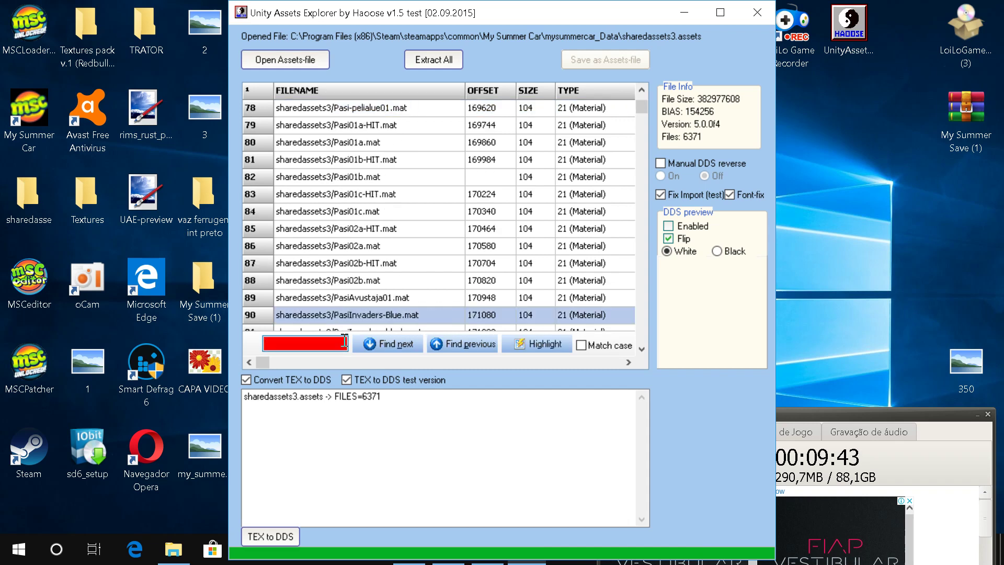
{"action": "key", "text": "BackSpace"}
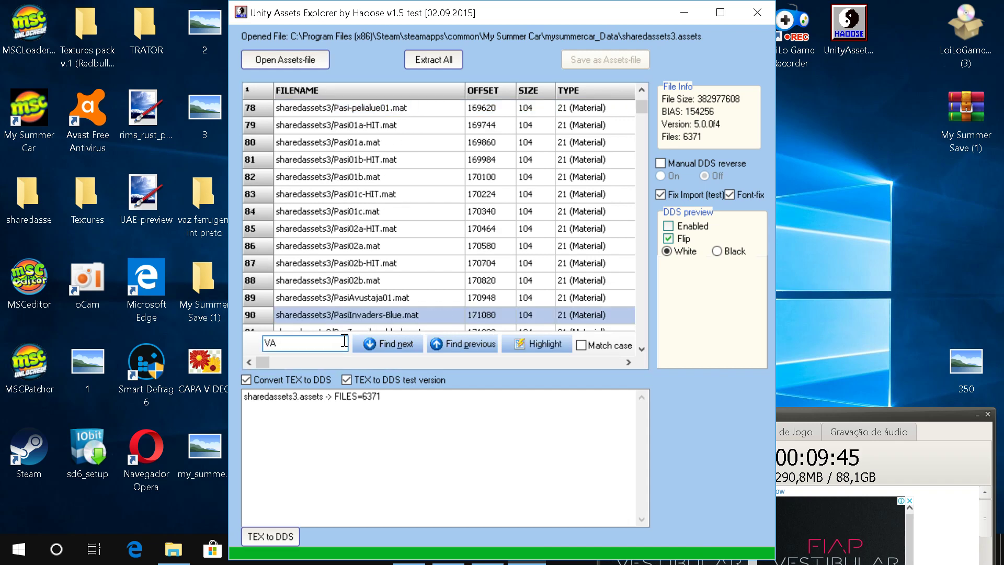
{"action": "type", "text": "N_"}
{"action": "key", "text": "Return"}
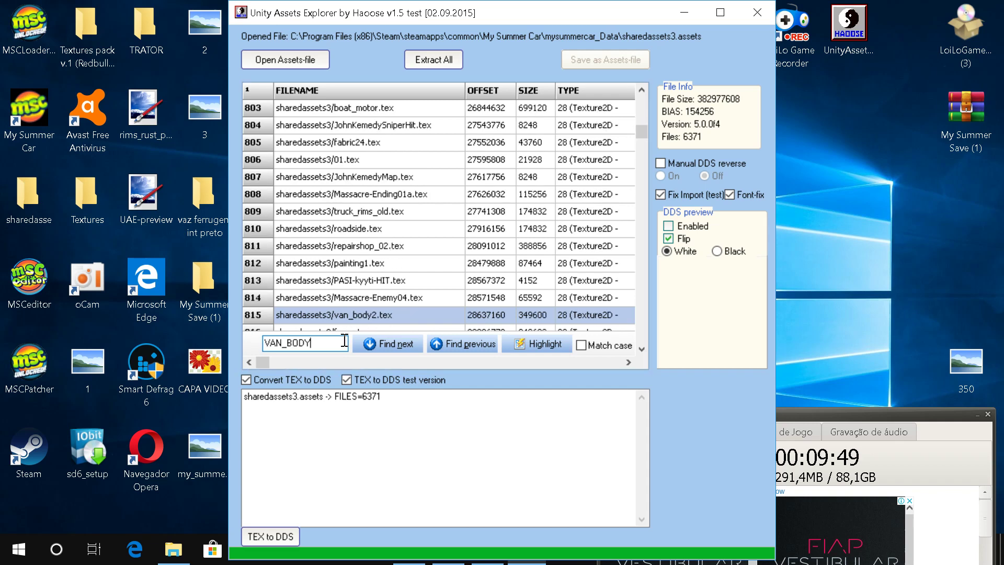
{"action": "type", "text": "BODY.TEX"}
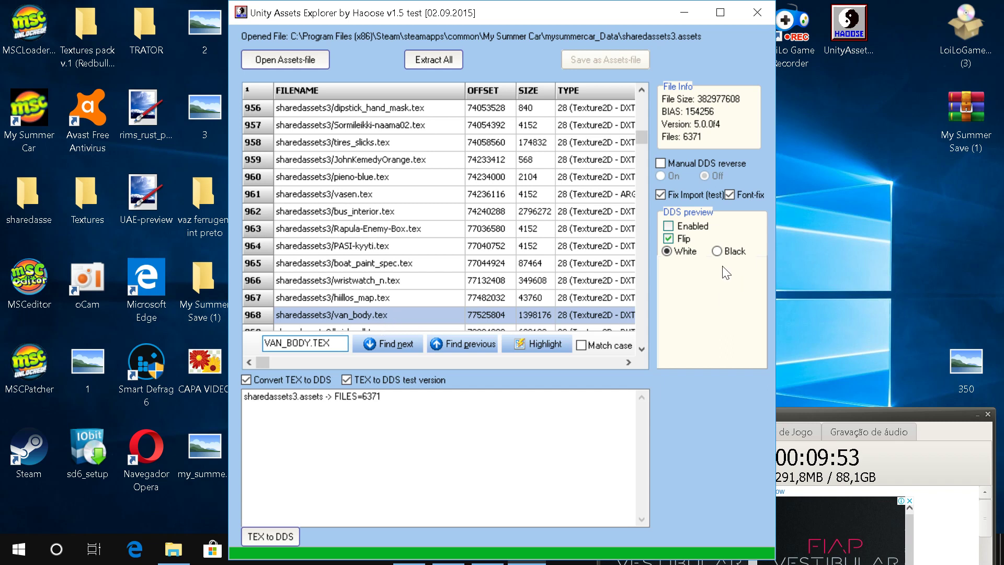
Enable the DDS preview and display the van_body.tex texture in it
{"action": "left_click", "coordinate": [669, 238]}
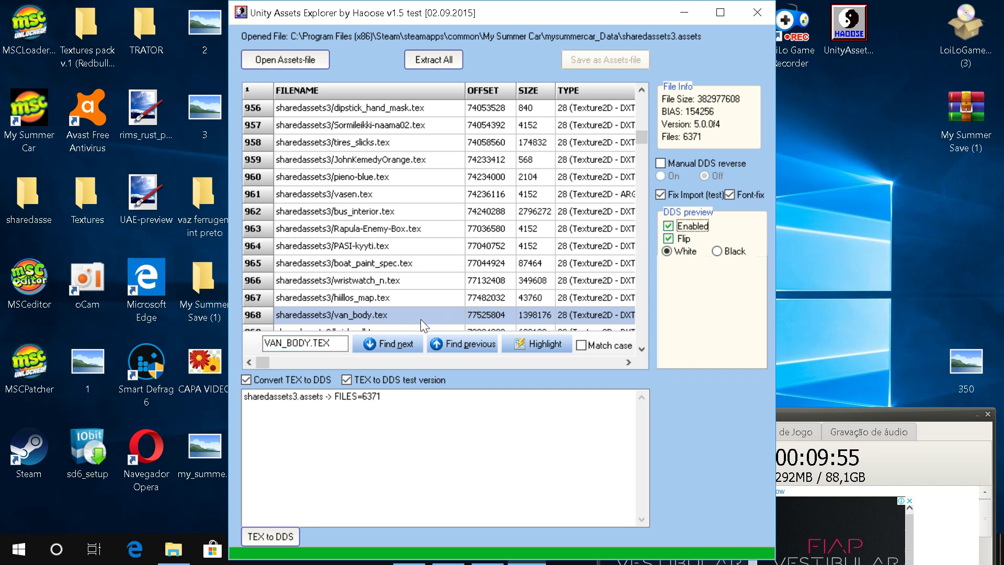
{"action": "key", "text": "Down"}
{"action": "left_click", "coordinate": [407, 300]}
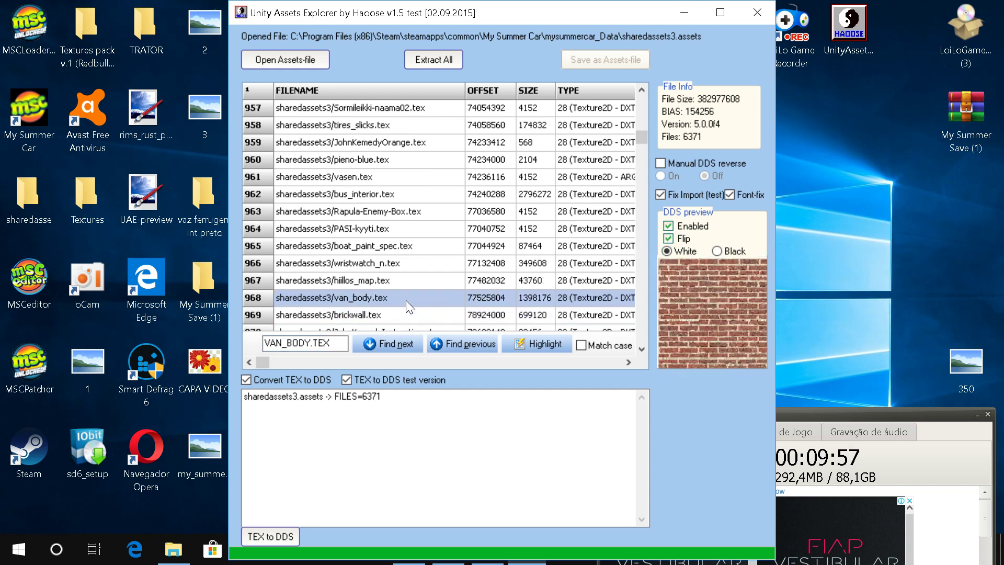
{"action": "left_click", "coordinate": [393, 313]}
{"action": "left_click", "coordinate": [412, 299]}
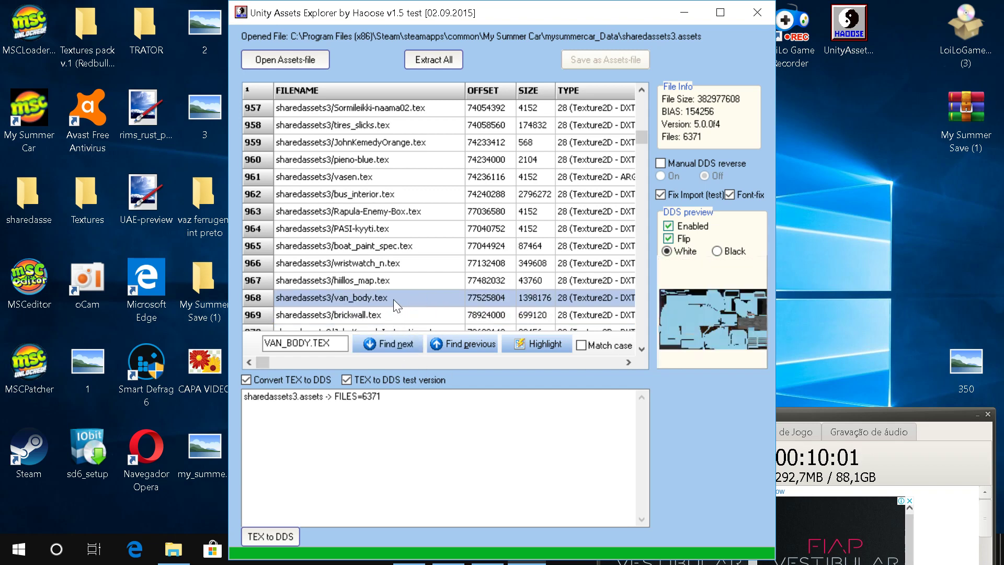
Extract van_body.tex from the assets file
{"action": "right_click", "coordinate": [393, 300]}
{"action": "left_click", "coordinate": [434, 369]}
{"action": "left_click", "coordinate": [489, 313]}
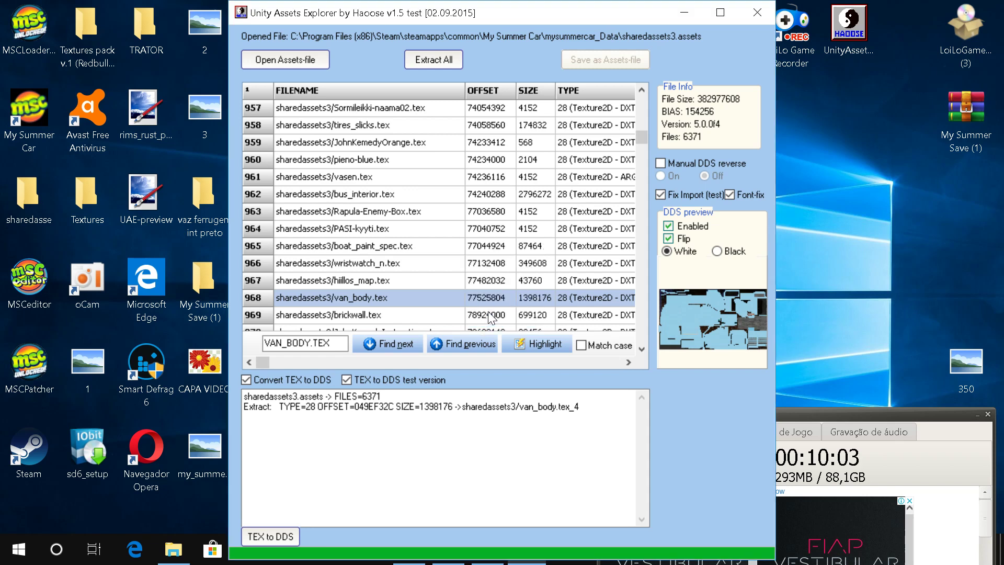
{"action": "left_click", "coordinate": [462, 344]}
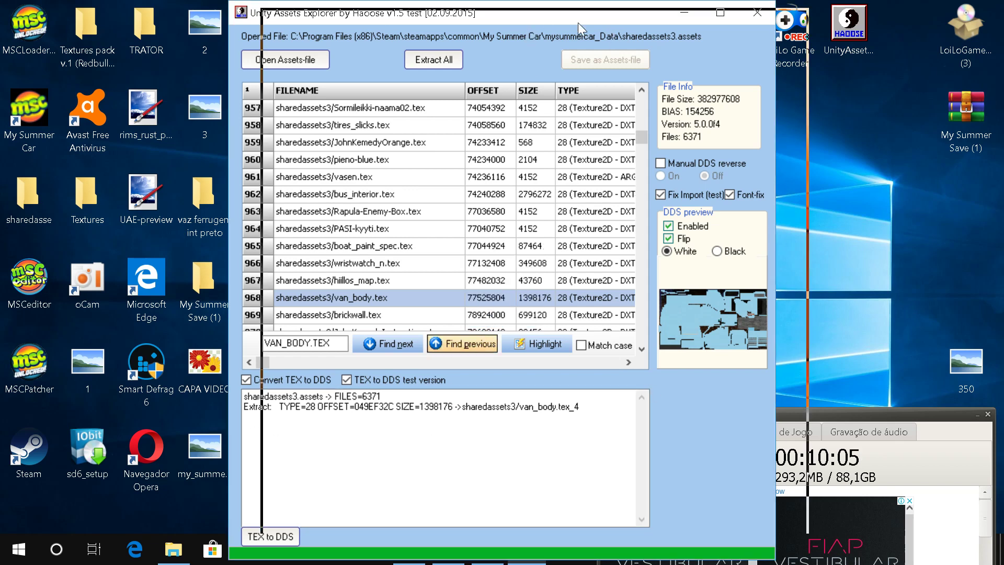
Move the asset explorer window aside, launch paint.net and open van_body.tex from the sharedassets3 folder
{"action": "left_click_drag", "start_coordinate": [578, 23], "coordinate": [795, 41]}
{"action": "left_click", "coordinate": [368, 32]}
{"action": "double_click", "coordinate": [372, 31]}
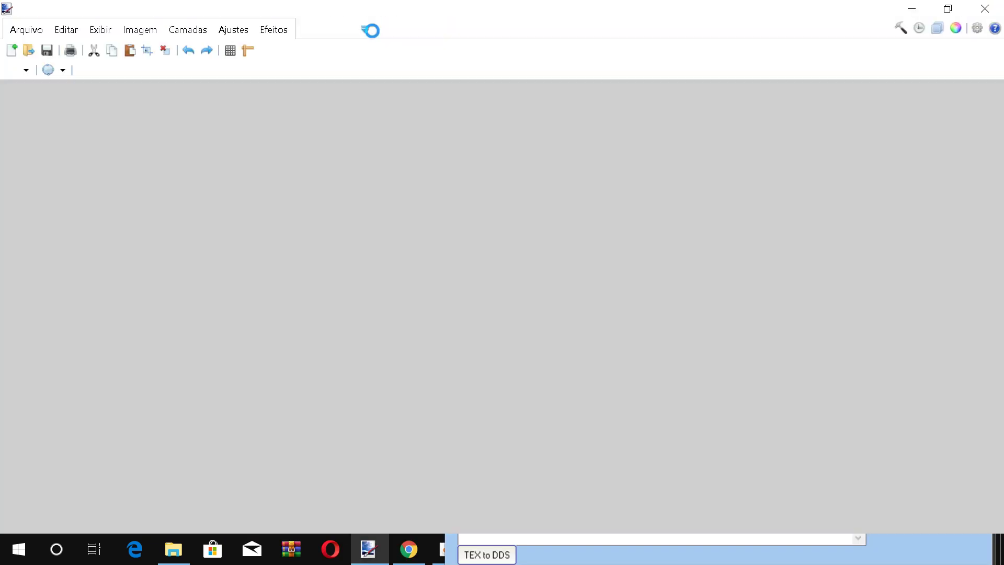
{"action": "left_click", "coordinate": [26, 30]}
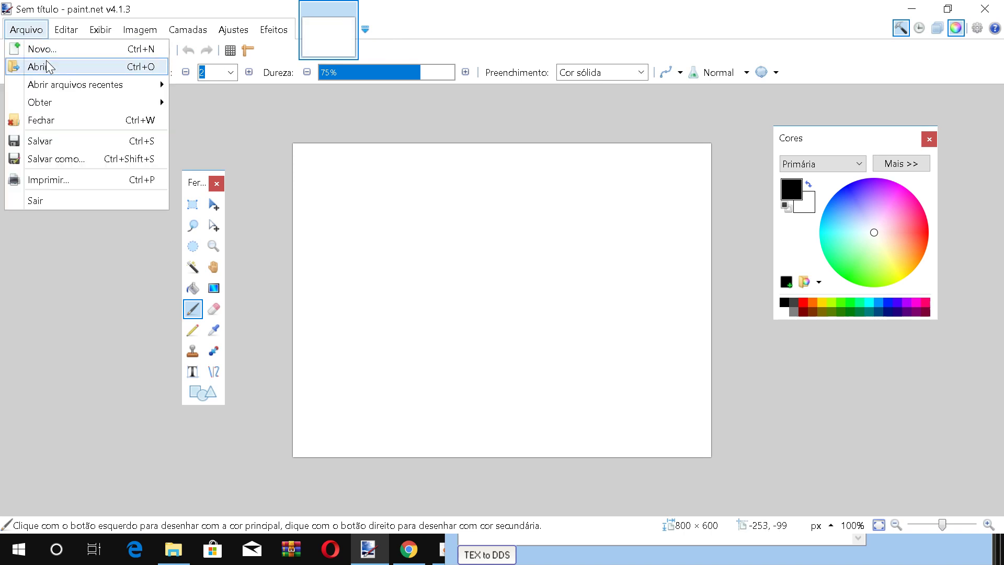
{"action": "left_click", "coordinate": [74, 67]}
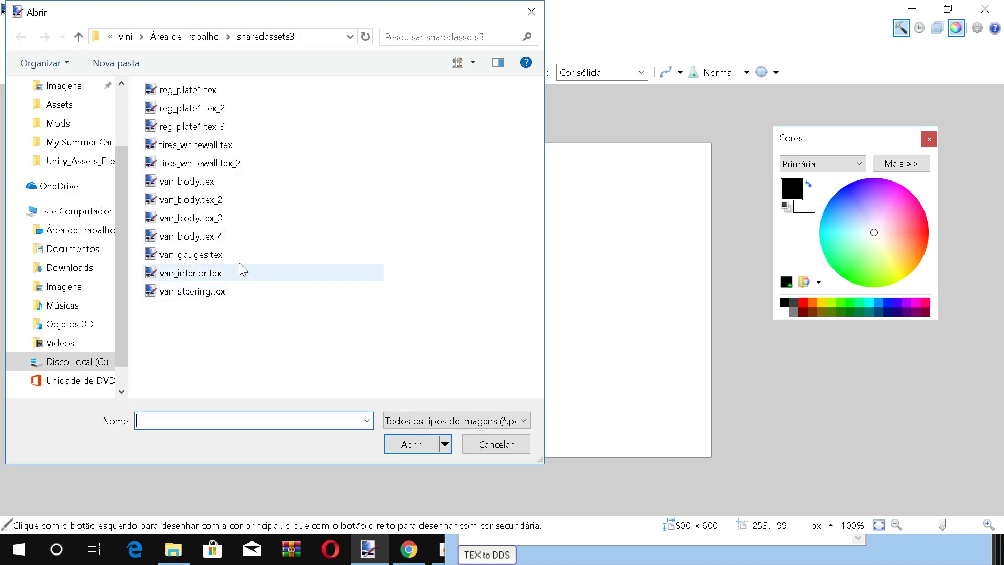
{"action": "left_click", "coordinate": [237, 183]}
{"action": "left_click", "coordinate": [413, 446]}
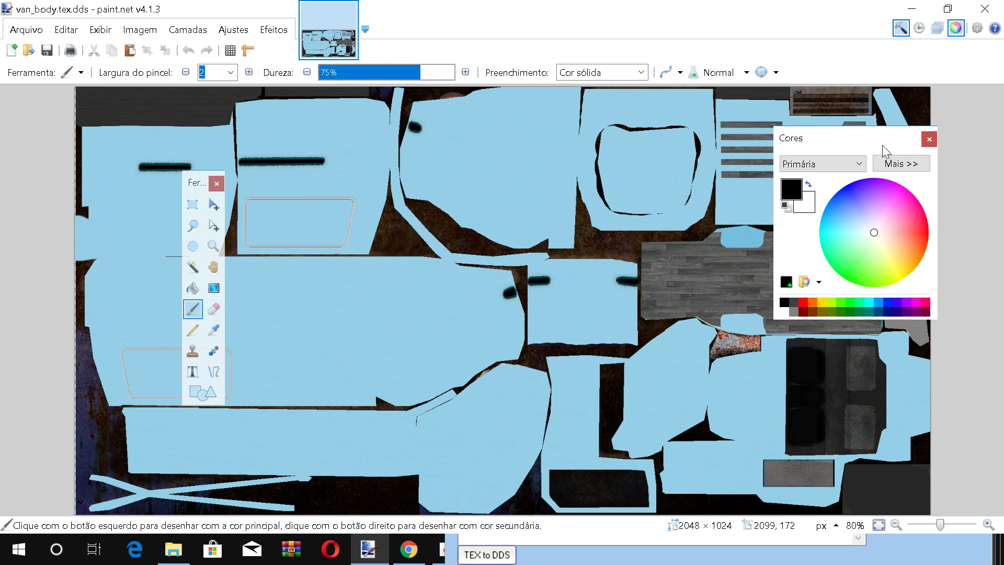
Move the colour palette off the grey floor area and select that floor with the Magic Wand at 41% tolerance
{"action": "left_click_drag", "start_coordinate": [883, 151], "coordinate": [289, 423]}
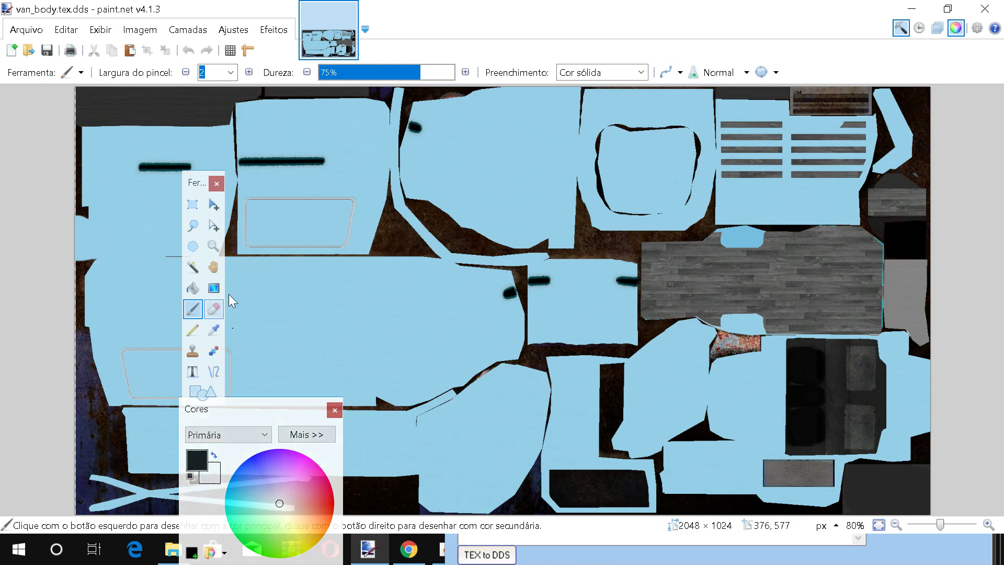
{"action": "left_click", "coordinate": [194, 267]}
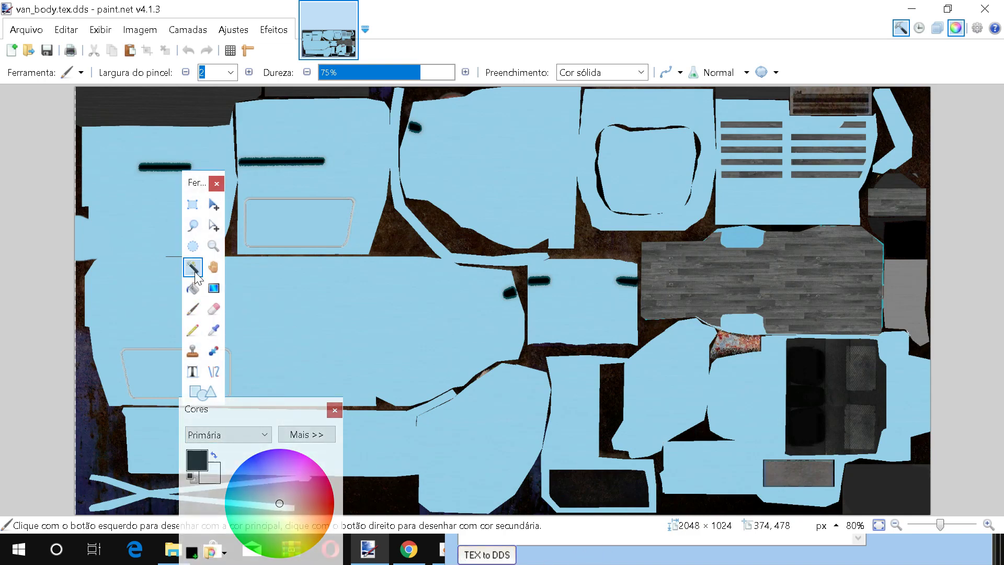
{"action": "left_click", "coordinate": [773, 288]}
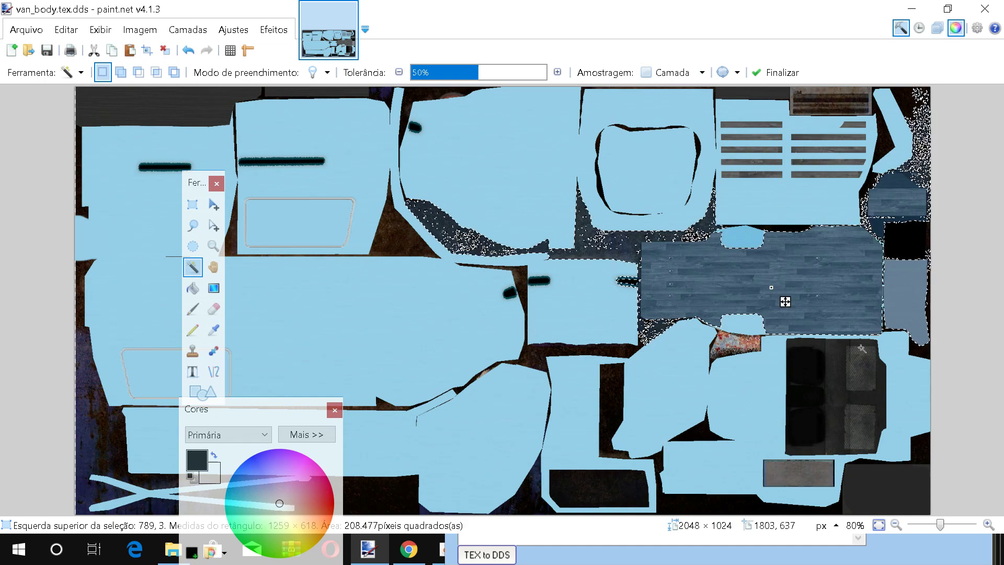
{"action": "left_click", "coordinate": [467, 74]}
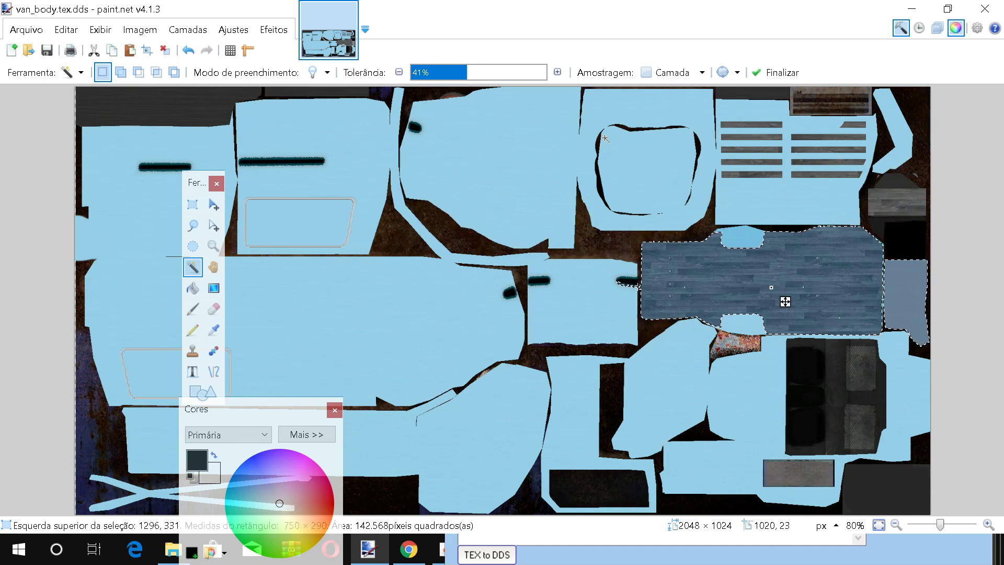
Add the remaining grey floor-like pieces at the texture's upper right and lower right to the selection, undoing any selection that spills over the background
{"action": "left_click", "coordinate": [895, 214], "text": "ctrl"}
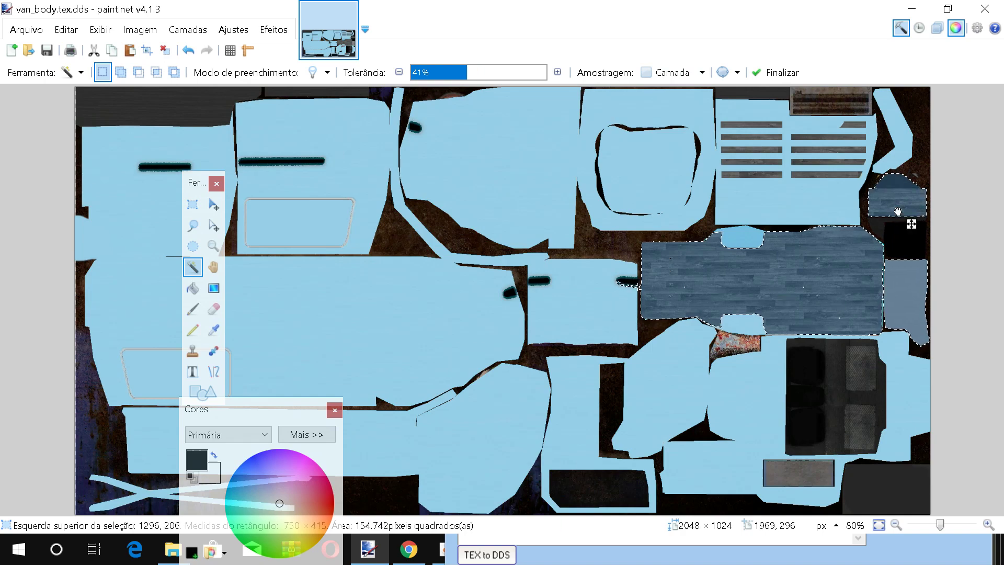
{"action": "left_click", "coordinate": [833, 107], "text": "ctrl"}
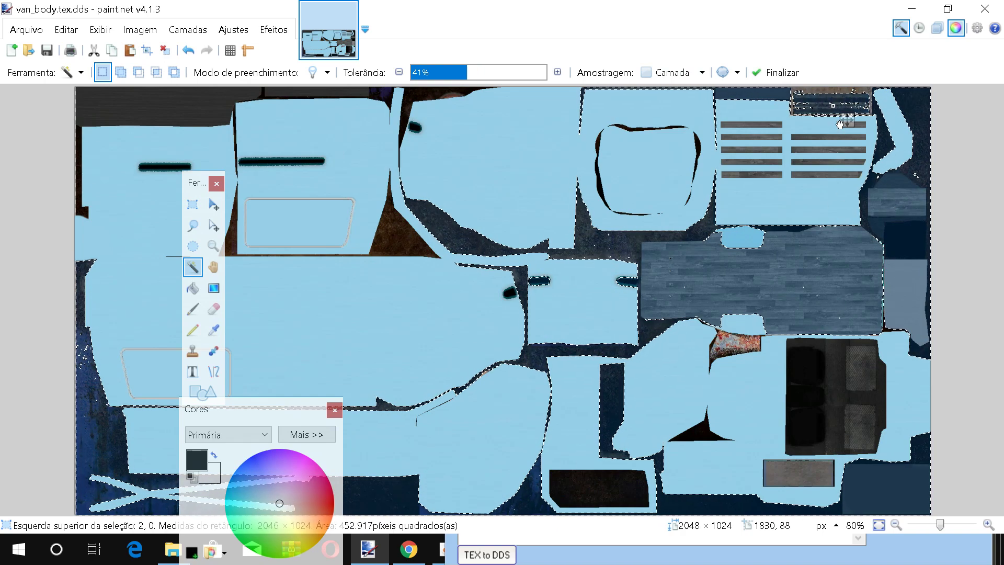
{"action": "key", "text": "ctrl+z"}
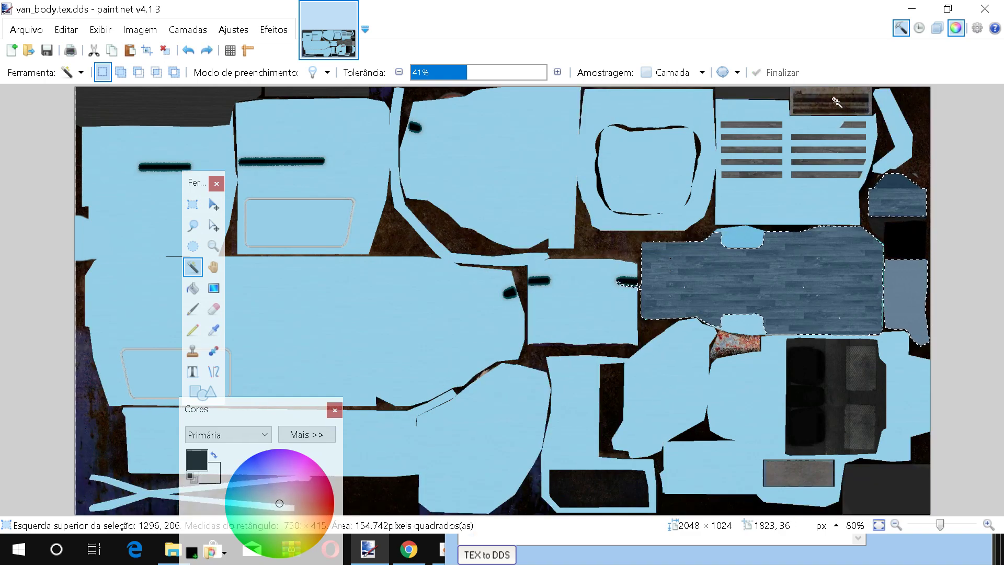
{"action": "left_click", "coordinate": [837, 102], "text": "ctrl"}
{"action": "left_click", "coordinate": [856, 99], "text": "ctrl"}
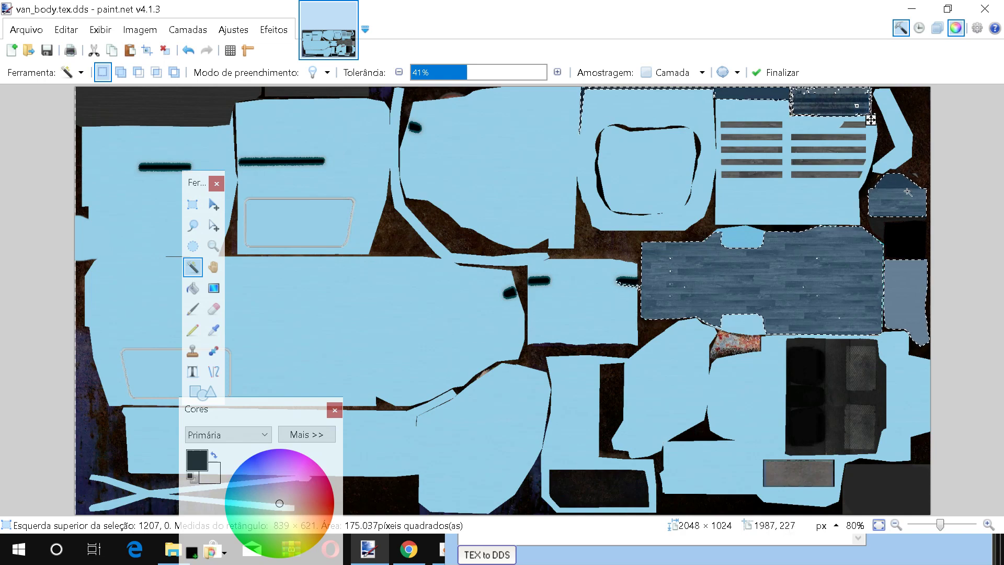
{"action": "left_click", "coordinate": [792, 474], "text": "ctrl"}
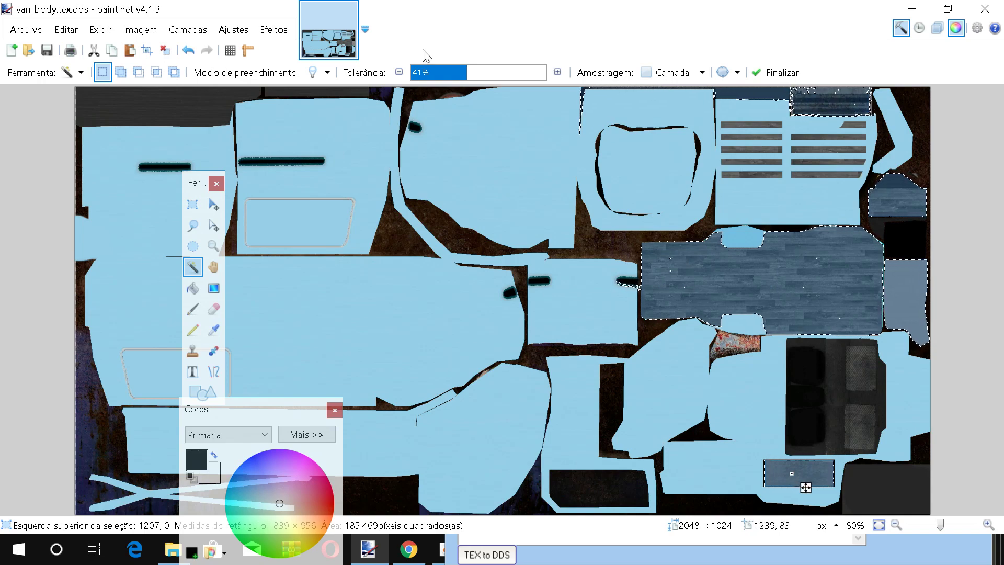
Darken the selected grey areas by setting lightness to -82 in Hue / Saturation, and deselect them
{"action": "left_click", "coordinate": [250, 35]}
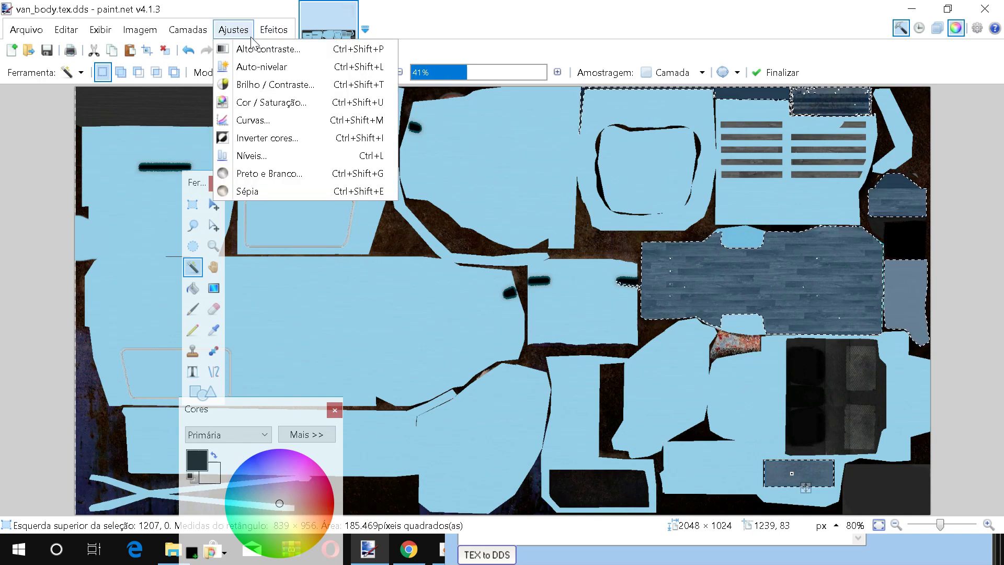
{"action": "left_click", "coordinate": [271, 102]}
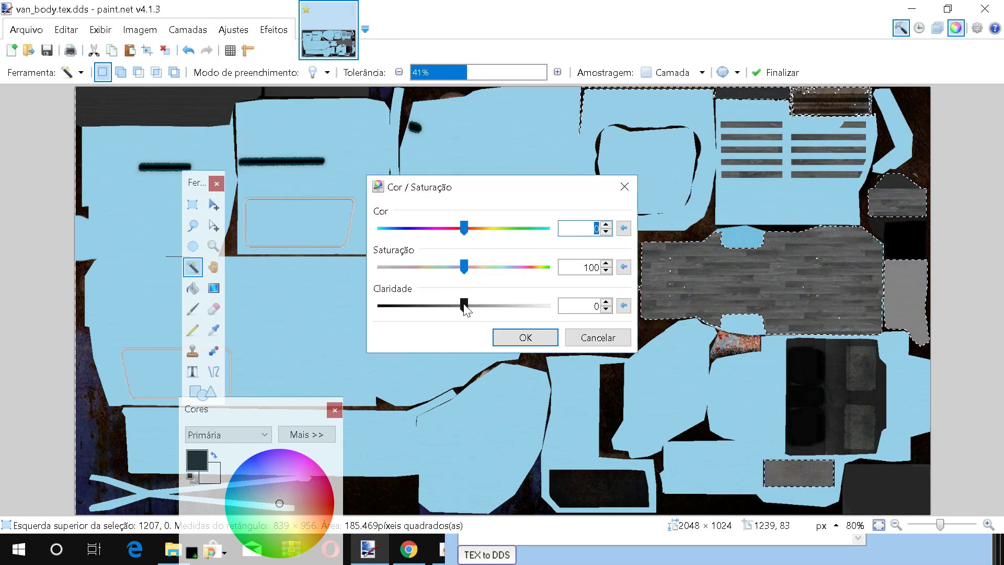
{"action": "left_click_drag", "start_coordinate": [464, 306], "coordinate": [394, 296]}
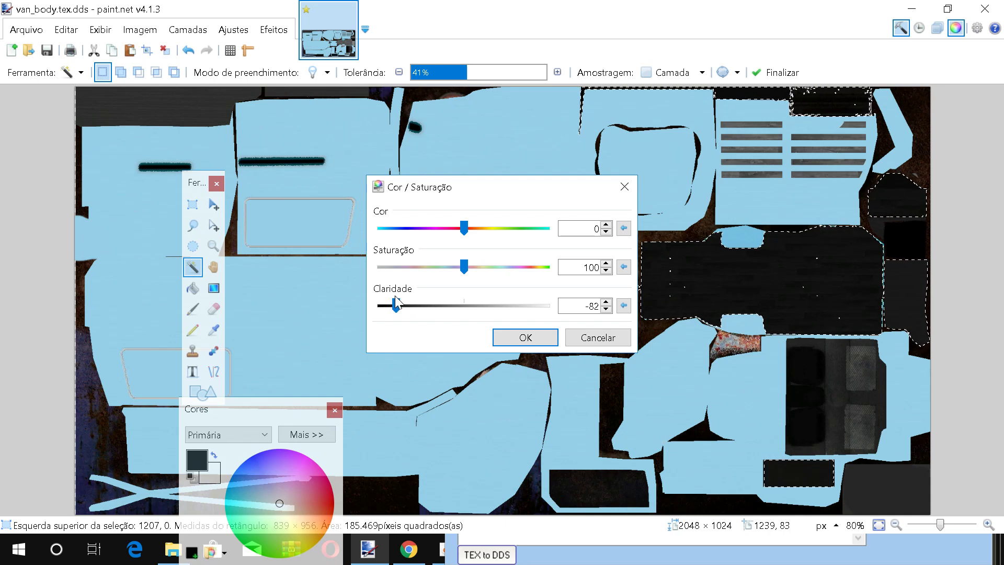
{"action": "left_click", "coordinate": [532, 339]}
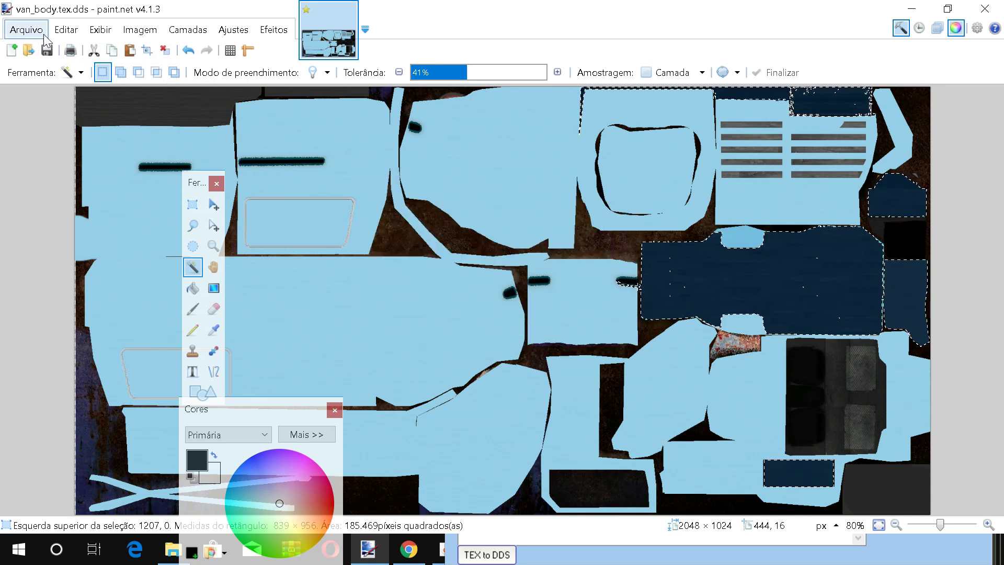
{"action": "key", "text": "ctrl+d"}
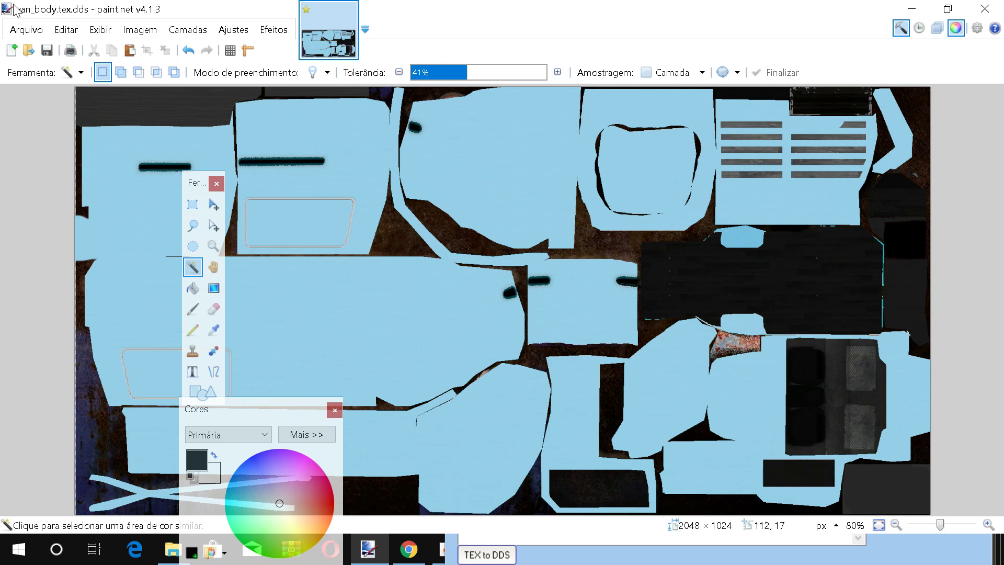
Save the edited texture over van_body.tex as a DirectDraw Surface (DDS) file, accepting the save configuration
{"action": "left_click", "coordinate": [26, 29]}
{"action": "left_click", "coordinate": [78, 160]}
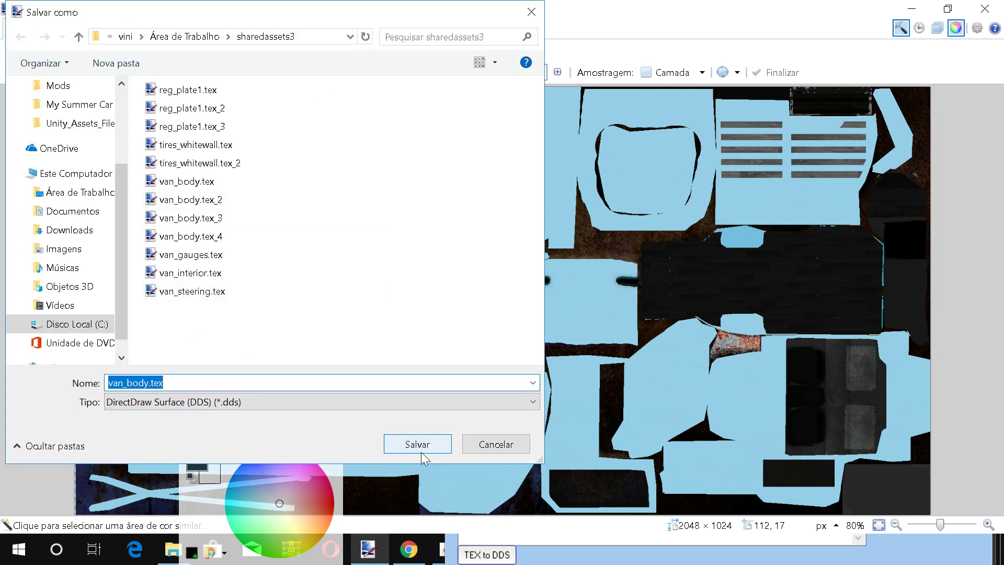
{"action": "left_click", "coordinate": [421, 453]}
{"action": "left_click", "coordinate": [538, 276]}
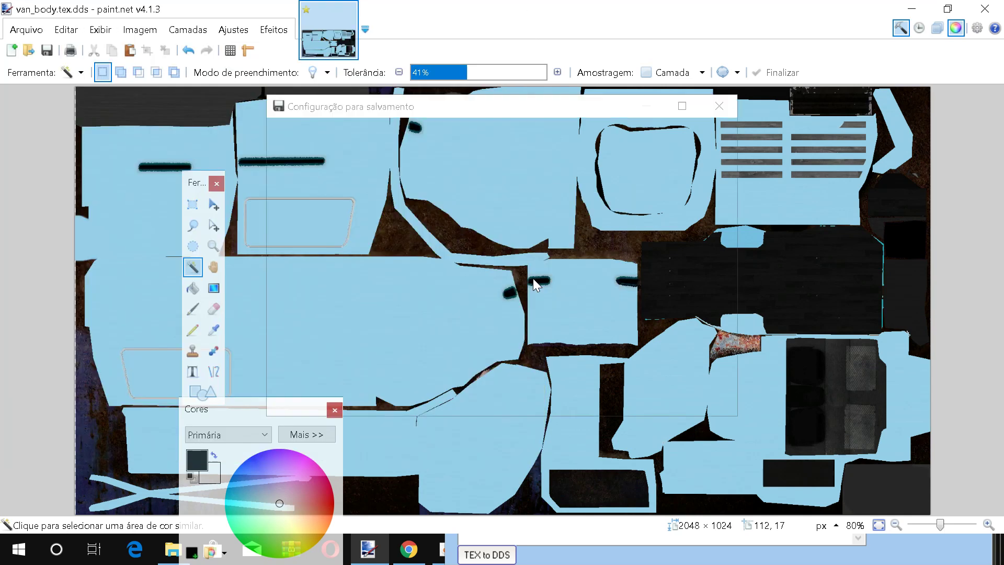
{"action": "left_click", "coordinate": [628, 403]}
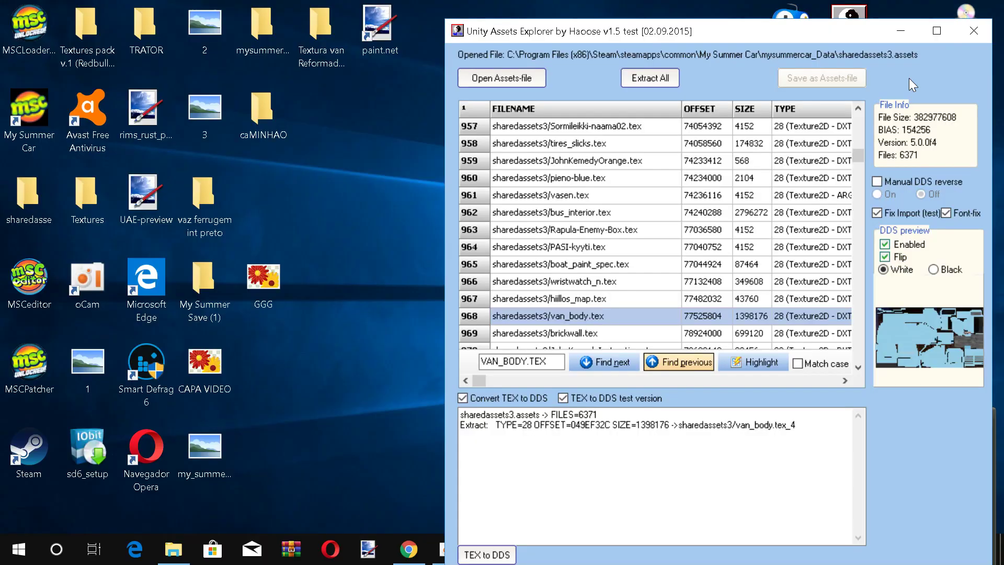
Close paint.net and import the edited DDS file into van_body.tex in Unity Assets Explorer
{"action": "left_click", "coordinate": [984, 9]}
{"action": "right_click", "coordinate": [658, 314]}
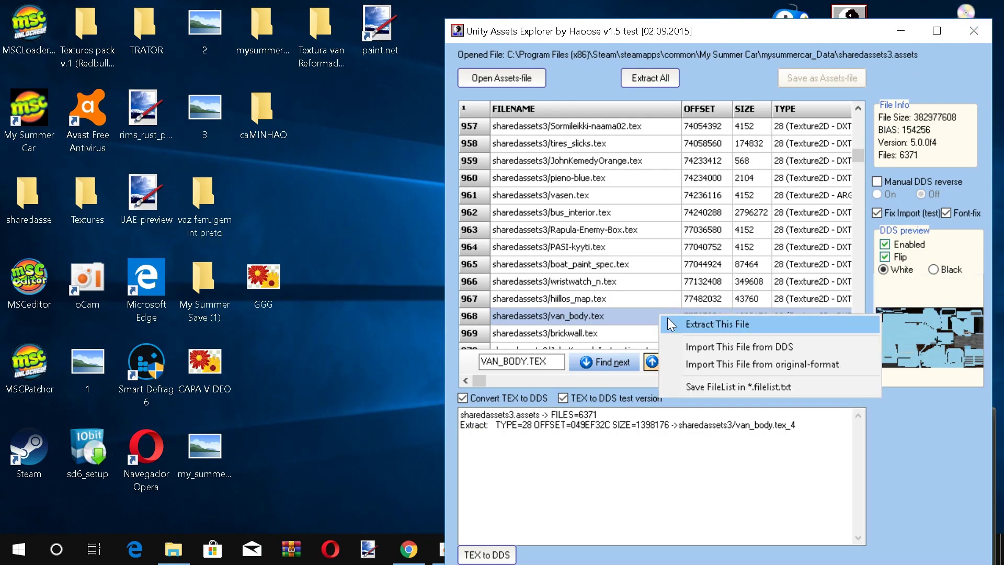
{"action": "left_click", "coordinate": [698, 347]}
{"action": "left_click", "coordinate": [522, 303]}
{"action": "left_click", "coordinate": [583, 297]}
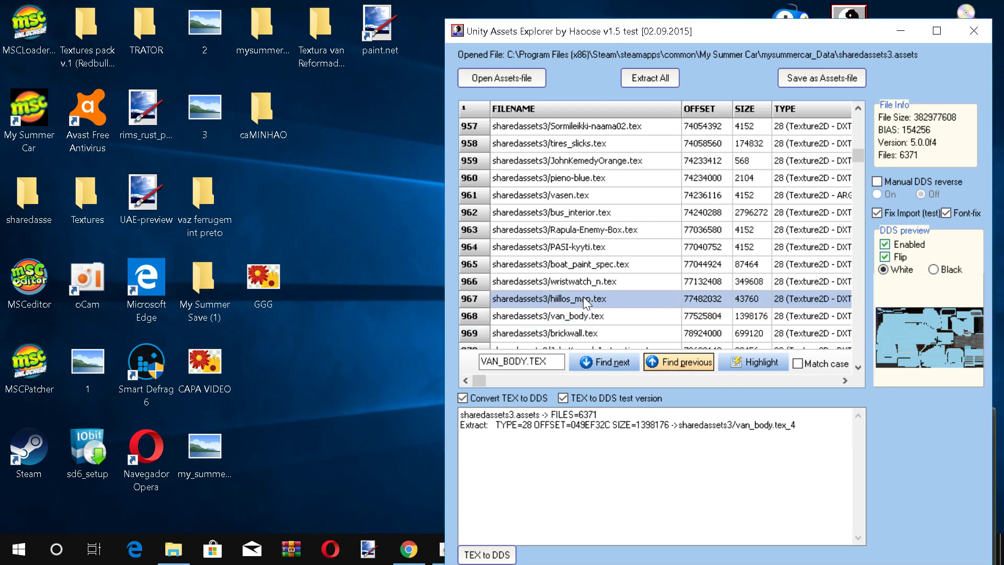
{"action": "left_click", "coordinate": [589, 315]}
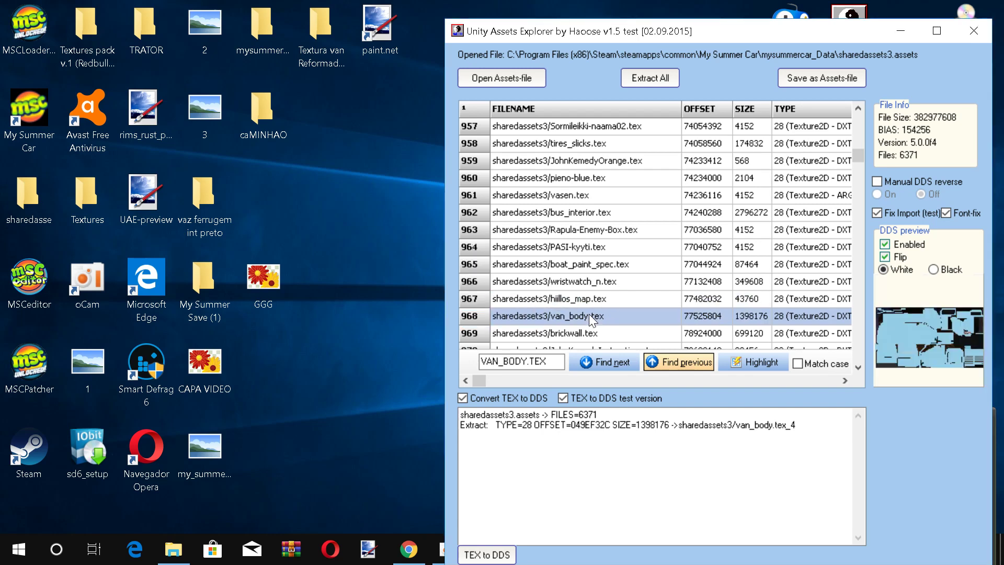
Save the modified assets over sharedassets3.assets in the mysummercar_Data folder, replacing the existing file
{"action": "left_click", "coordinate": [837, 83]}
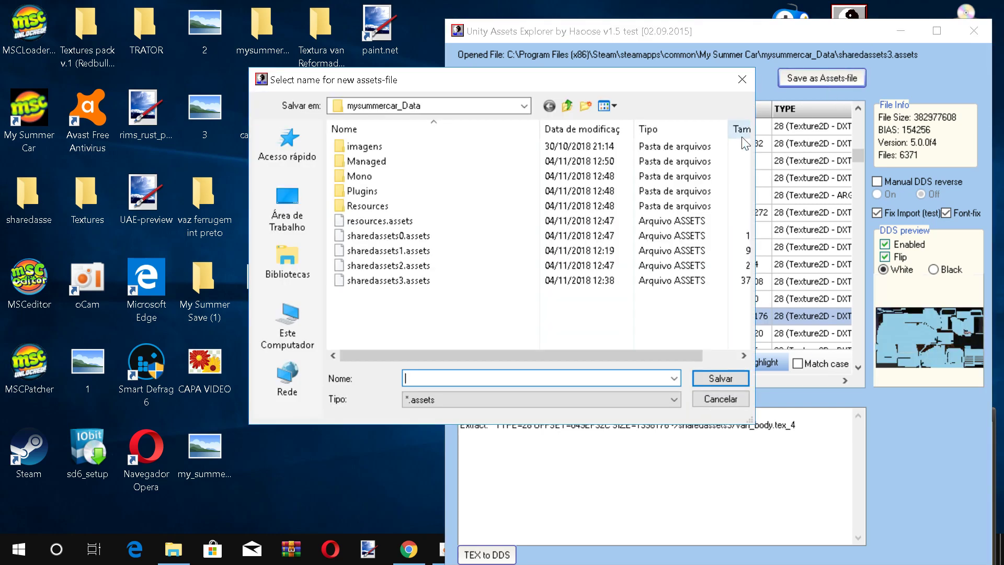
{"action": "left_click", "coordinate": [551, 285]}
{"action": "left_click", "coordinate": [729, 377]}
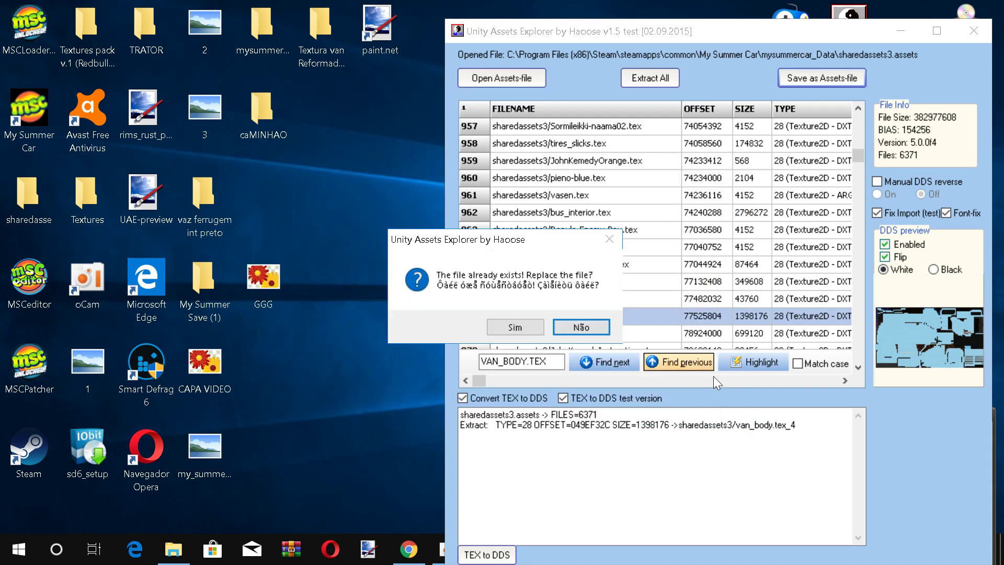
{"action": "left_click", "coordinate": [520, 330]}
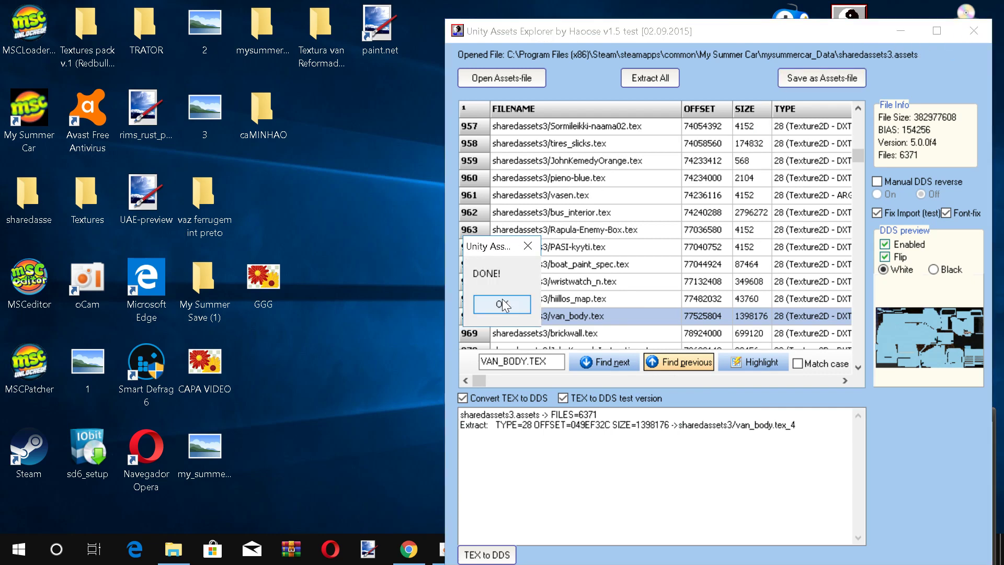
{"action": "left_click", "coordinate": [502, 305]}
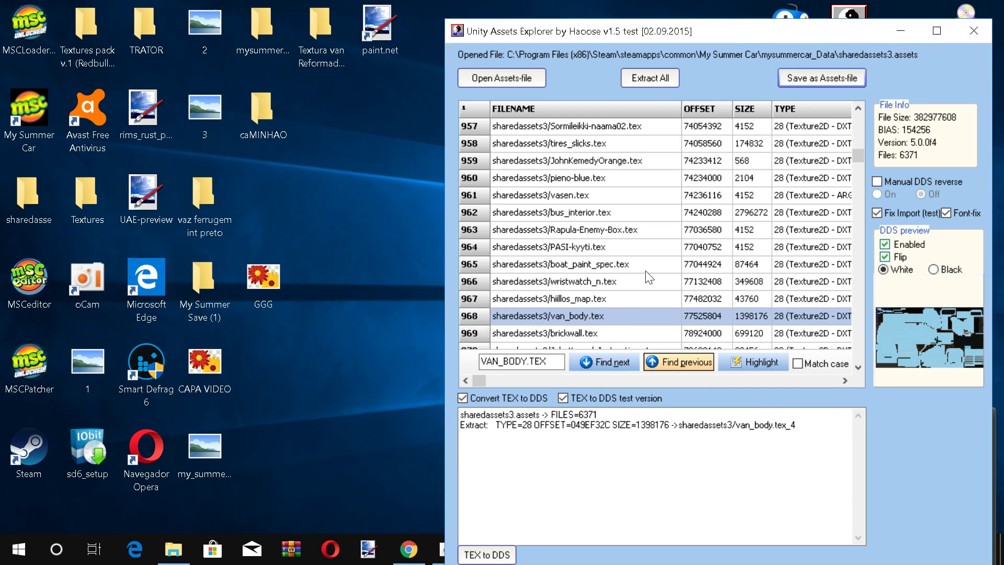
Close Unity Assets Explorer and the running My Summer Car game
{"action": "left_click", "coordinate": [973, 31]}
{"action": "right_click", "coordinate": [488, 548]}
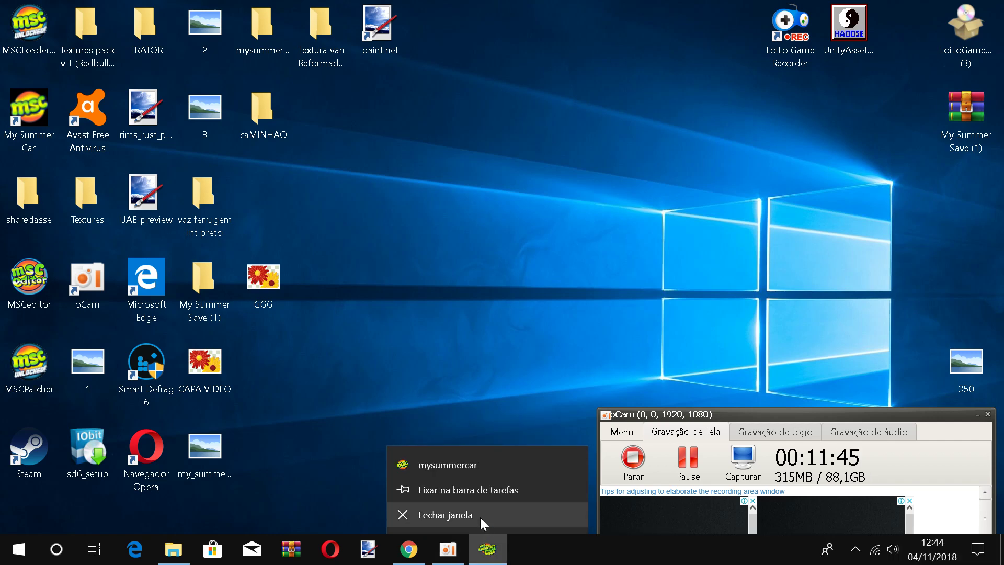
{"action": "left_click", "coordinate": [482, 521]}
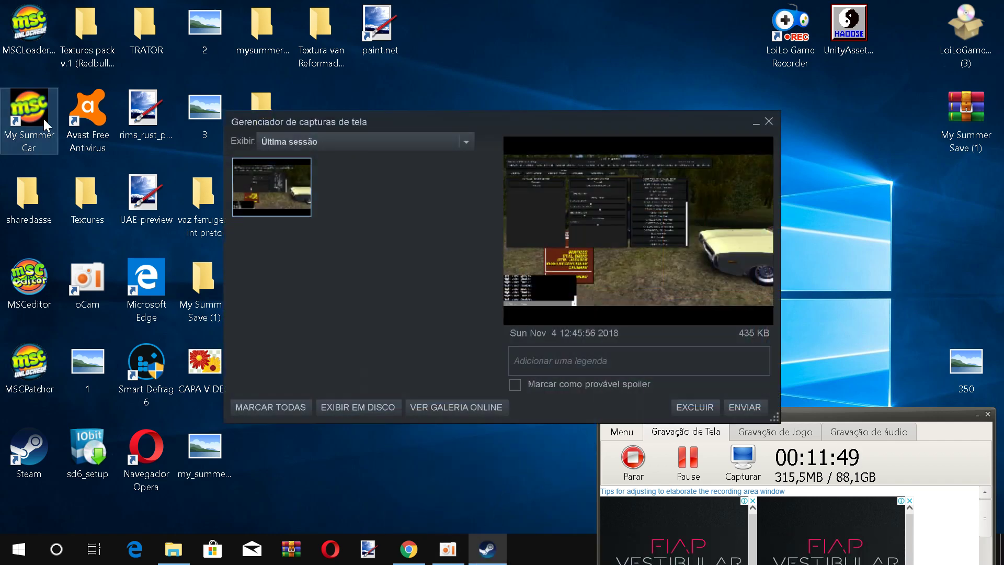
Launch My Summer Car at 1920 x 1080, accept the early access and experimental build notices, and continue the saved game
{"action": "double_click", "coordinate": [31, 101]}
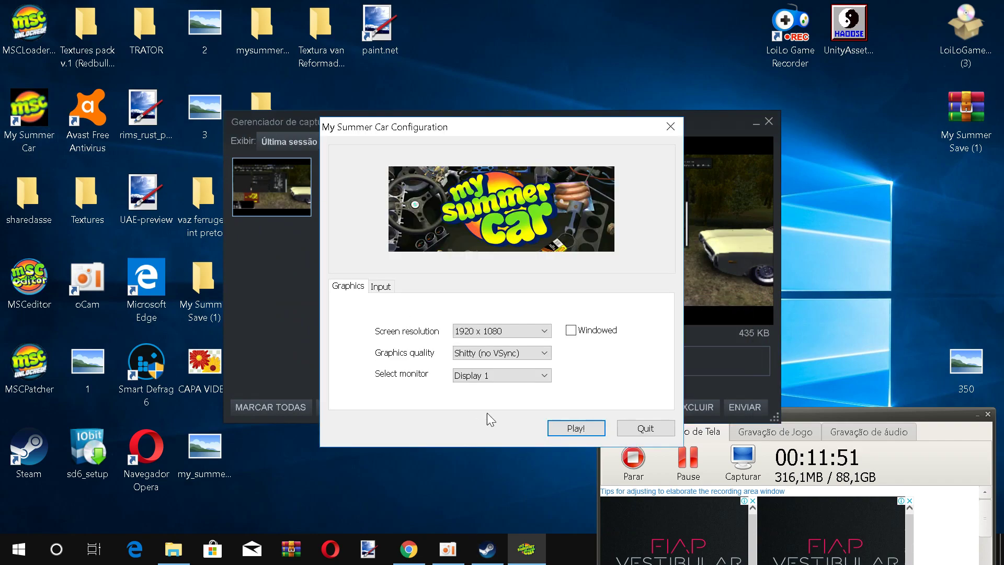
{"action": "left_click", "coordinate": [576, 427]}
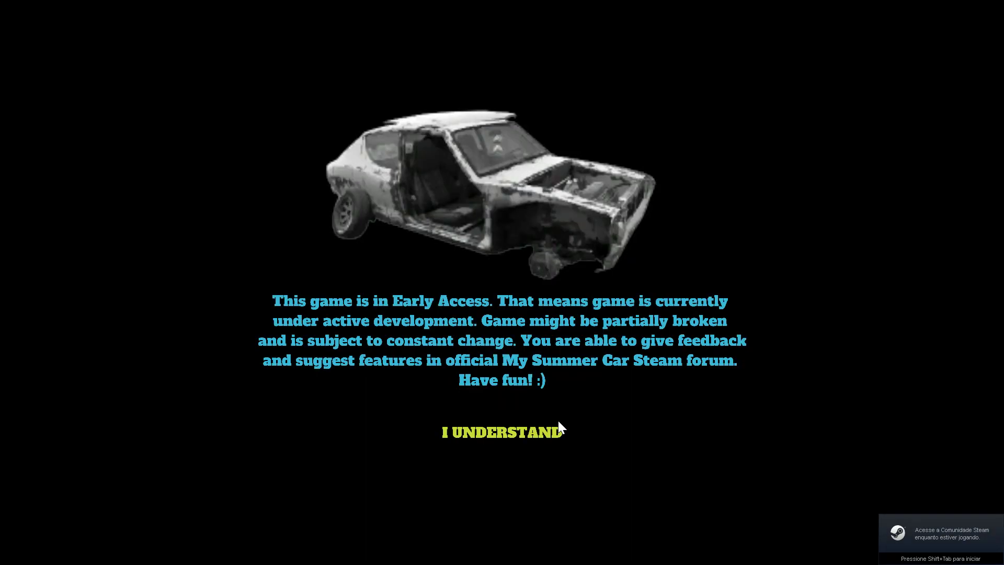
{"action": "left_click", "coordinate": [527, 431]}
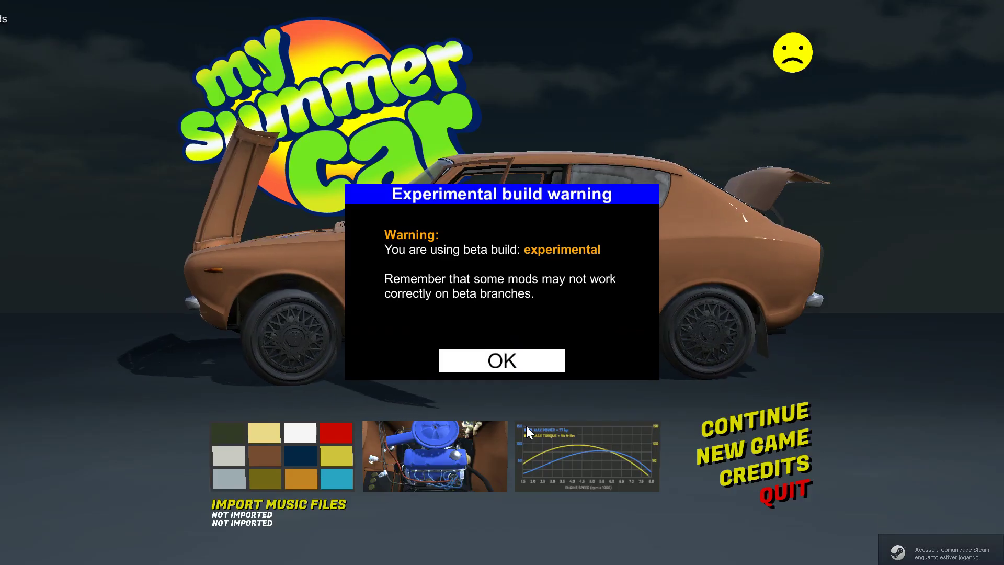
{"action": "left_click", "coordinate": [497, 369]}
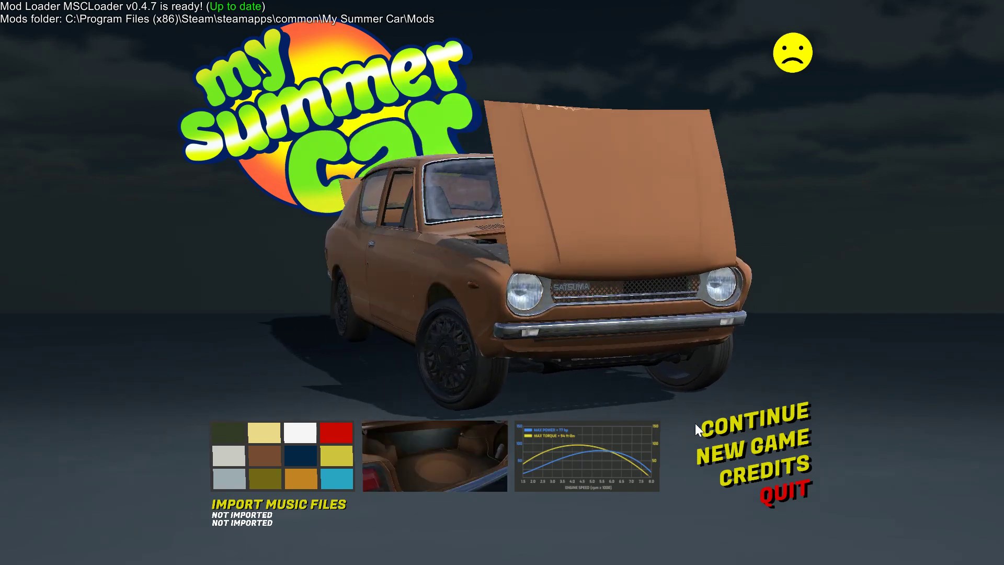
{"action": "left_click", "coordinate": [744, 425]}
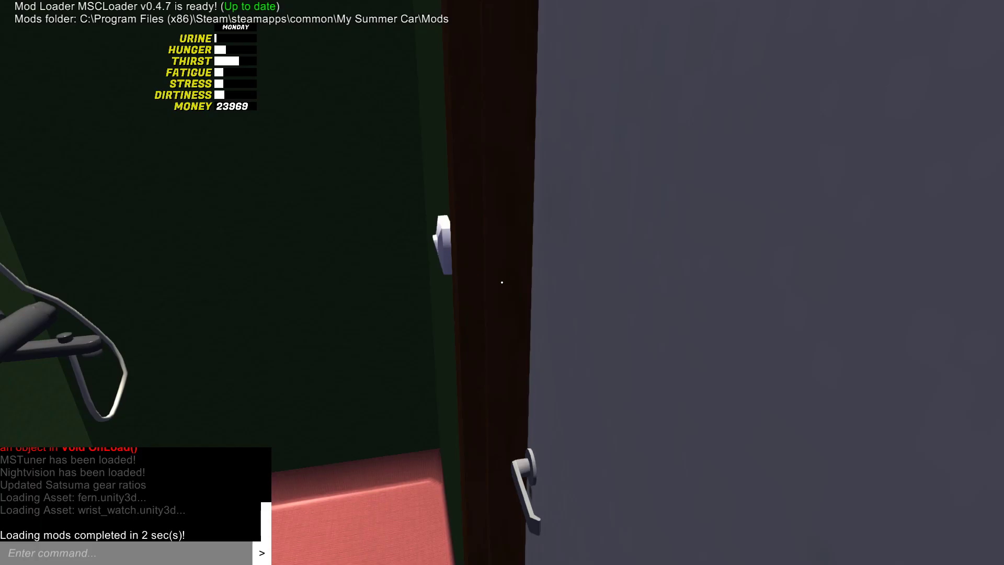
Walk out of the house to the rear of the blue van and open its tailgate
{"action": "key", "text": "w"}
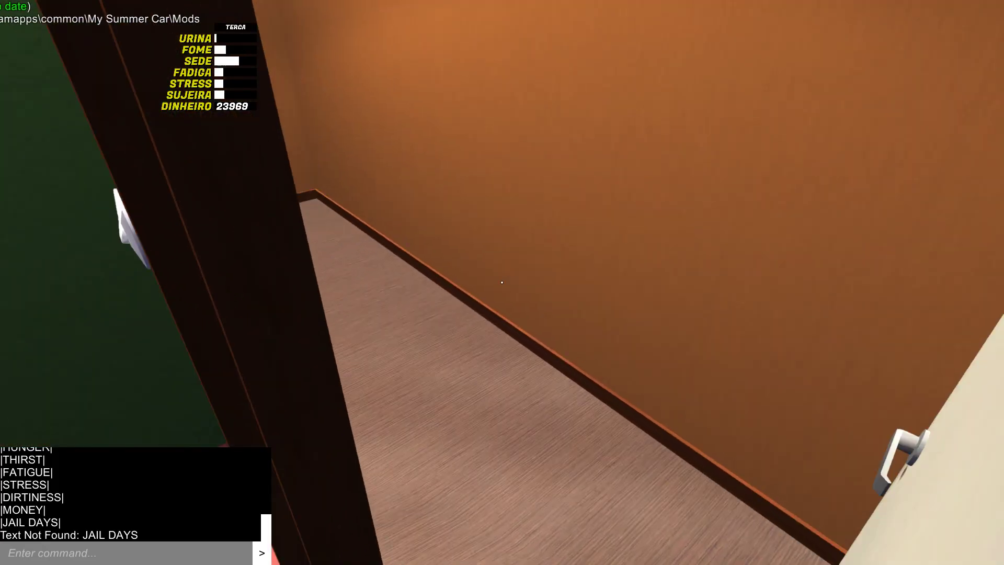
{"action": "key", "text": "w"}
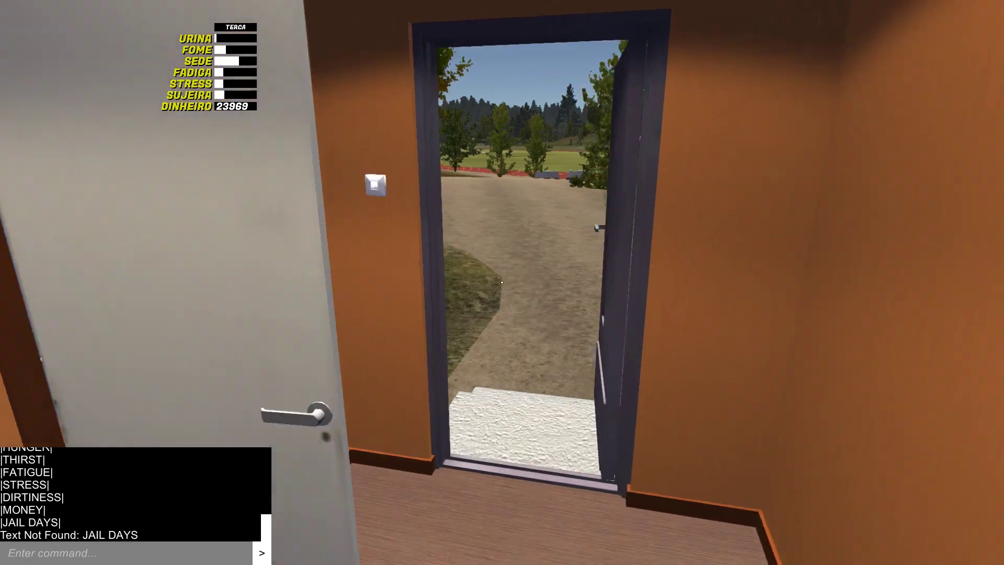
{"action": "key", "text": "w"}
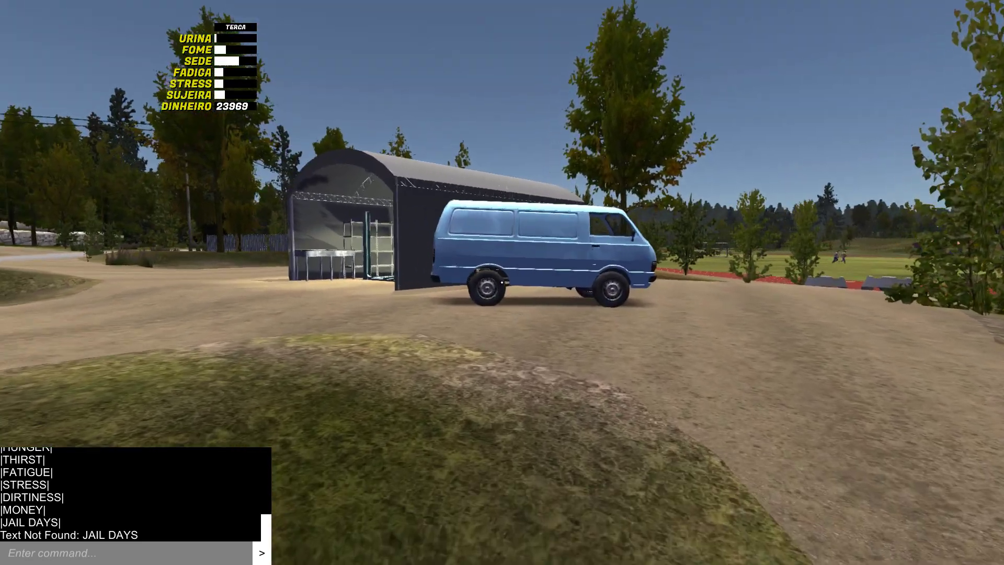
{"action": "key", "text": "w"}
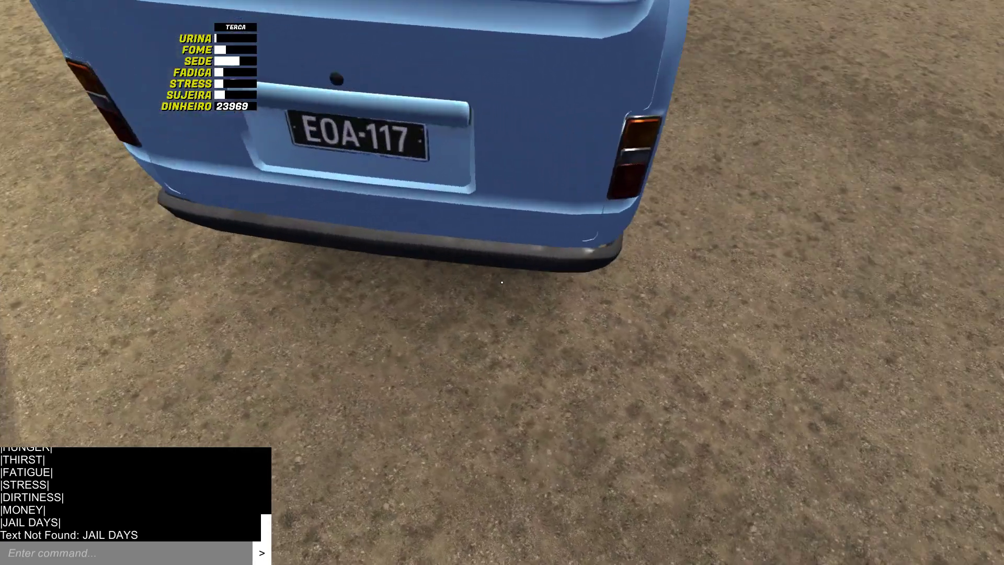
{"action": "left_click", "coordinate": [502, 282]}
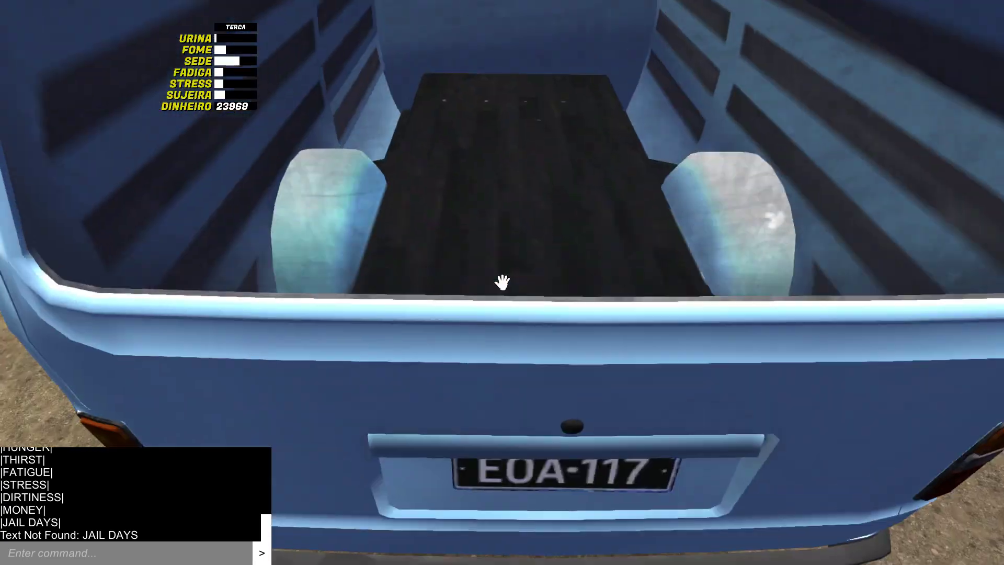
Examine the van's darkened cargo floor through the tailgate and the opened sliding side door
{"action": "key", "text": "w"}
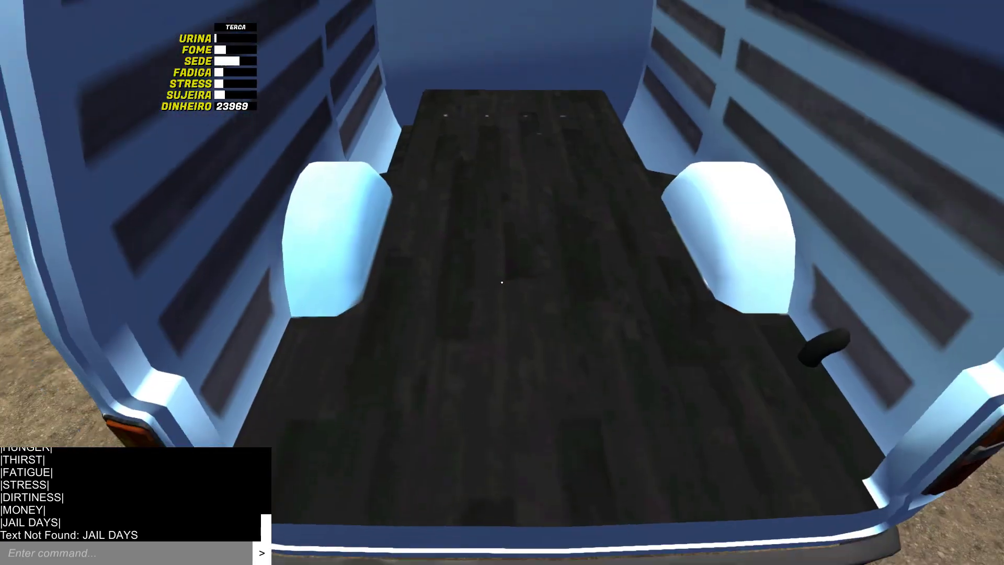
{"action": "left_click", "coordinate": [503, 282]}
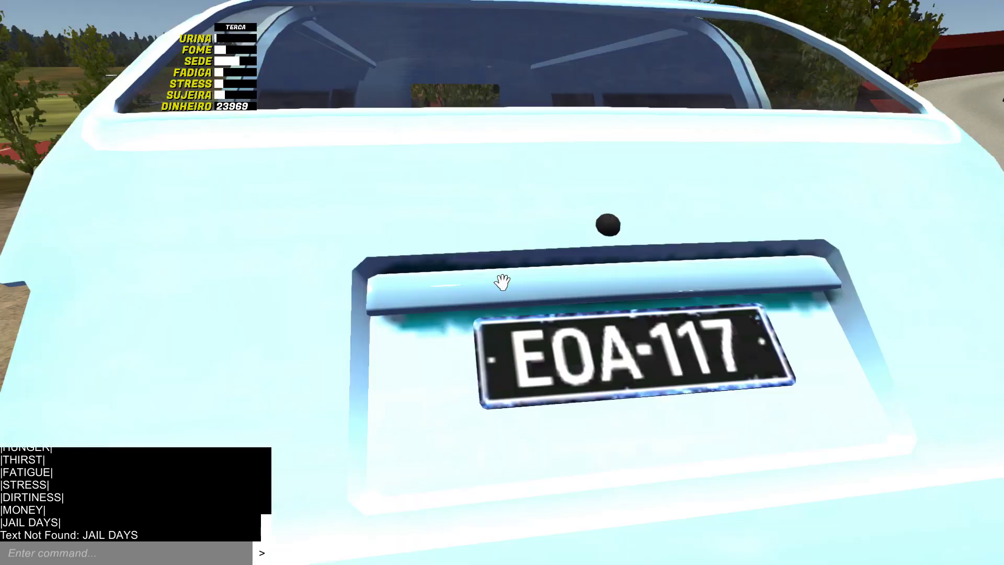
{"action": "key", "text": "s"}
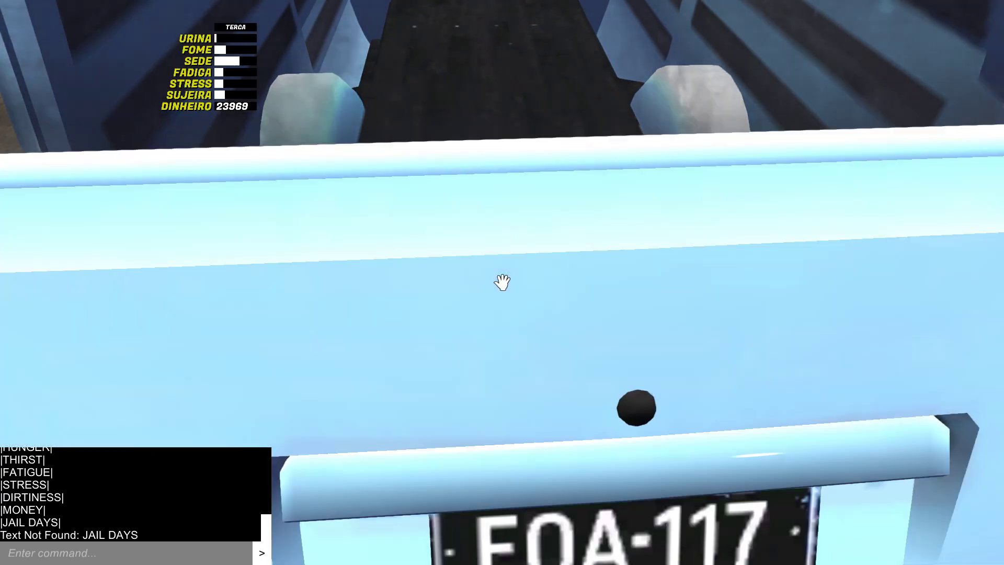
{"action": "left_click", "coordinate": [503, 283]}
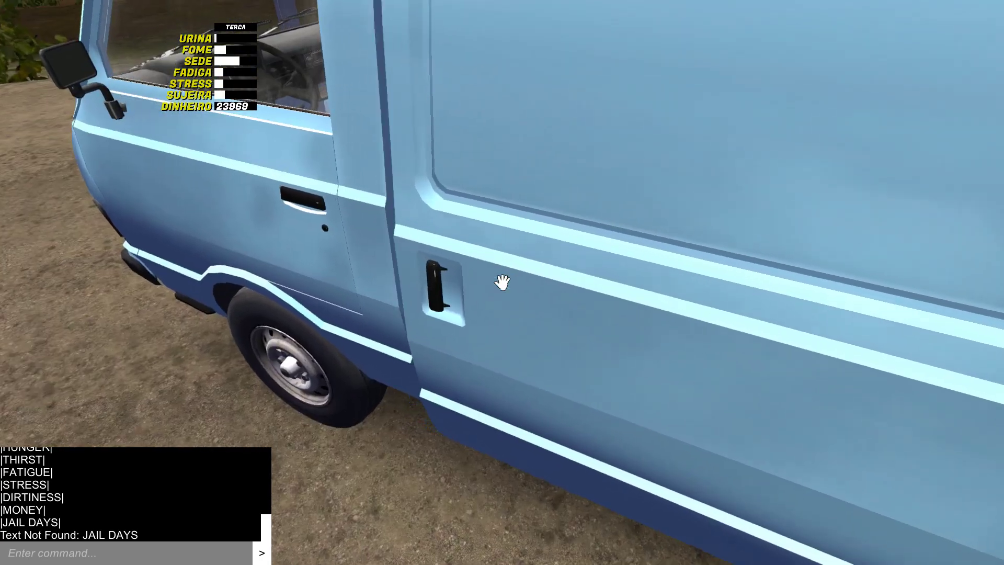
{"action": "left_click", "coordinate": [502, 282]}
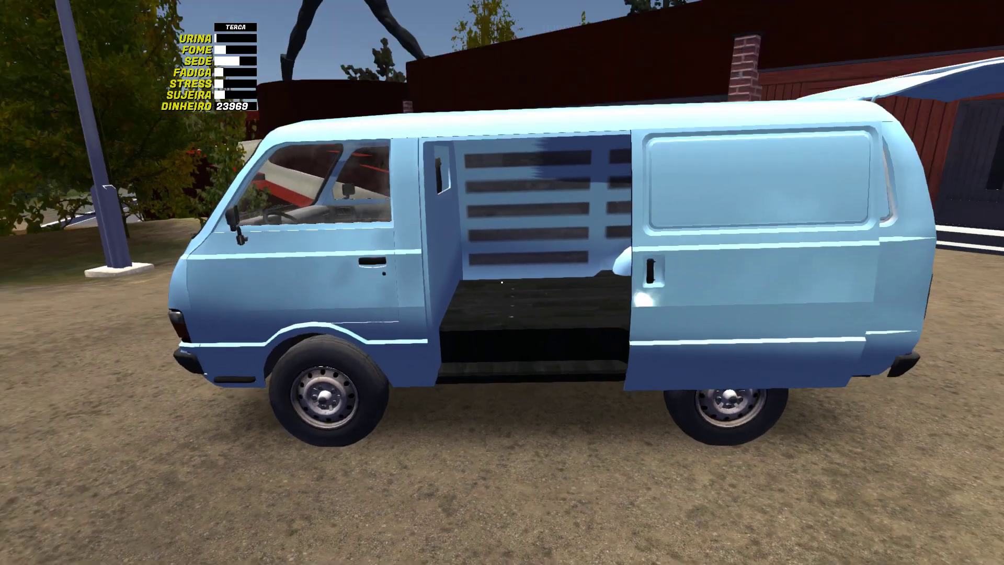
Pause the game and bring up MSTuner's list for selecting a car
{"action": "key", "text": "Escape"}
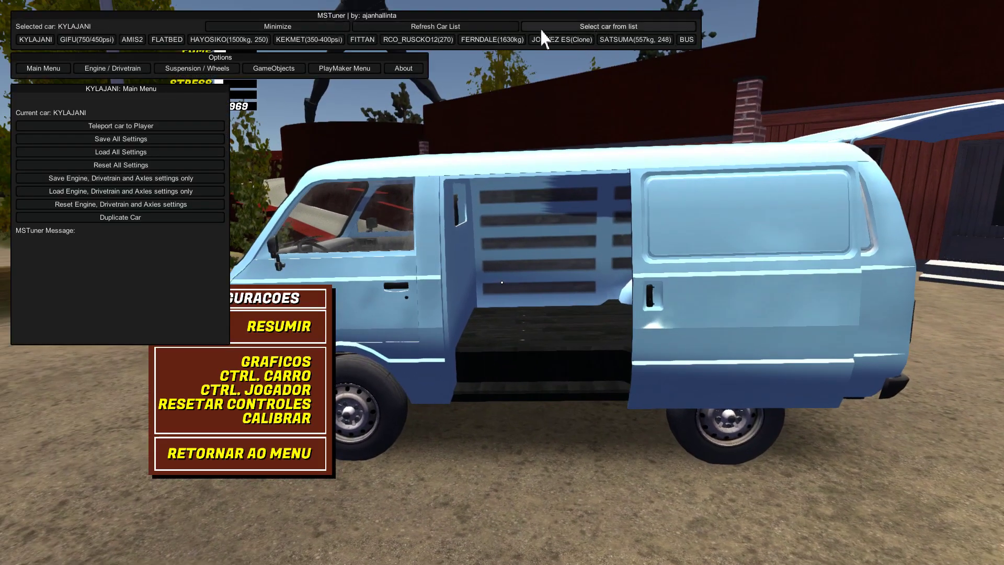
{"action": "left_click", "coordinate": [599, 28]}
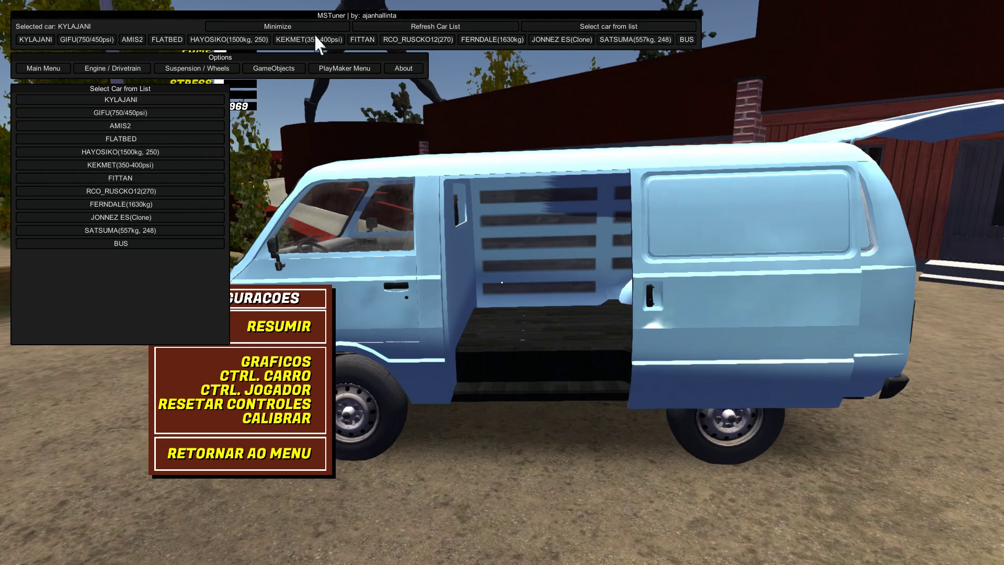